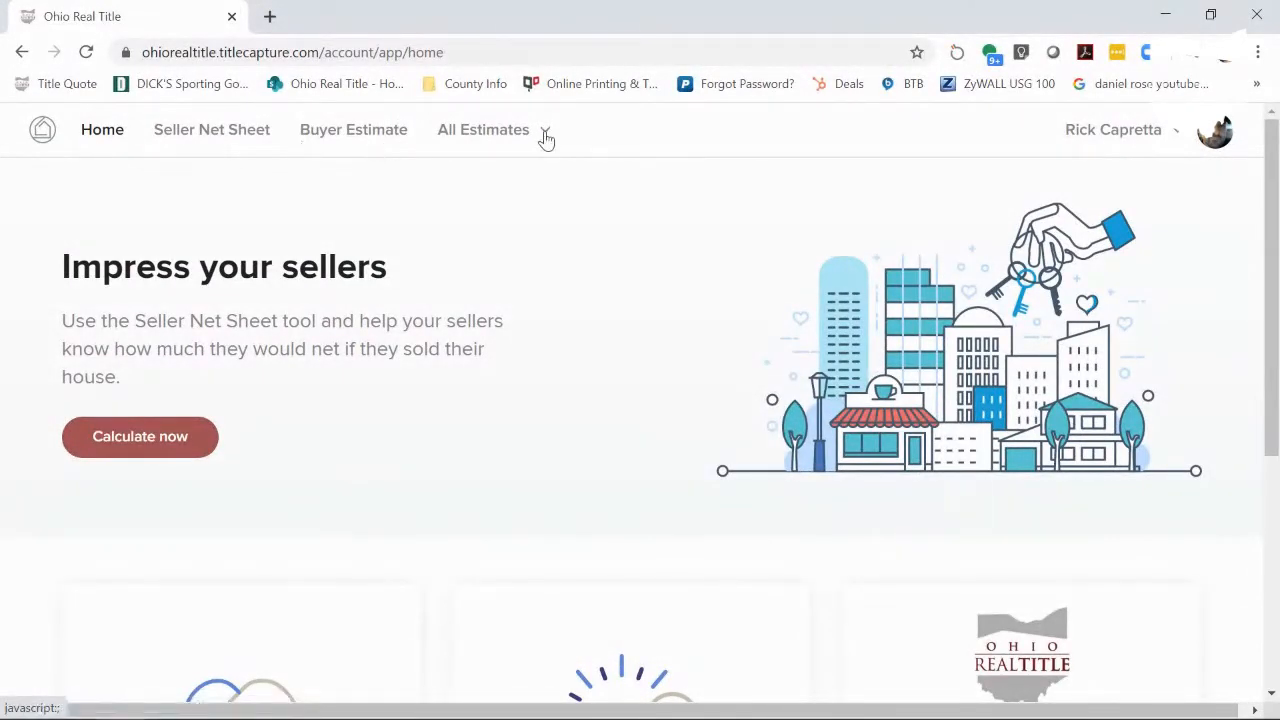
- Start a Seller Net Sheet and pick the subject property's Mayfield Heights, OH address suggestion
click(234, 155)
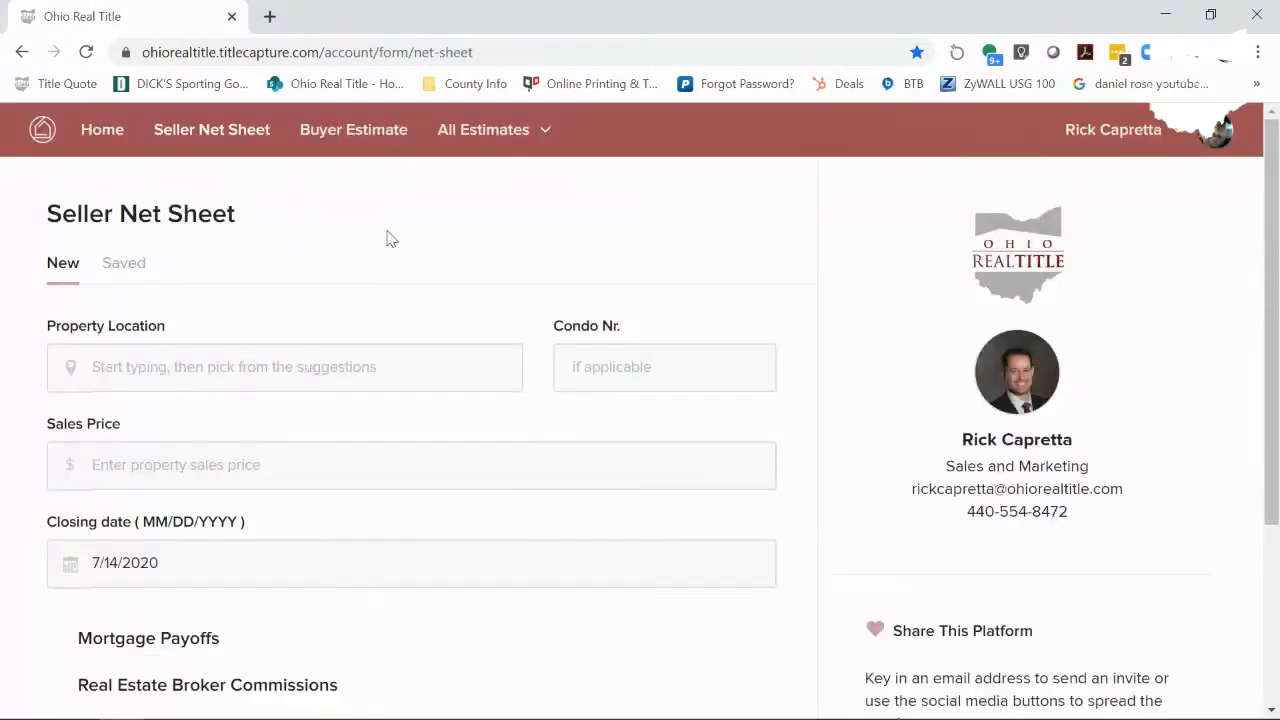
click(221, 367)
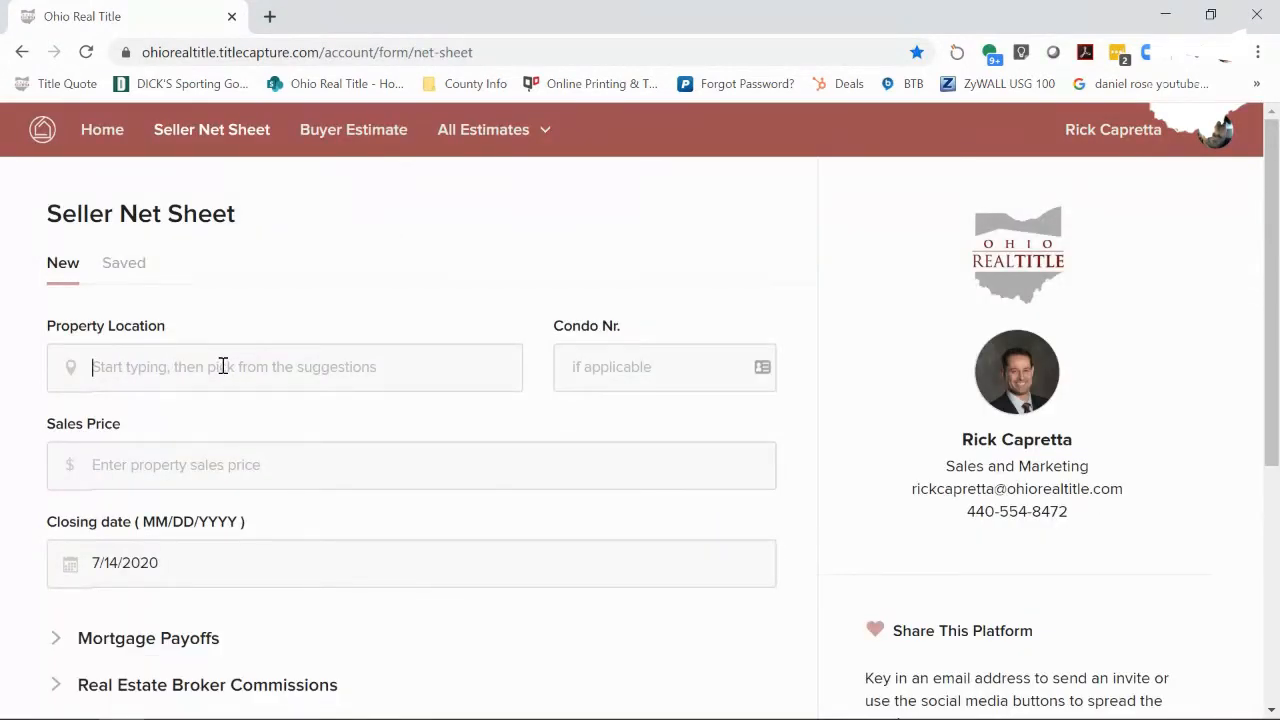
key(Down)
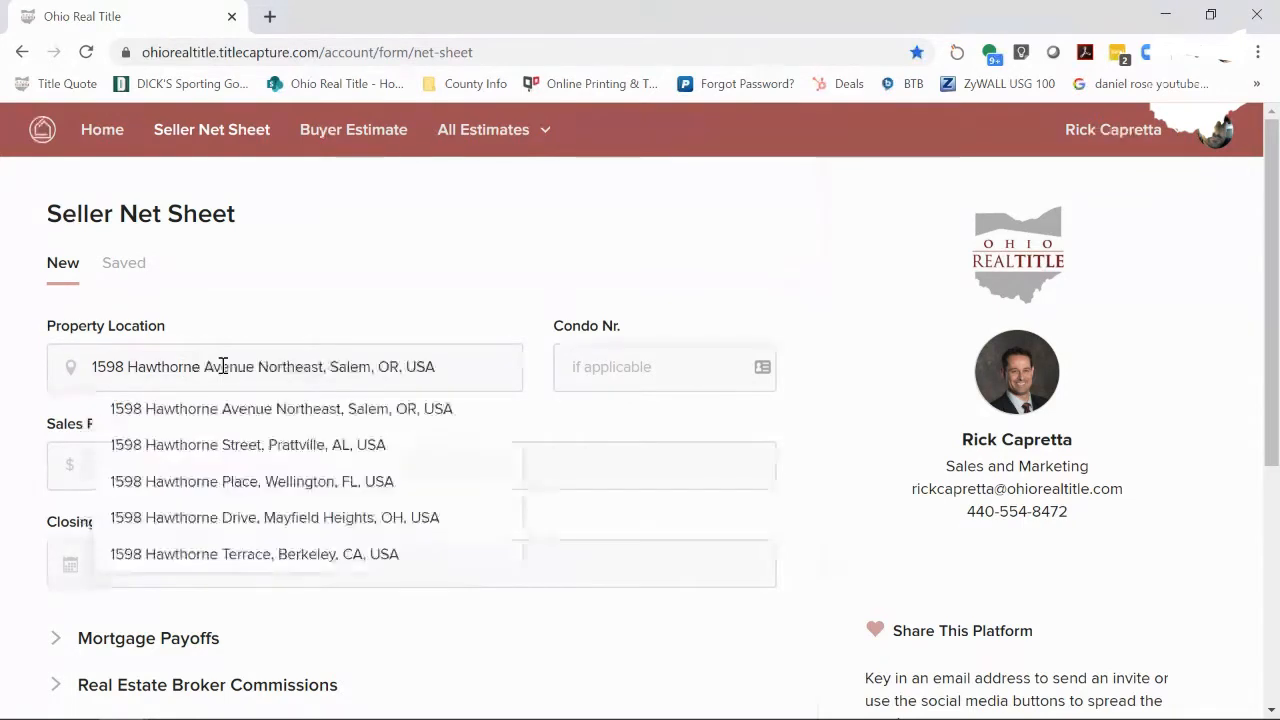
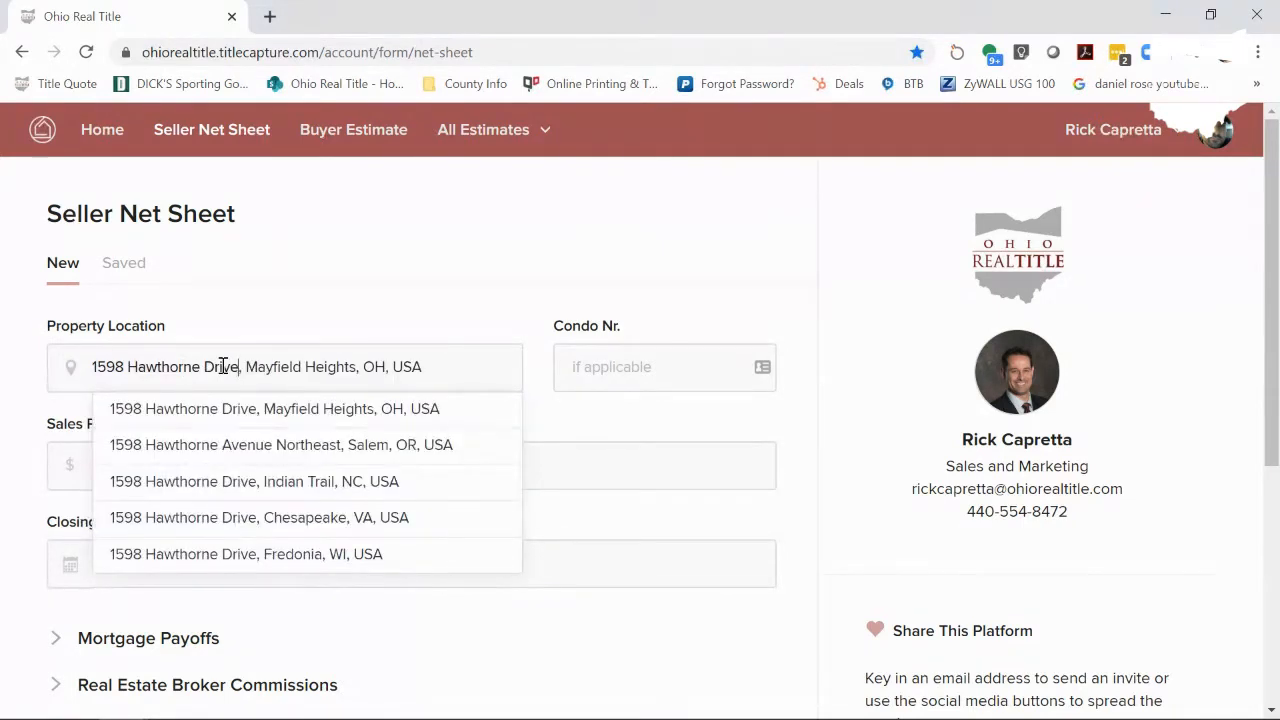
click(247, 413)
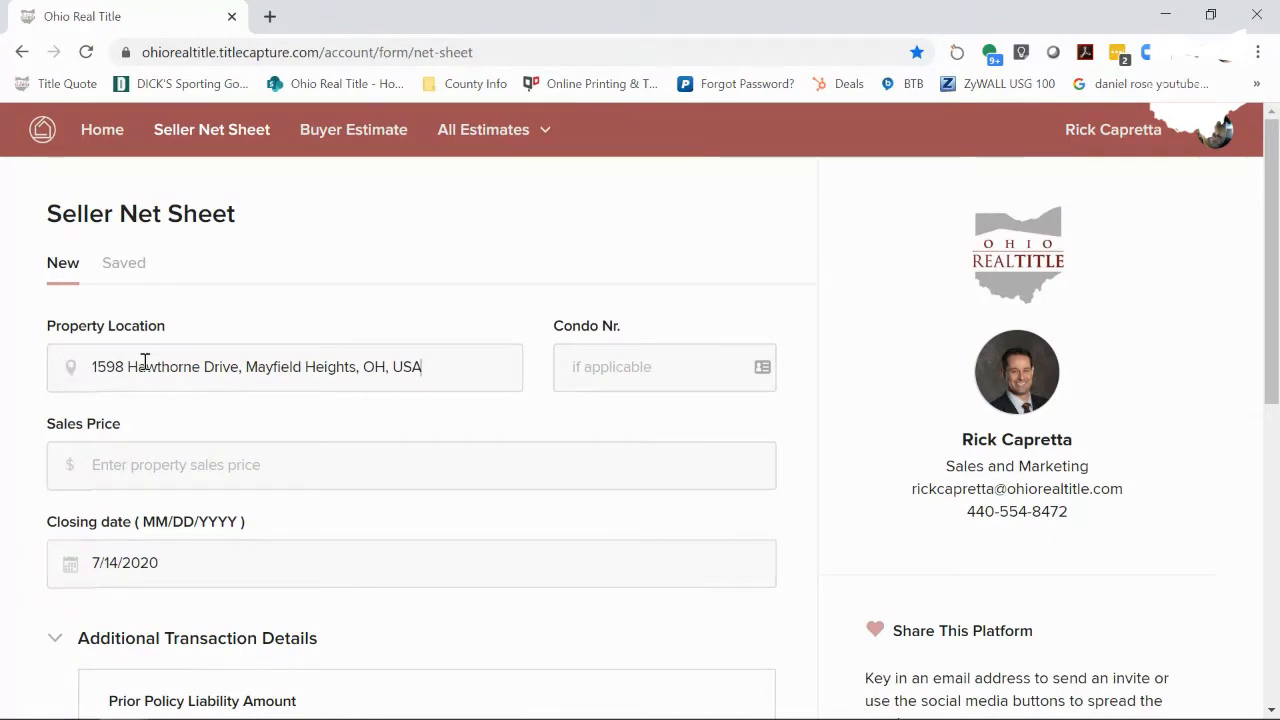
- Enter a sales price of 150,000
scroll(543, 403, down, 1)
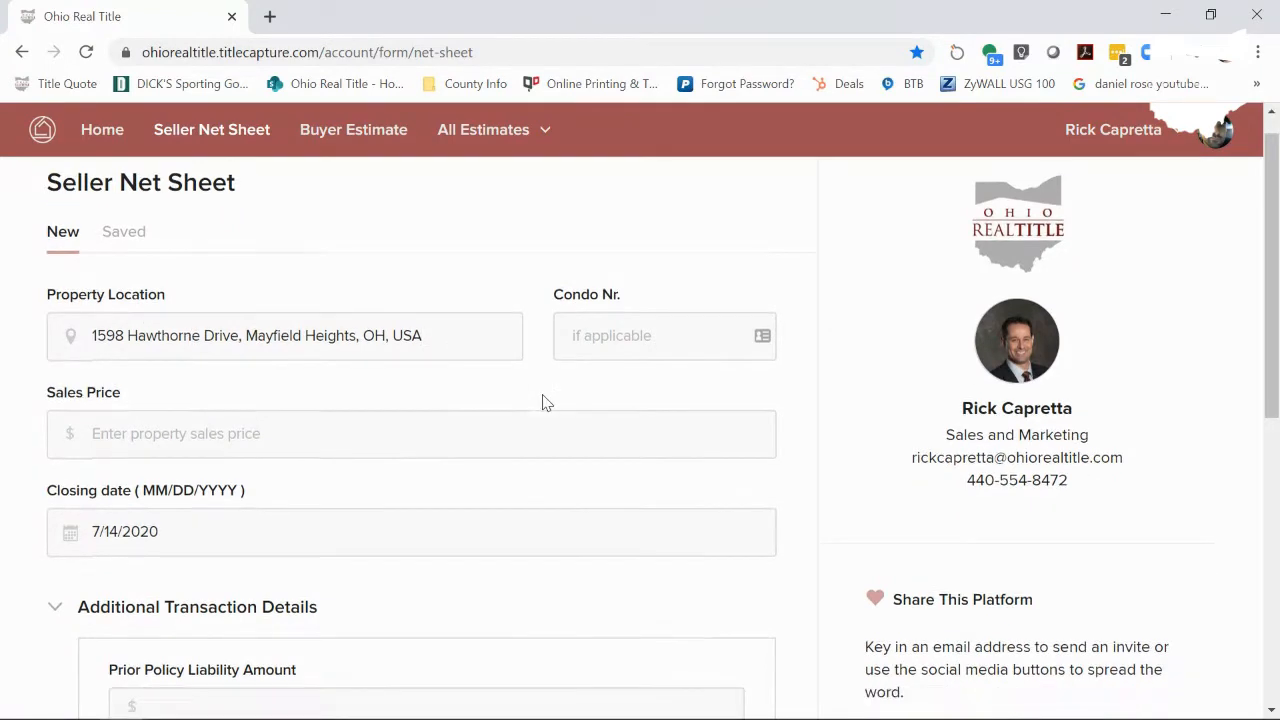
scroll(545, 401, down, 2)
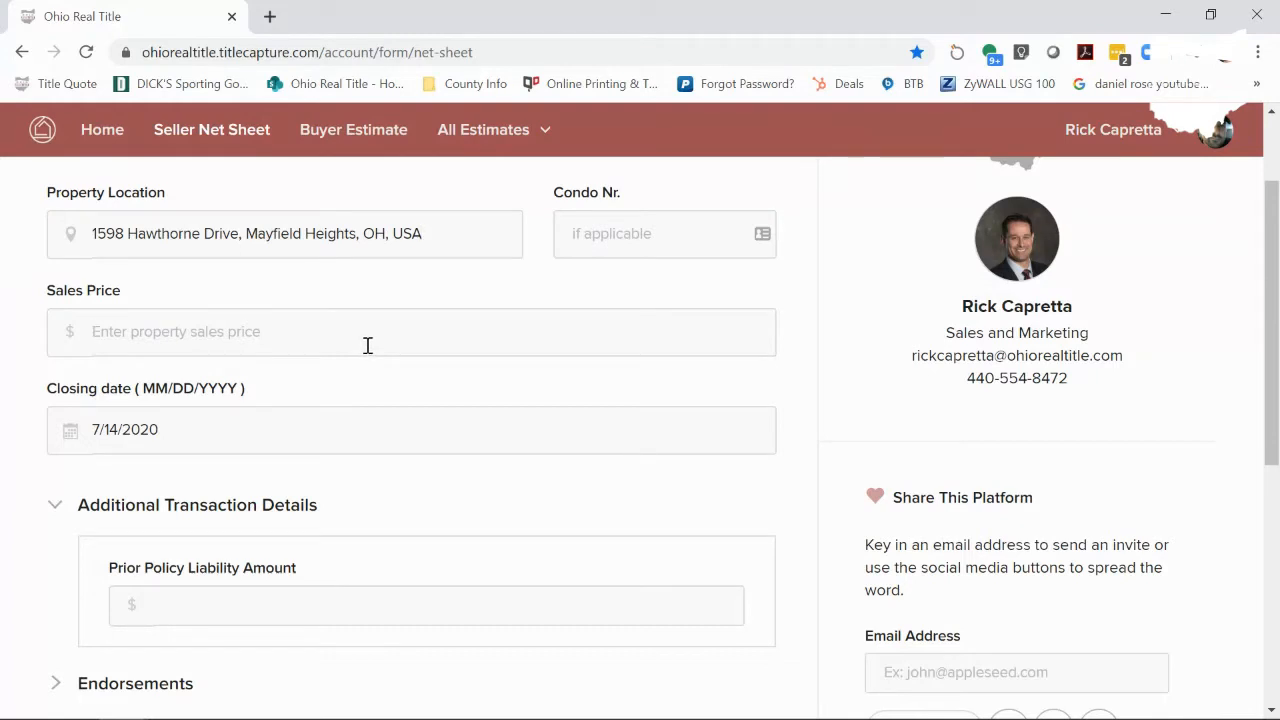
text(150,0)
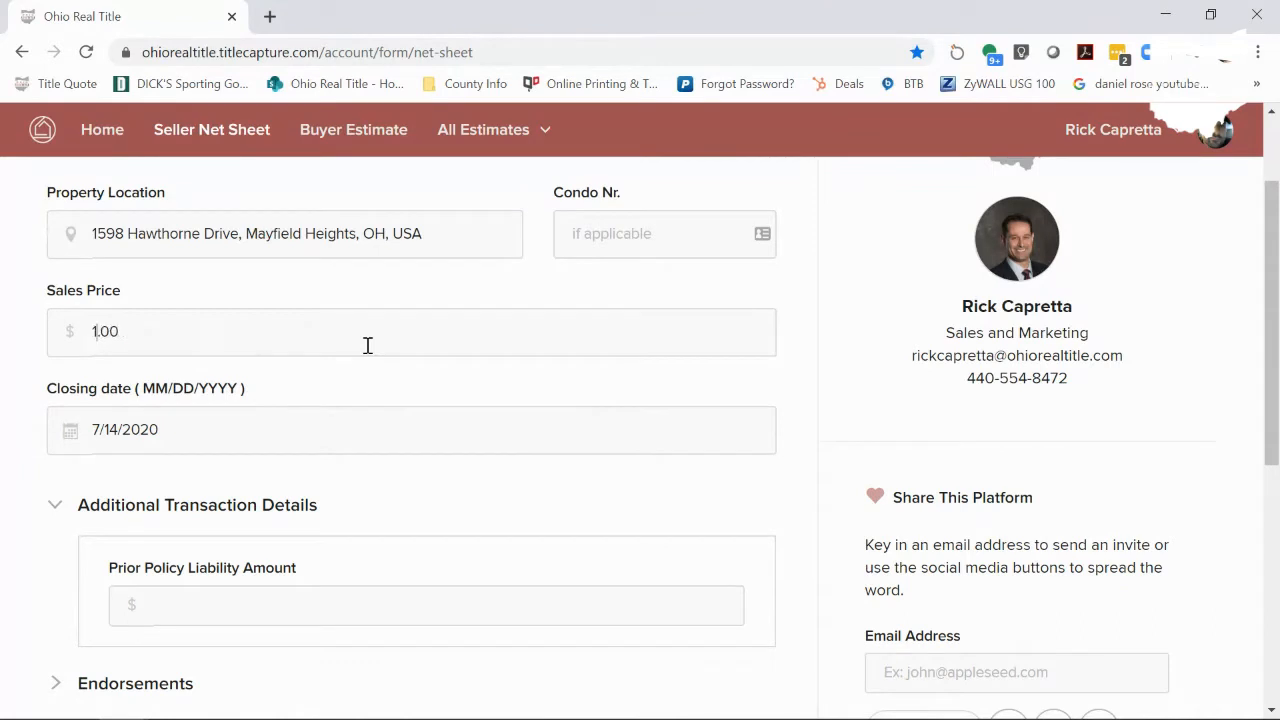
text(00)
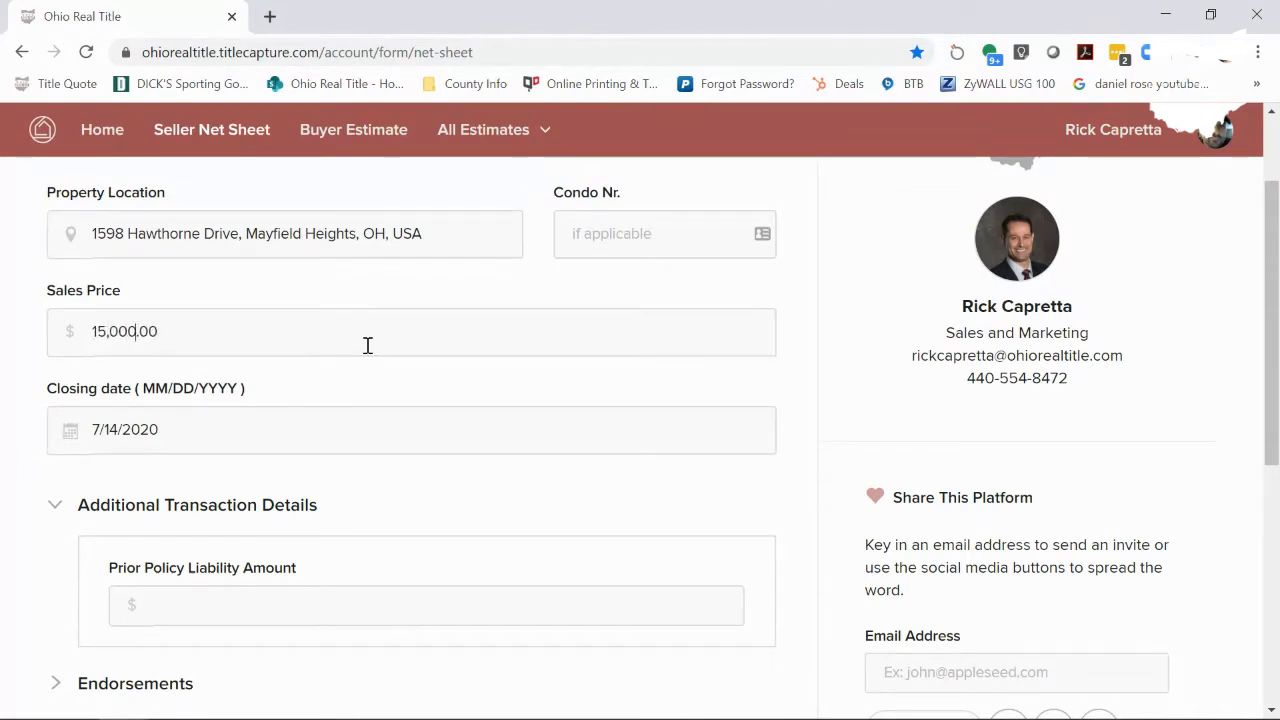
- Try July 27 as the closing date, then restore it to 07/14/2020
click(169, 429)
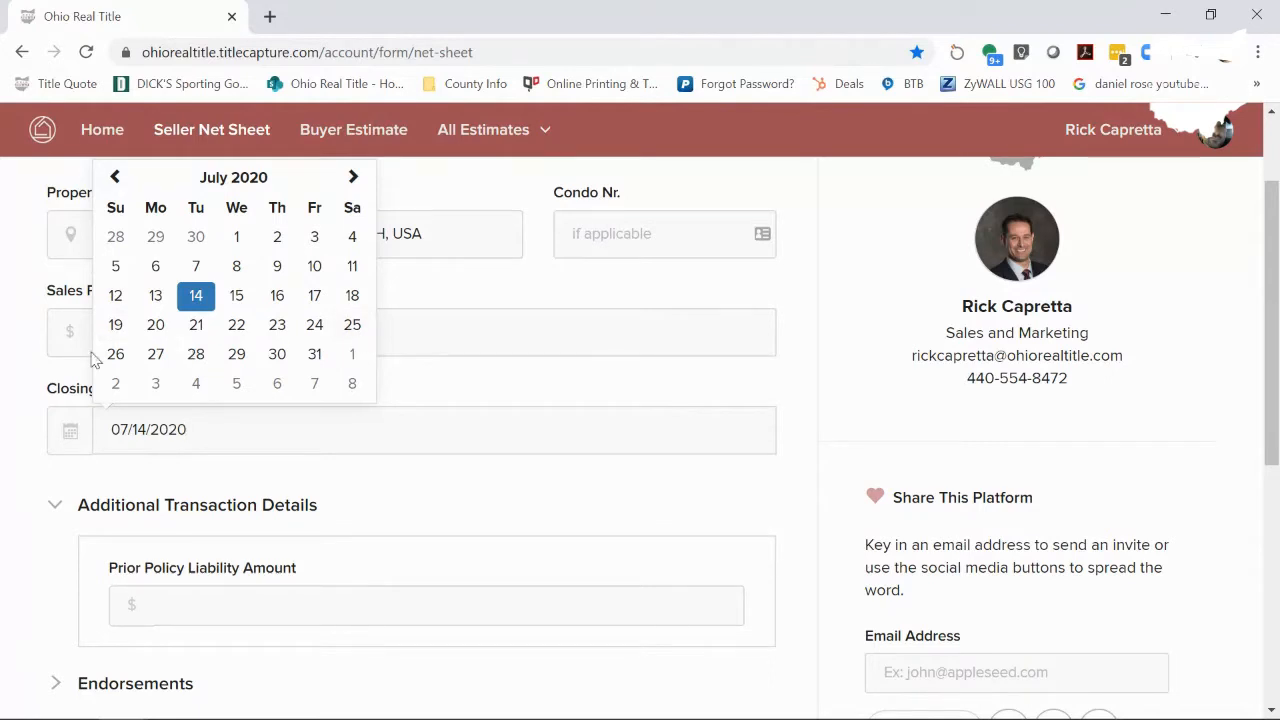
click(153, 357)
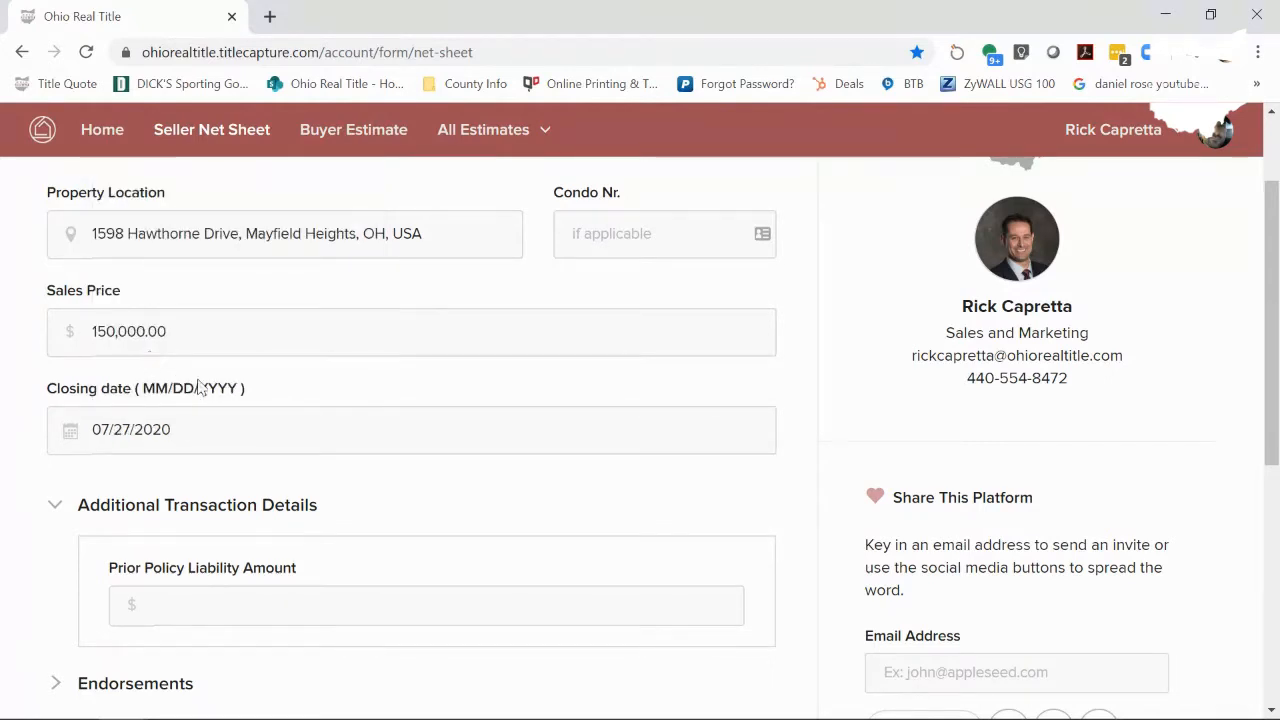
click(214, 429)
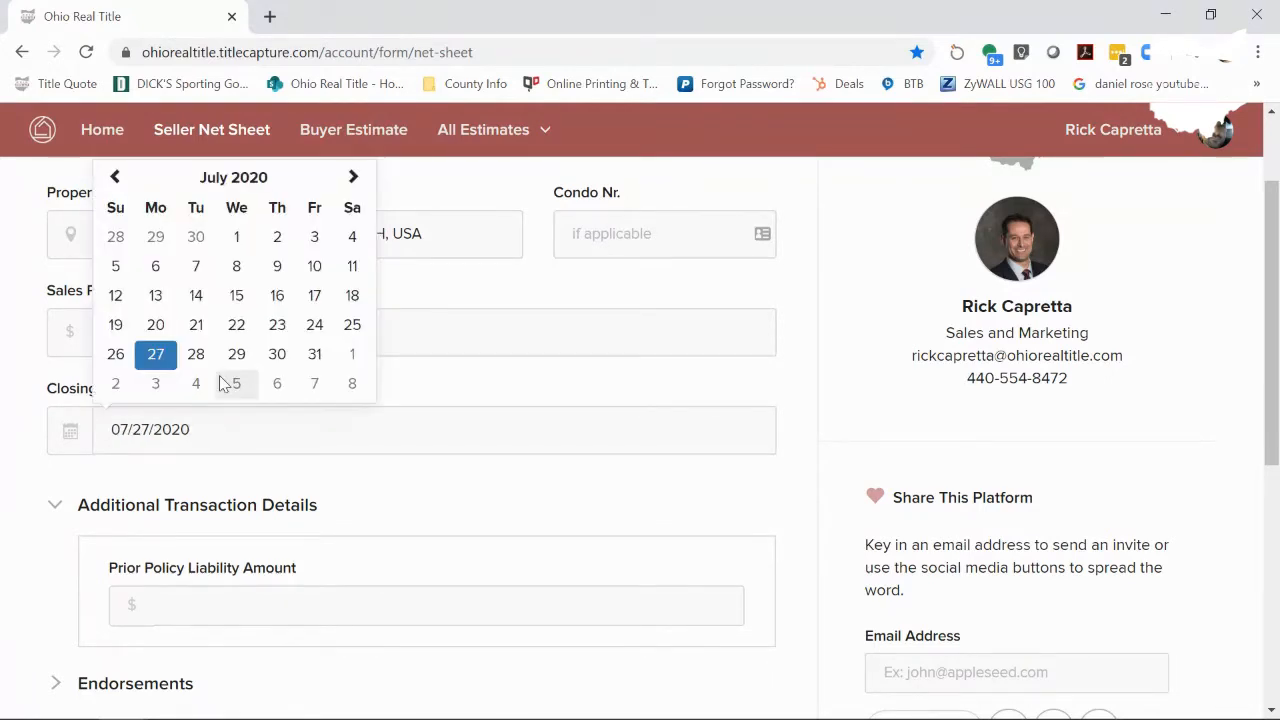
click(196, 298)
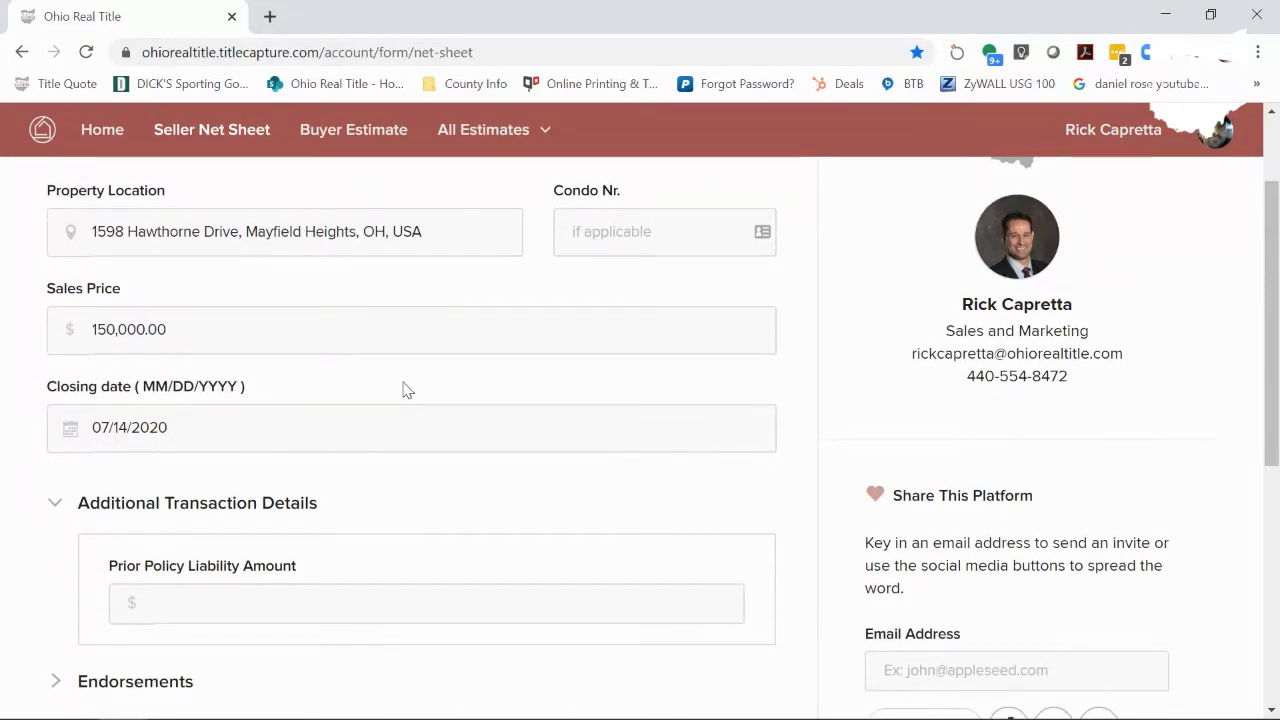
scroll(407, 390, down, 1)
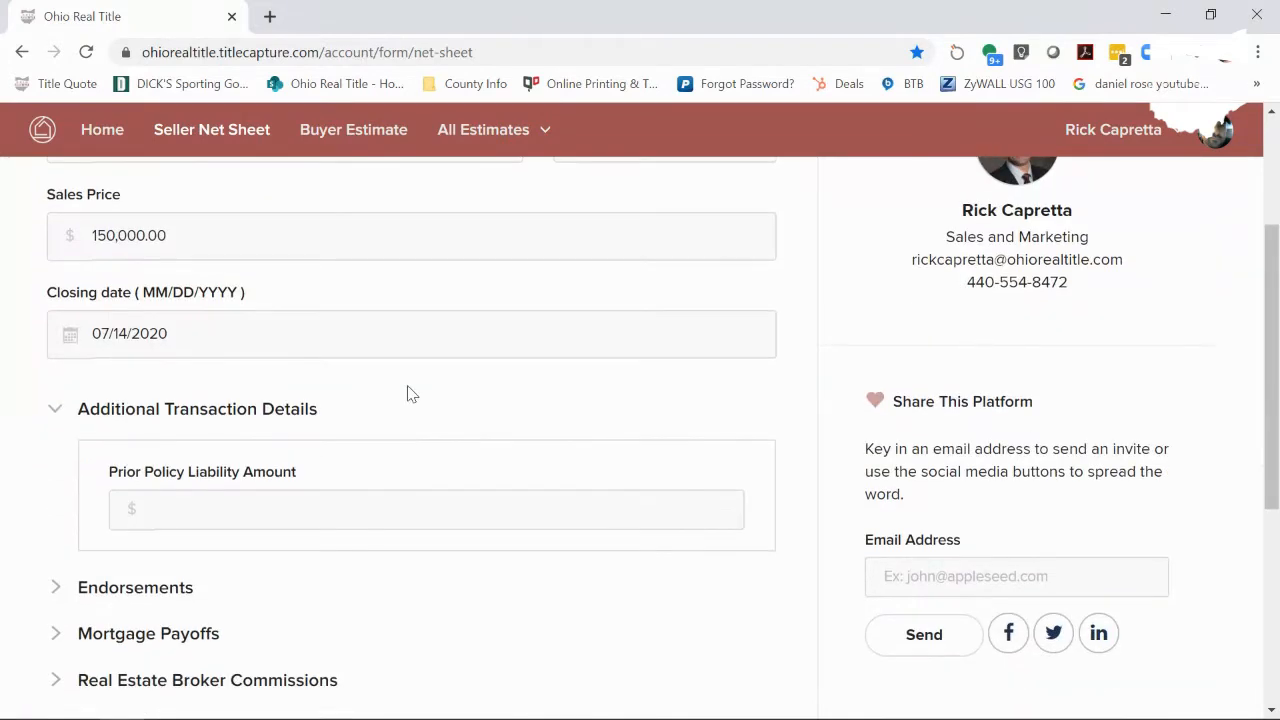
- Glance at Endorsements, then enter a 100000 payoff under Mortgage Payoffs' Payoff Loans
scroll(407, 393, down, 1)
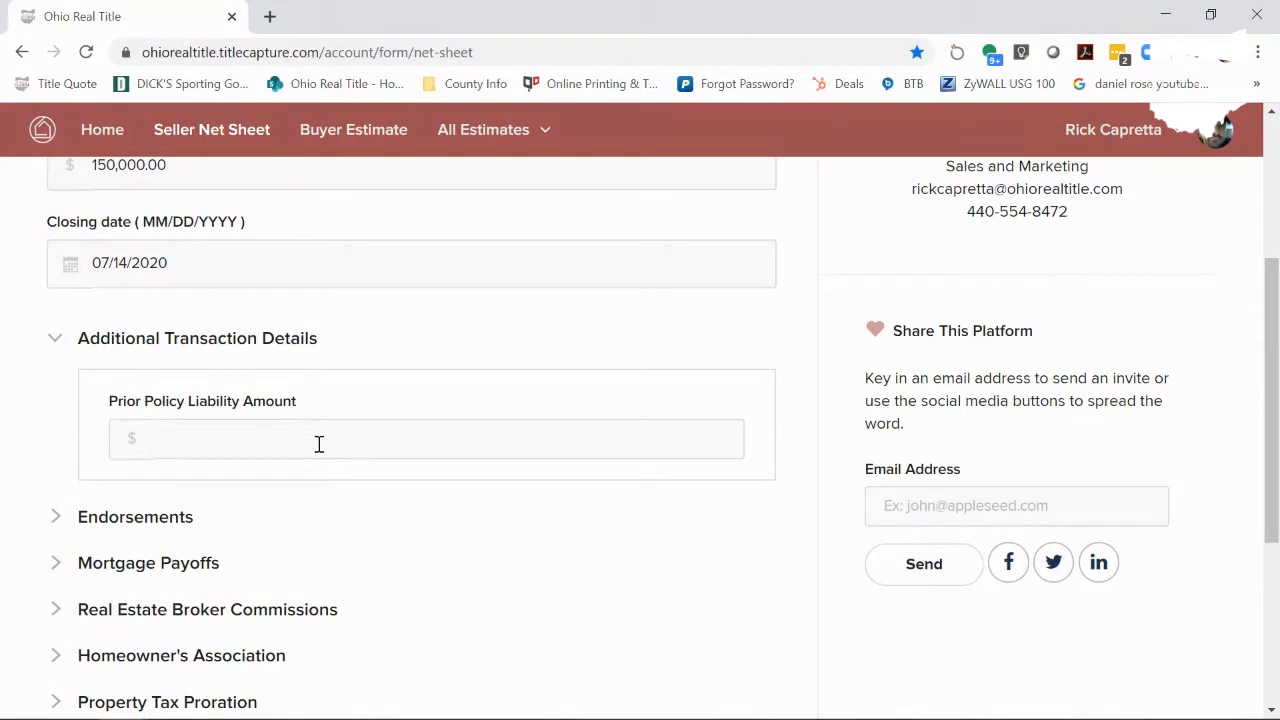
scroll(380, 508, down, 1)
scroll(380, 508, down, 3)
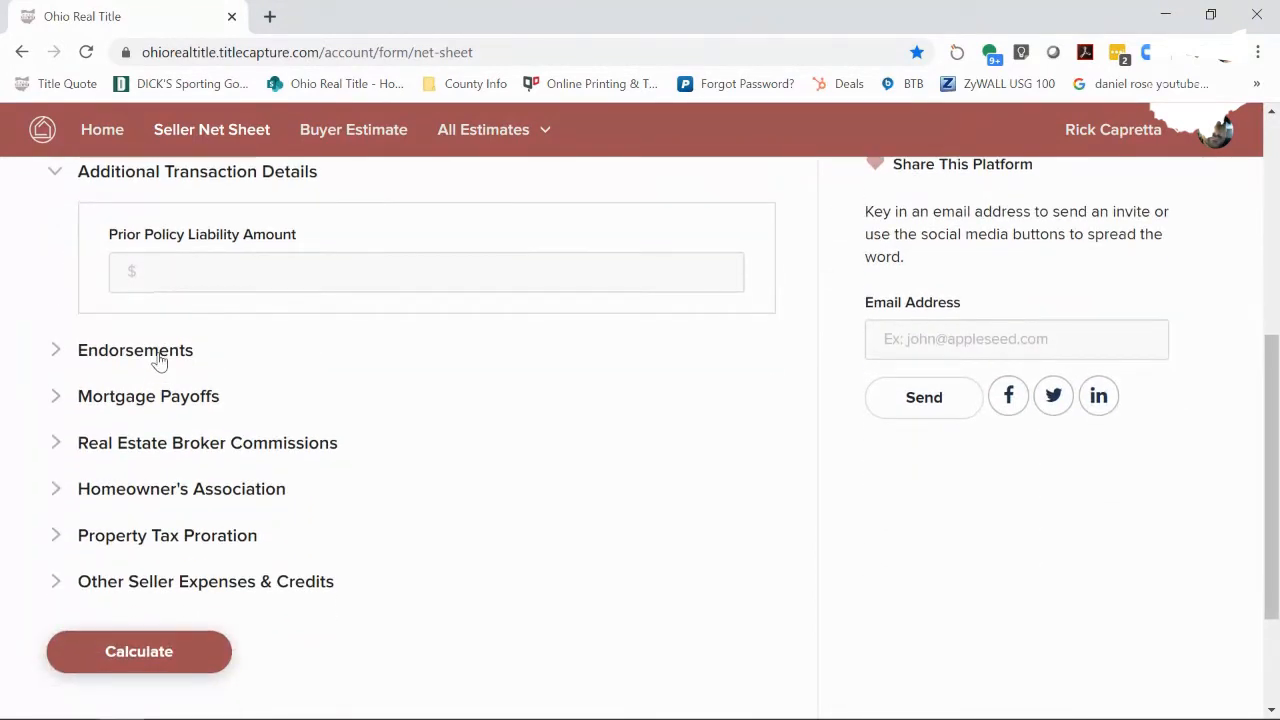
click(158, 360)
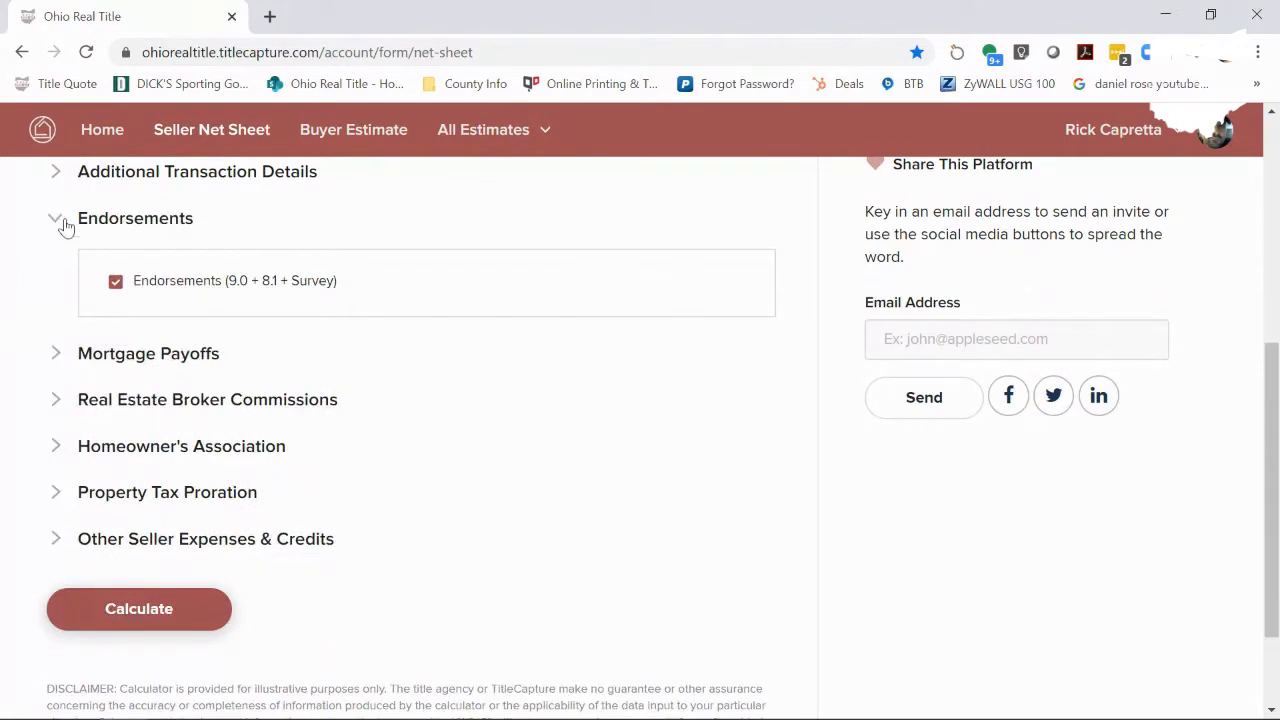
click(65, 225)
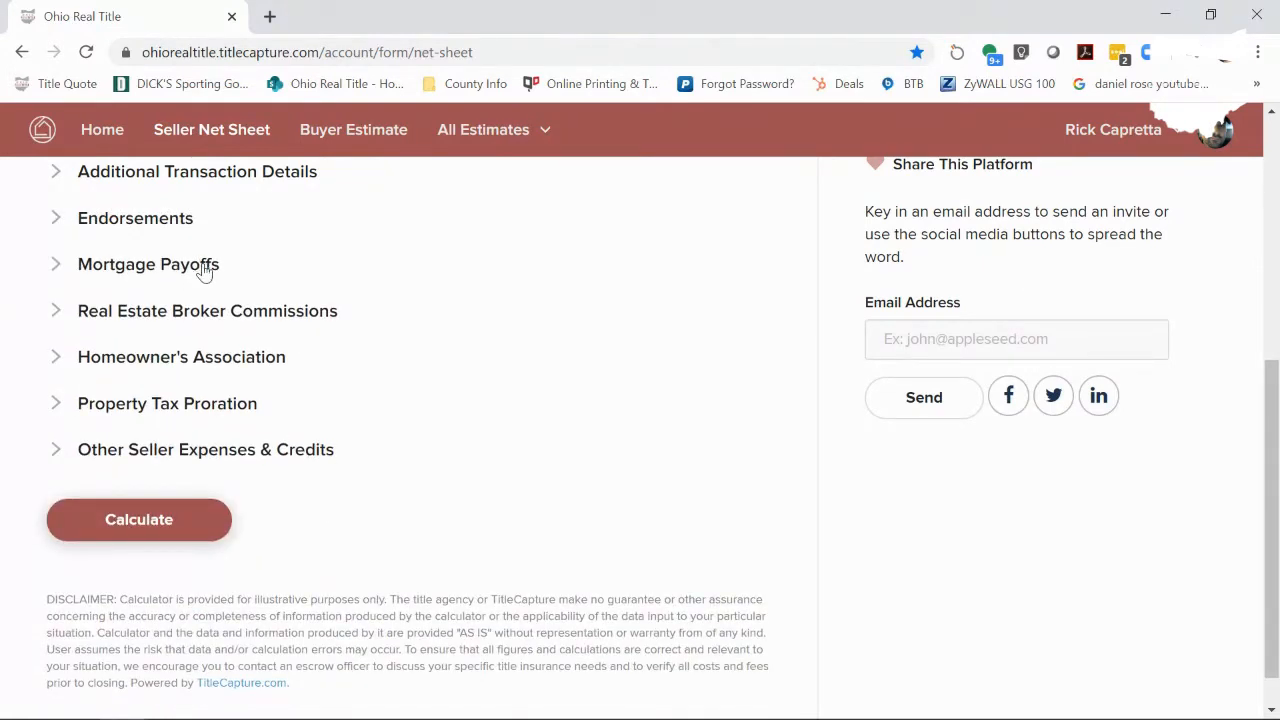
click(204, 270)
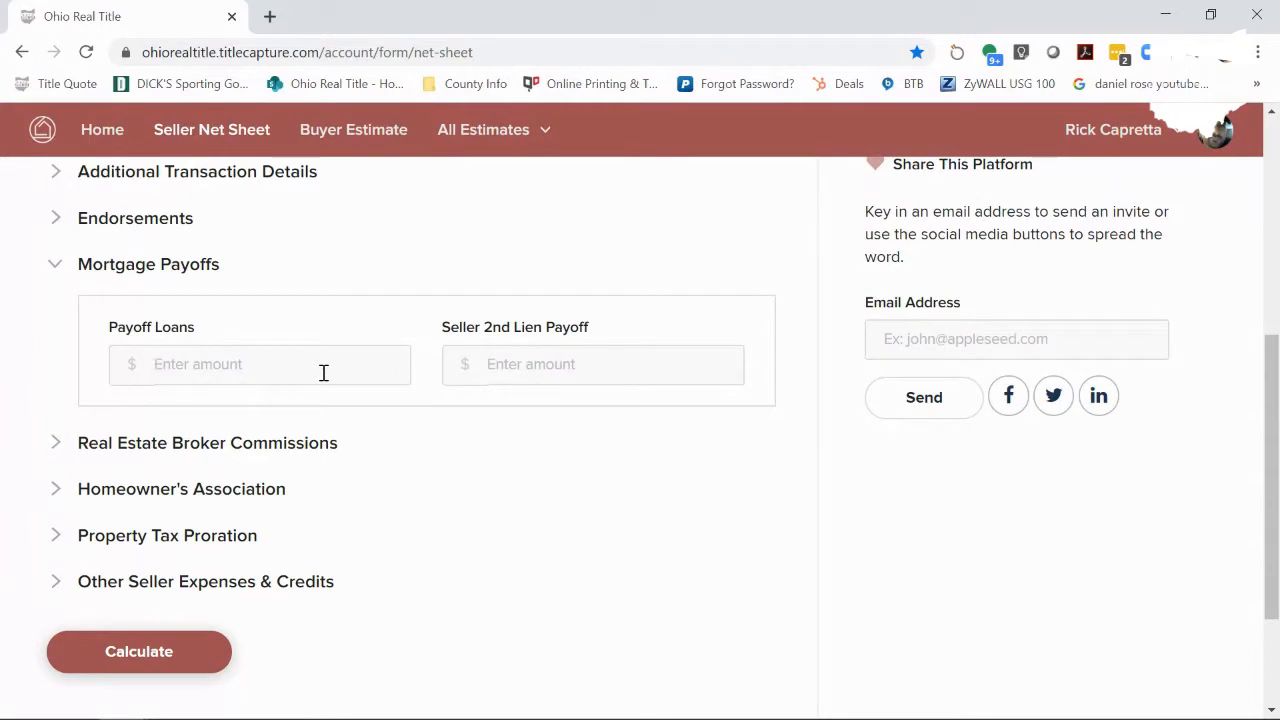
text(1000000.00)
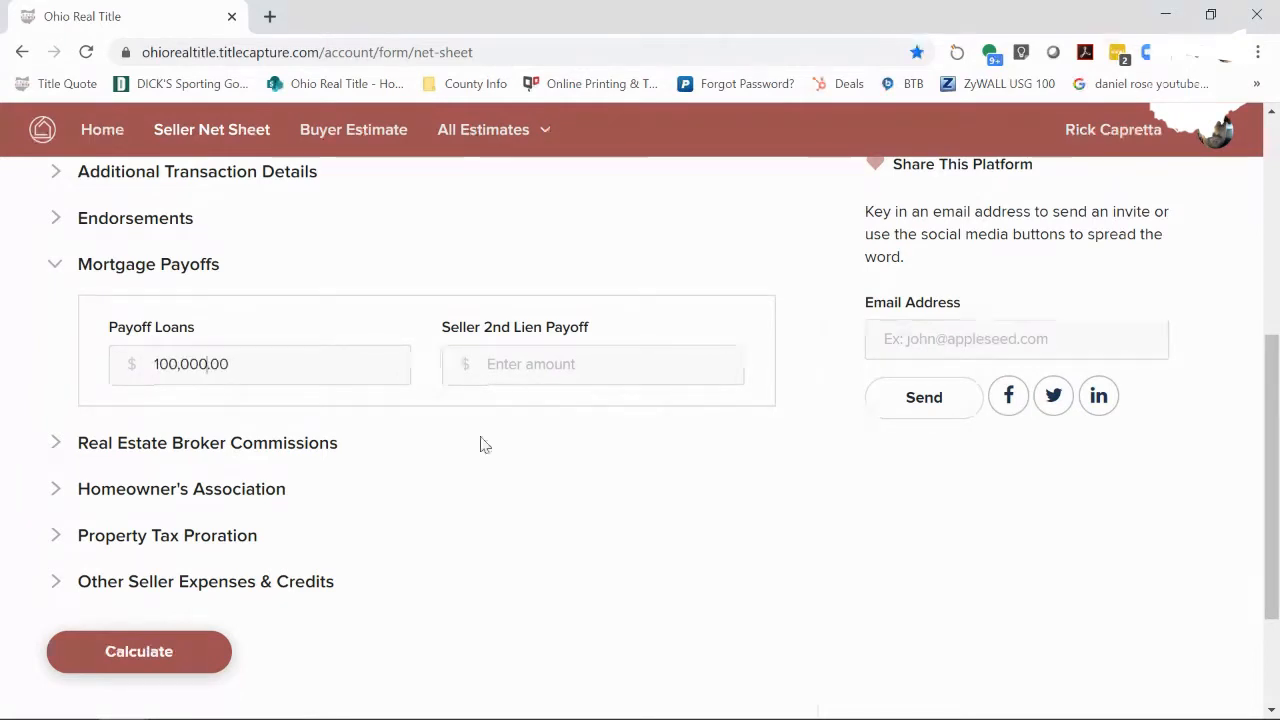
scroll(180, 400, down, 1)
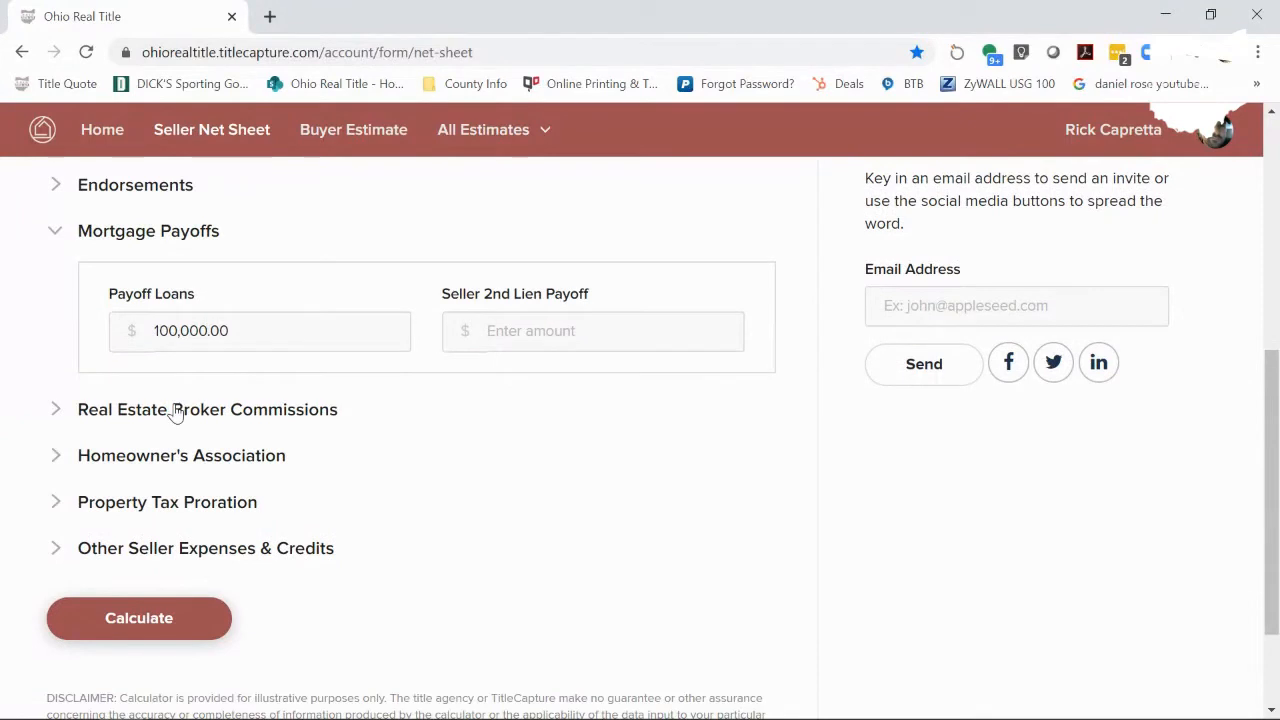
- Expand Real Estate Broker Commissions and choose Flat commission calculation
click(175, 410)
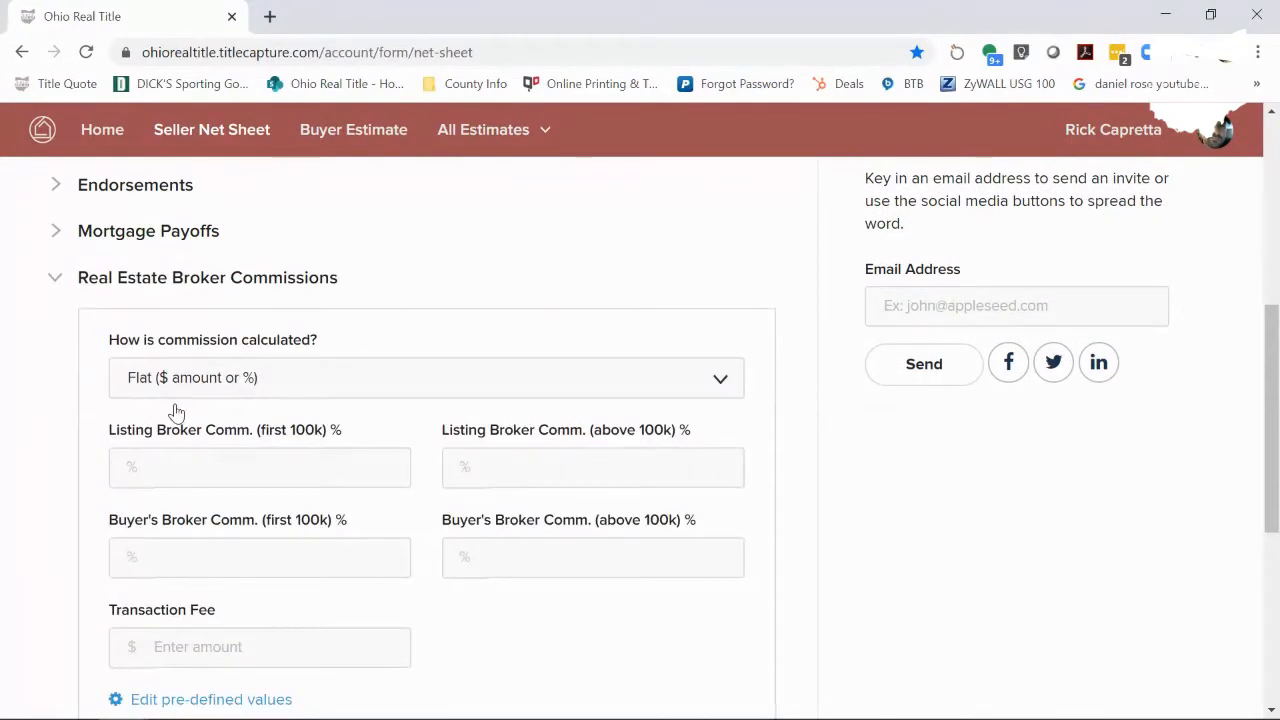
click(292, 379)
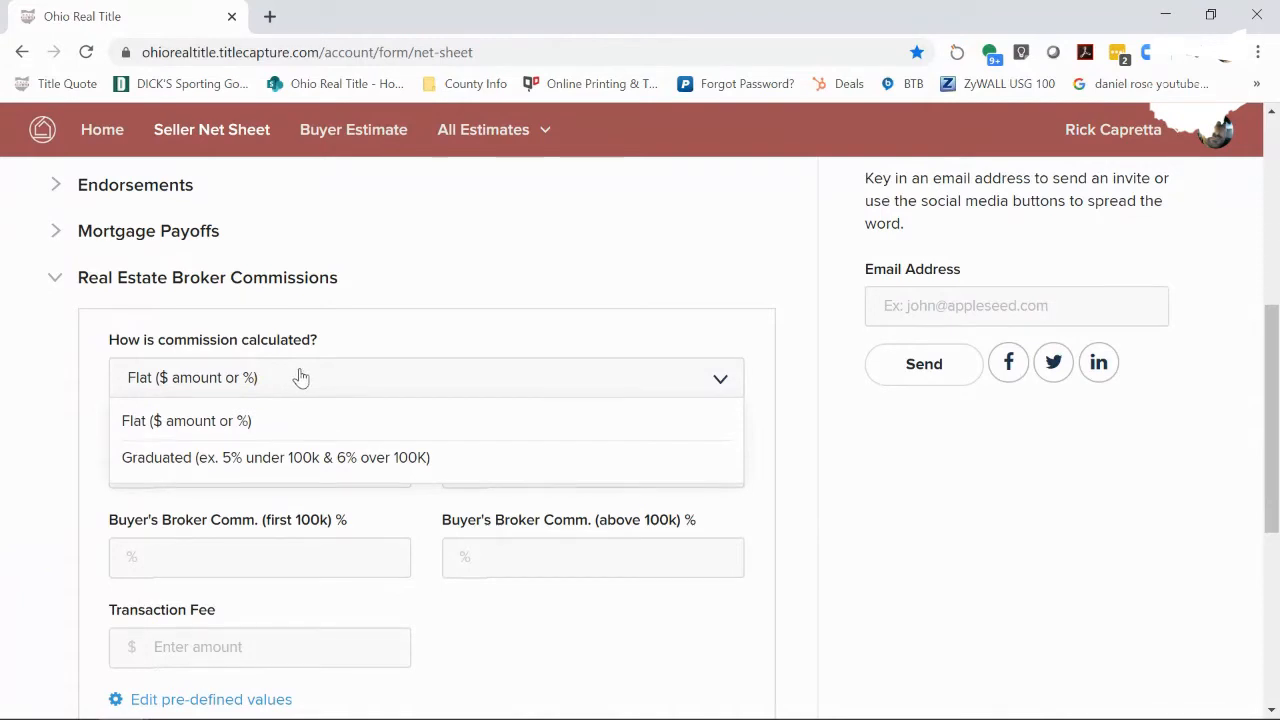
click(254, 423)
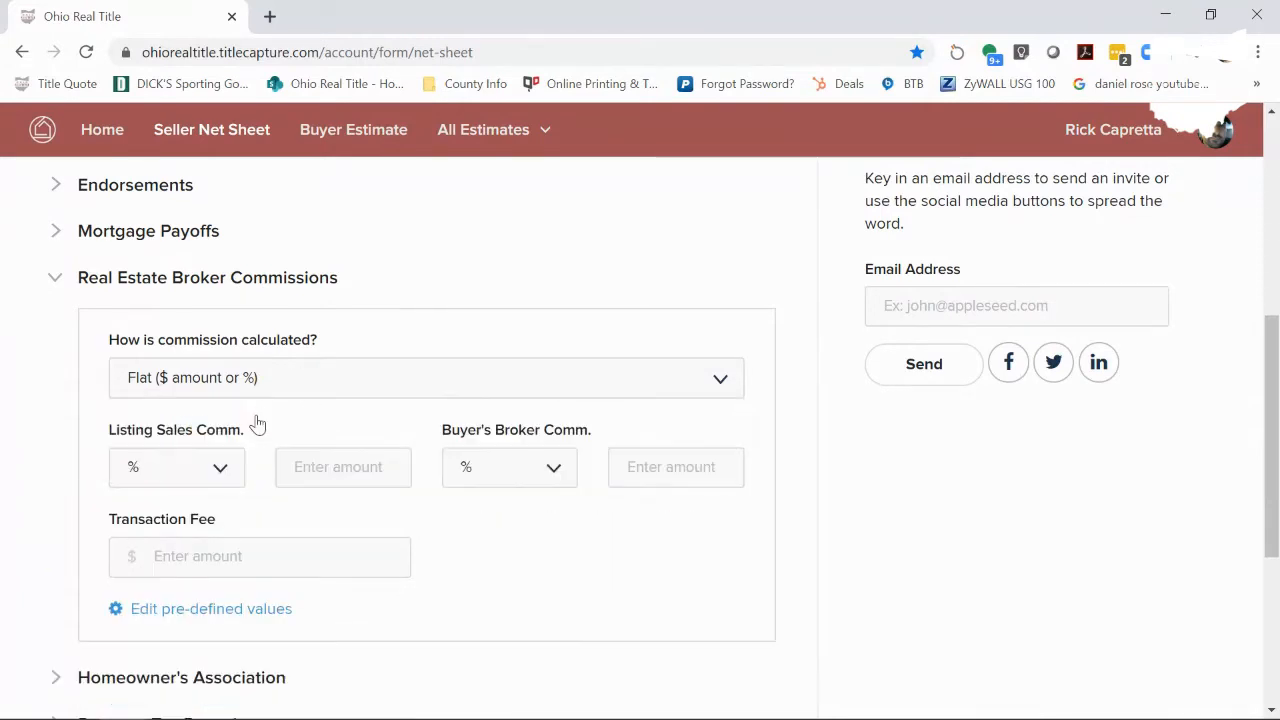
click(304, 392)
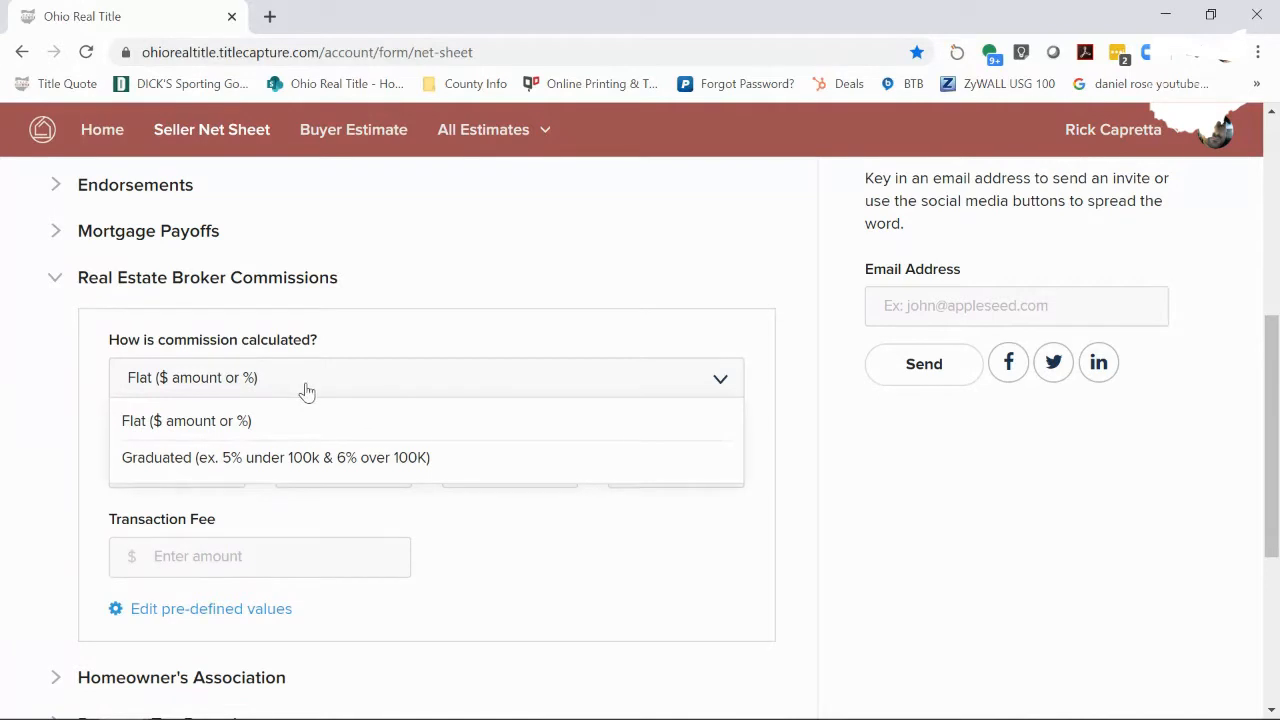
click(296, 423)
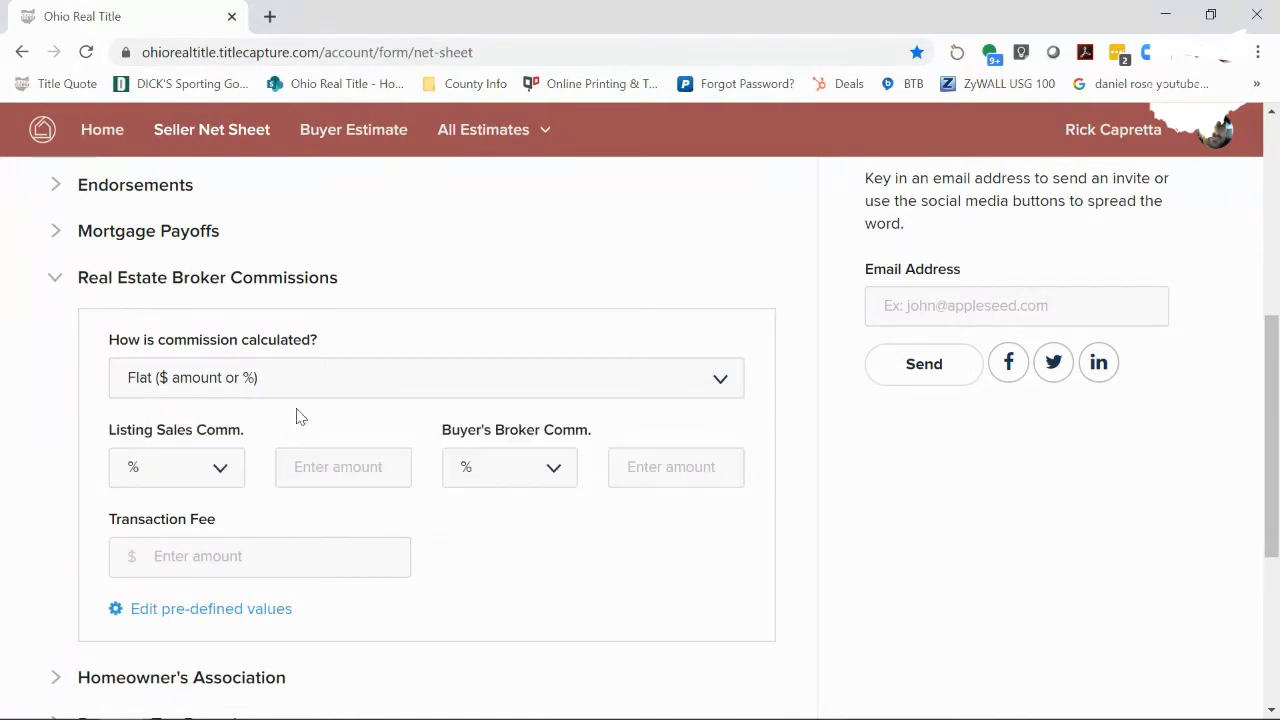
- Enter a 7 listing commission and 300 transaction fee, then delete both
click(331, 470)
text(7)
click(205, 565)
text(300)
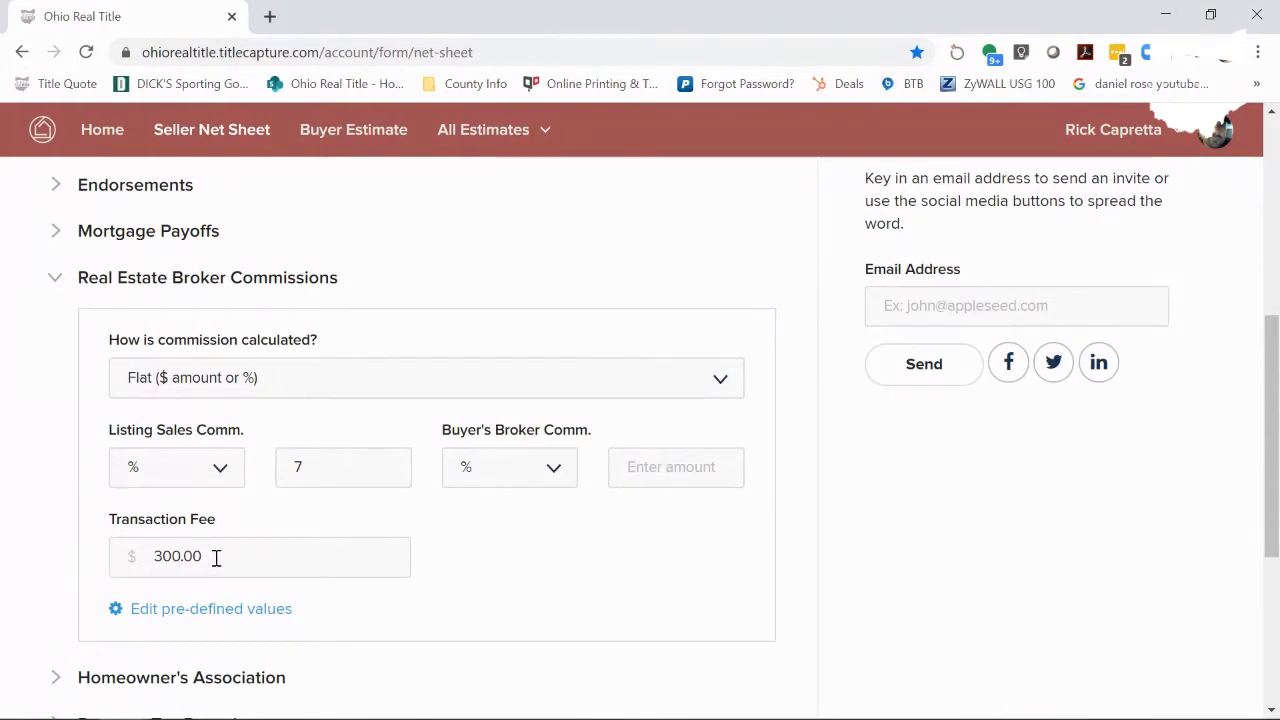
drag(215, 558, 143, 566)
key(BackSpace)
drag(326, 451, 285, 467)
key(BackSpace)
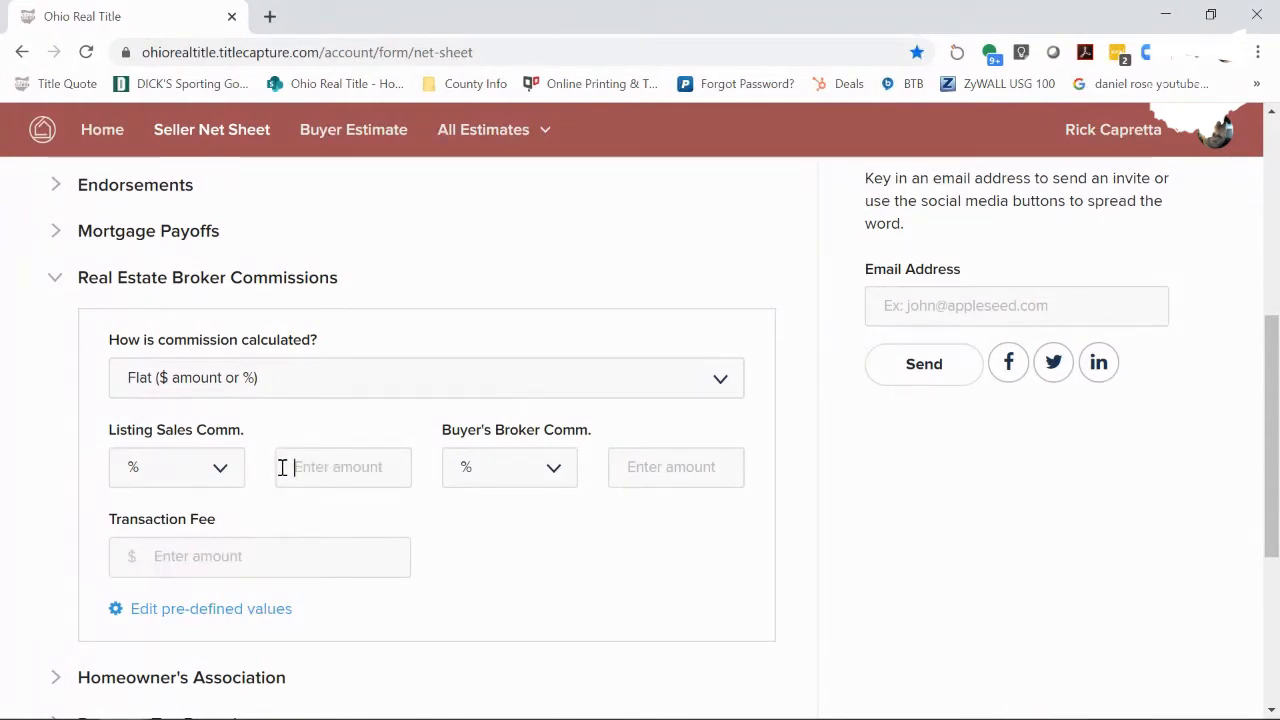
- Switch the listing commission to dollars, test 5000.00, then delete it
click(221, 469)
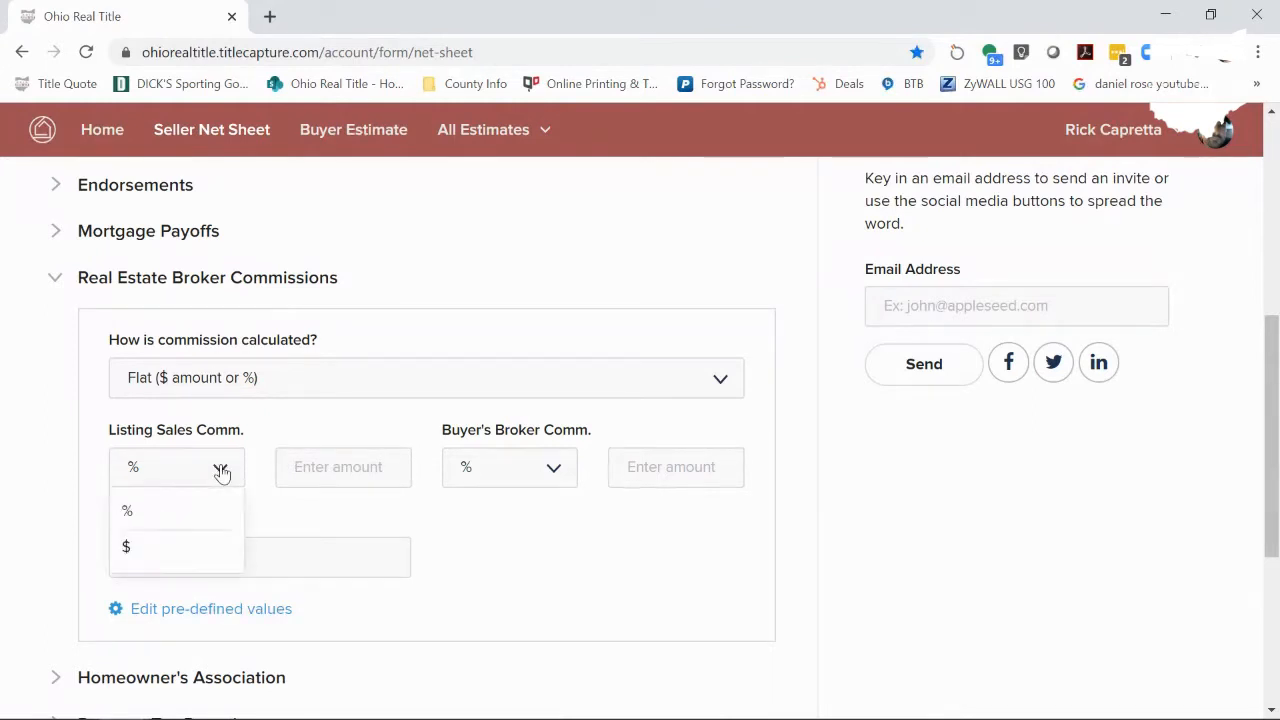
click(141, 549)
click(357, 466)
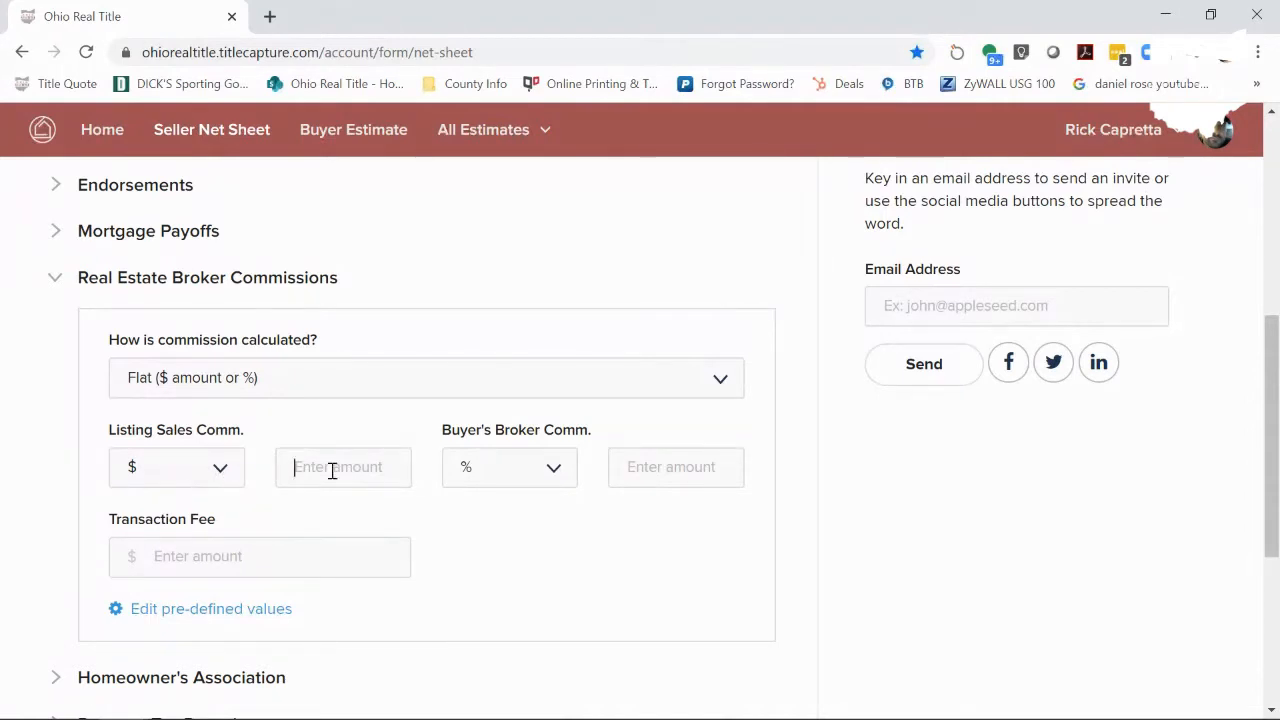
text(5000.00)
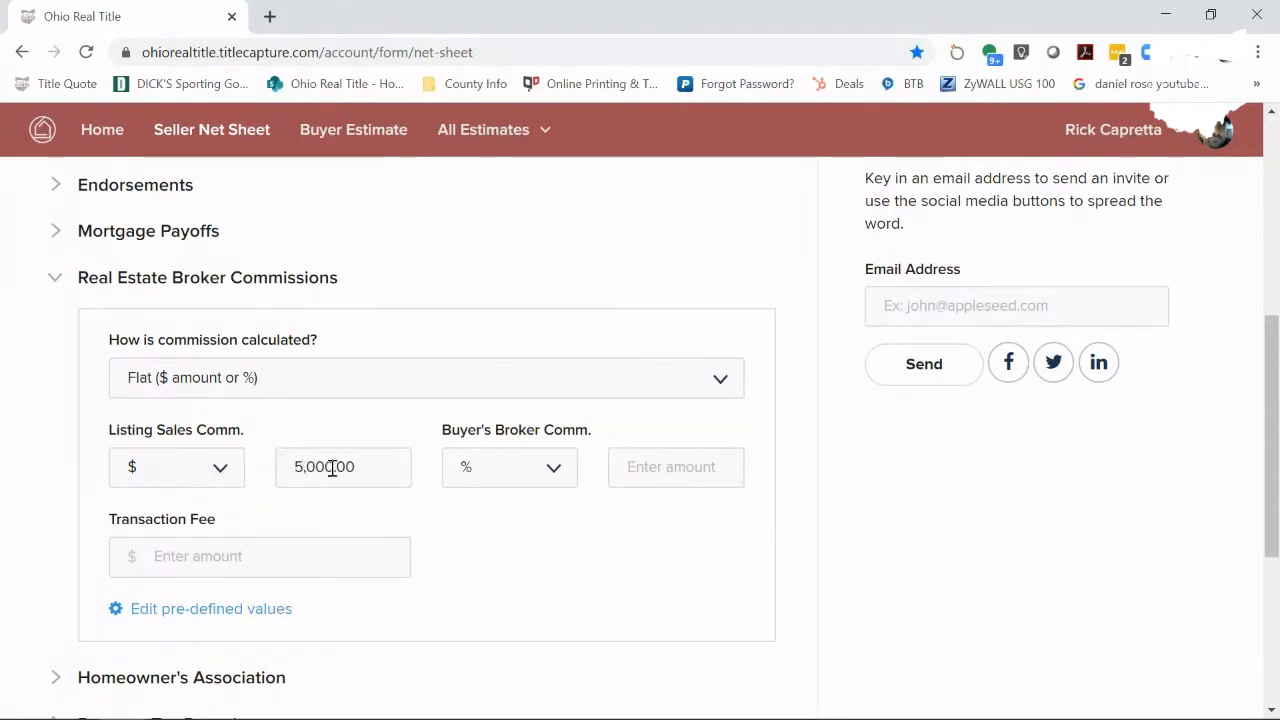
click(207, 562)
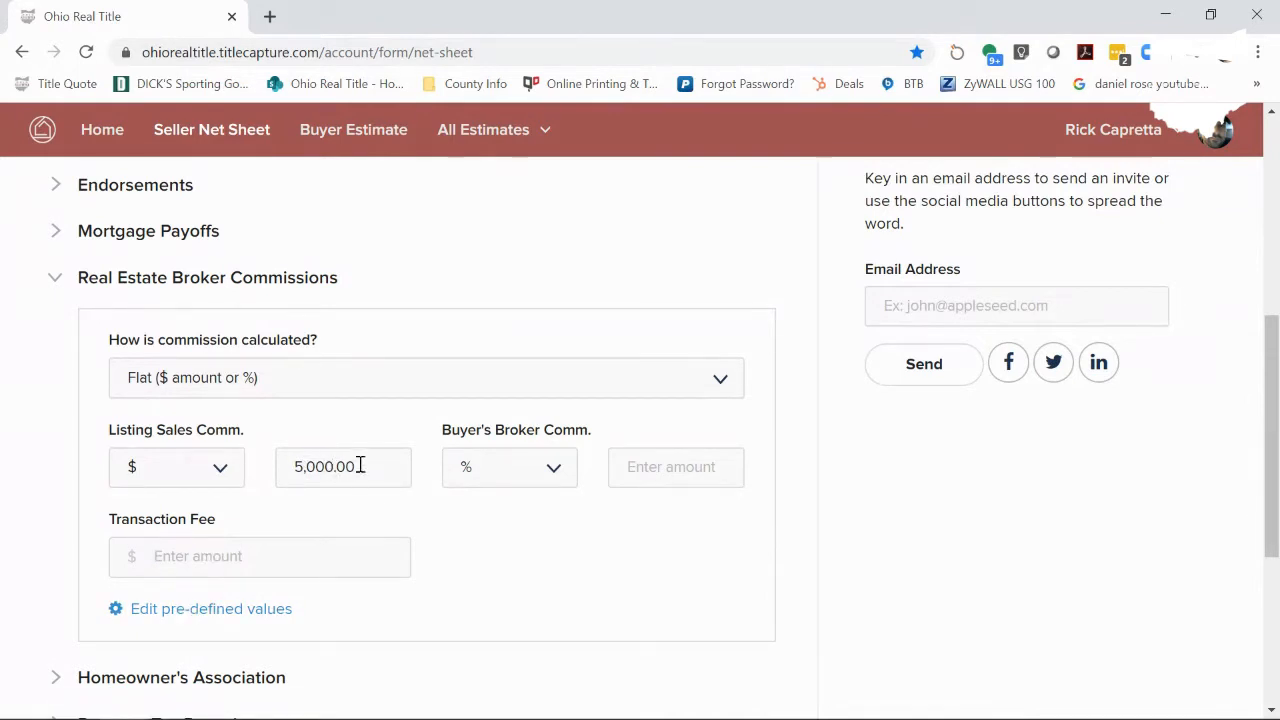
drag(360, 463, 297, 468)
key(BackSpace)
- Return the listing commission to percent, test 4 listing and 3 buyer's broker, then clear both
click(129, 466)
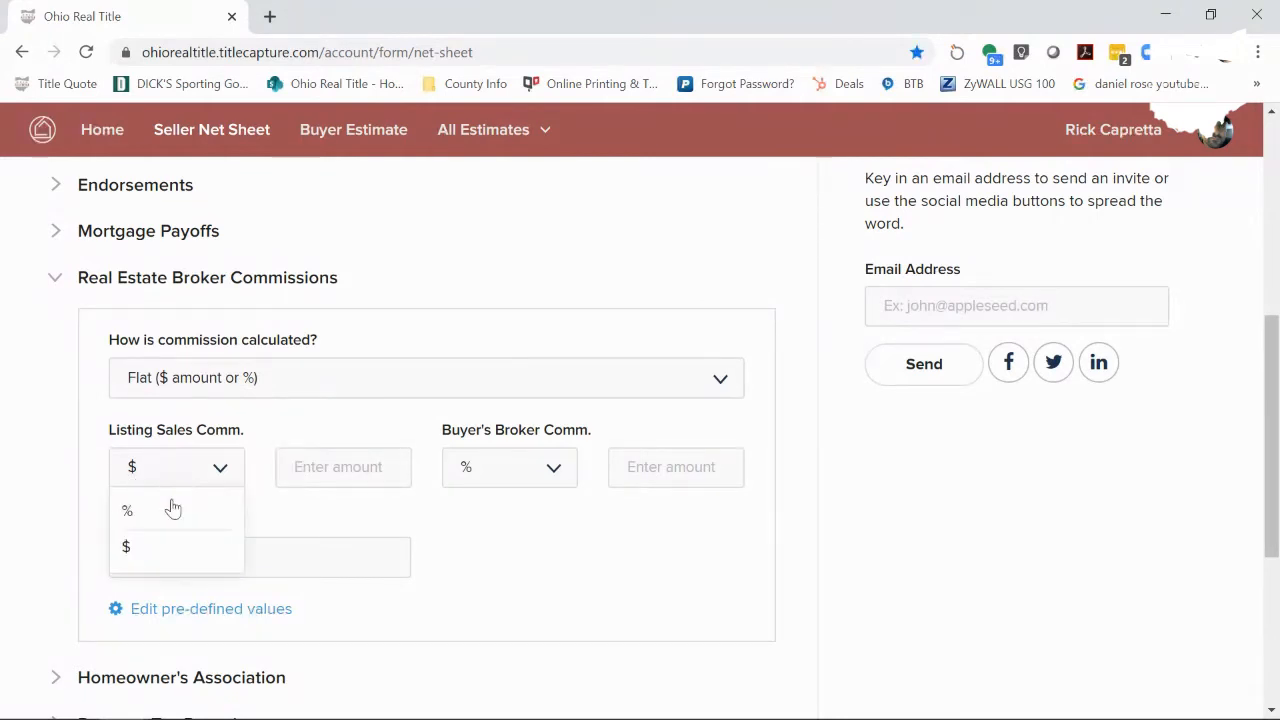
click(172, 509)
click(331, 457)
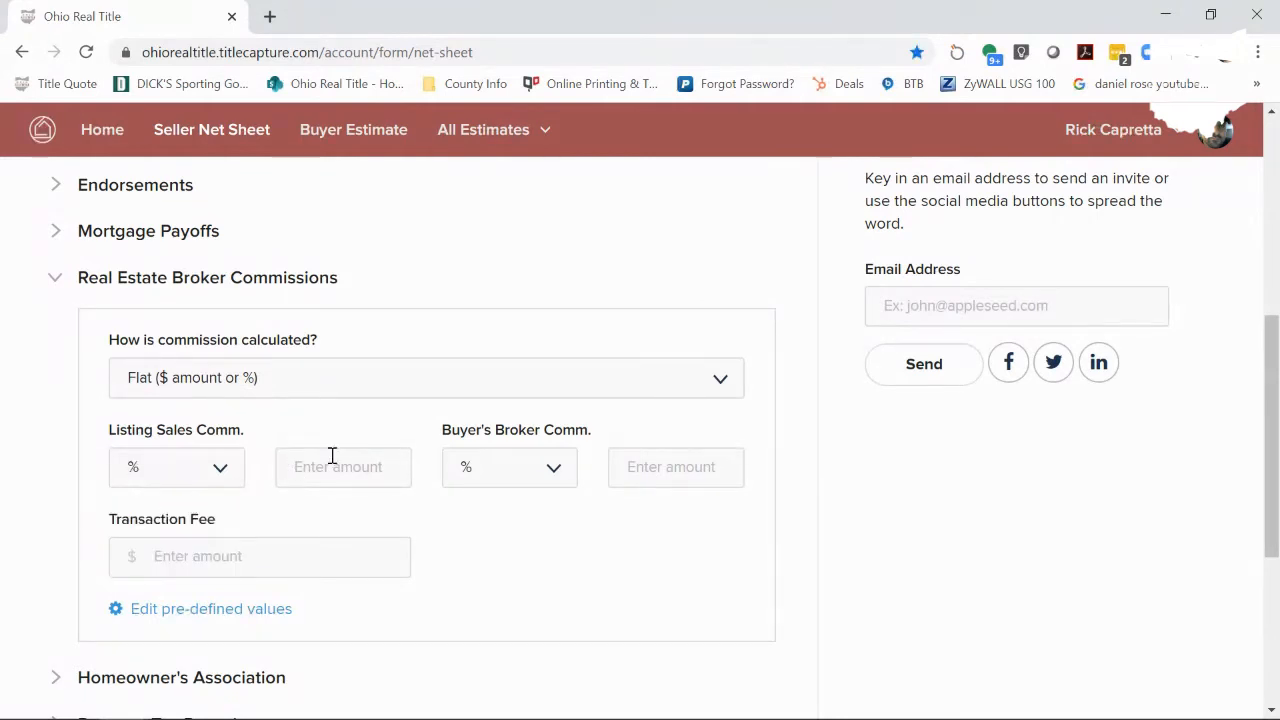
text(4)
click(656, 483)
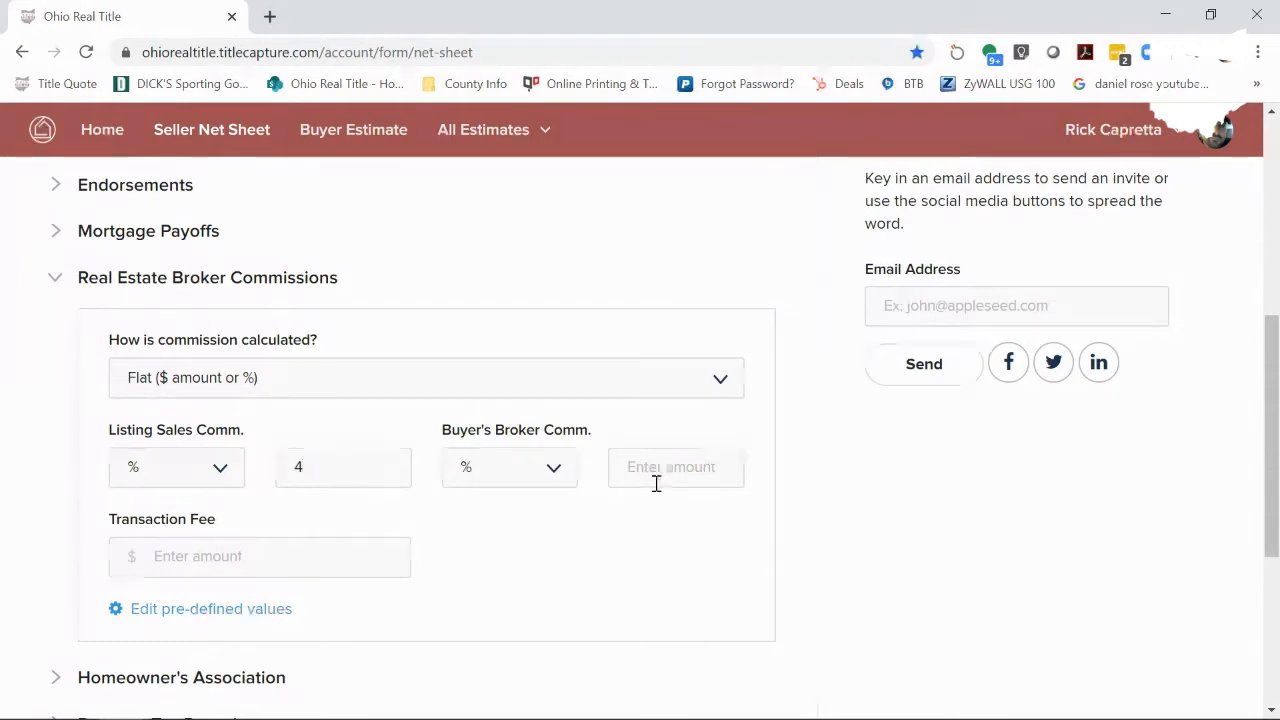
text(3)
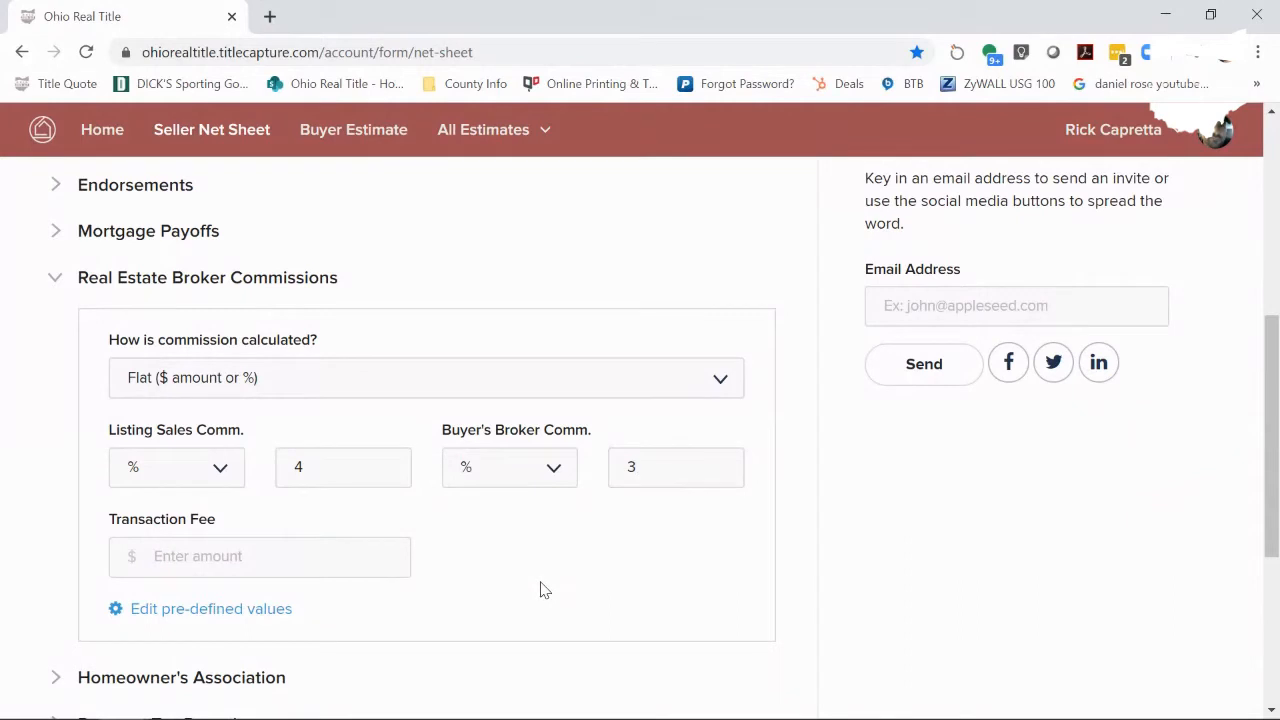
click(378, 469)
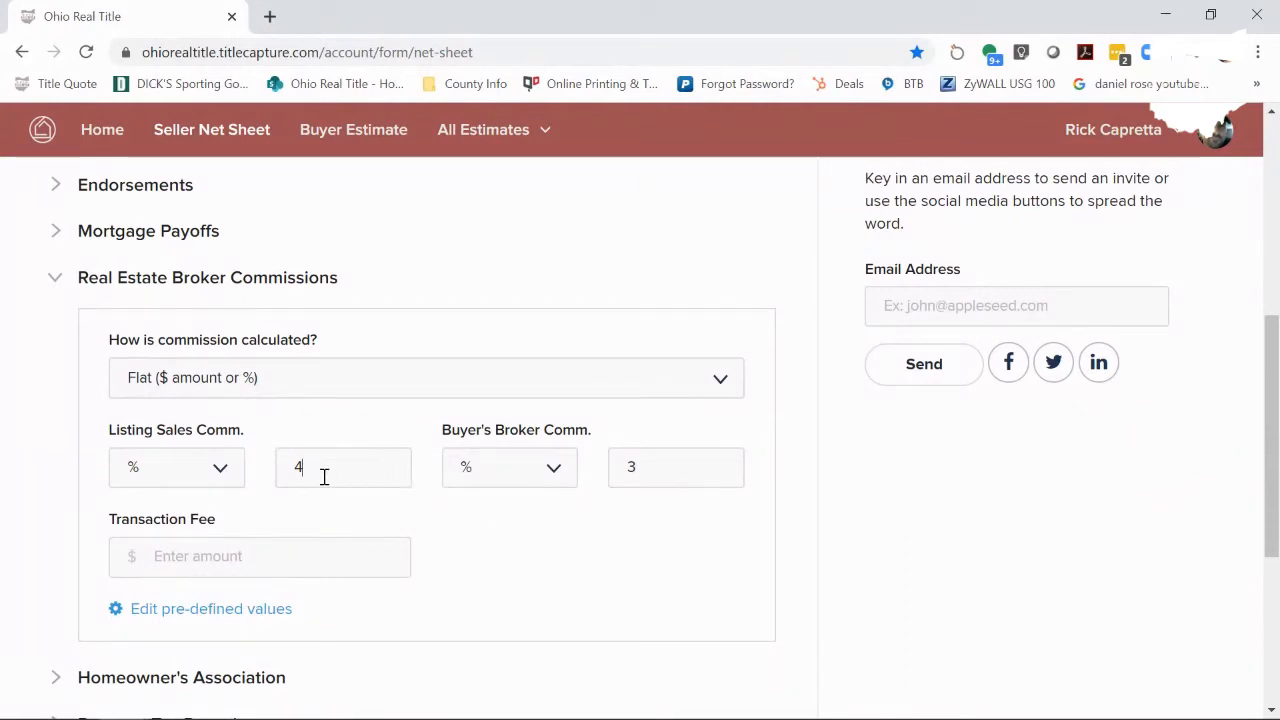
key(BackSpace)
click(689, 463)
key(BackSpace)
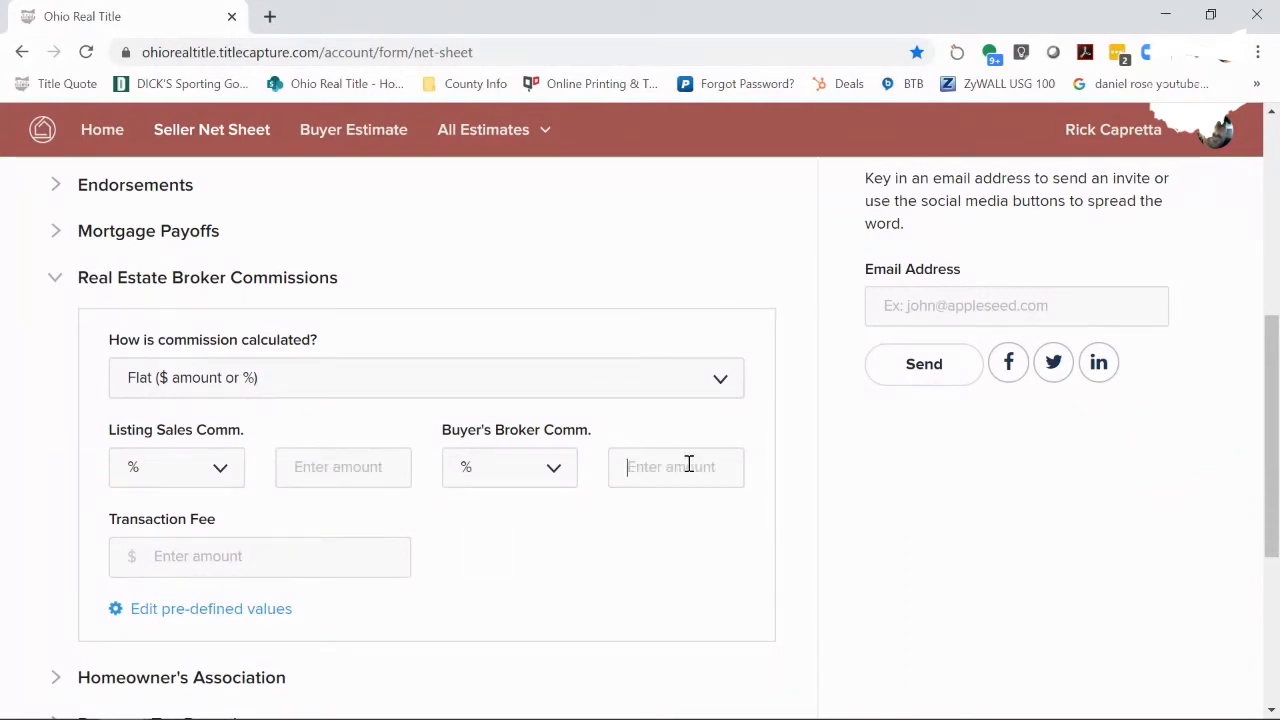
- Switch commission calculation to Graduated, test listing rates 7 and 5, then clear them
click(340, 389)
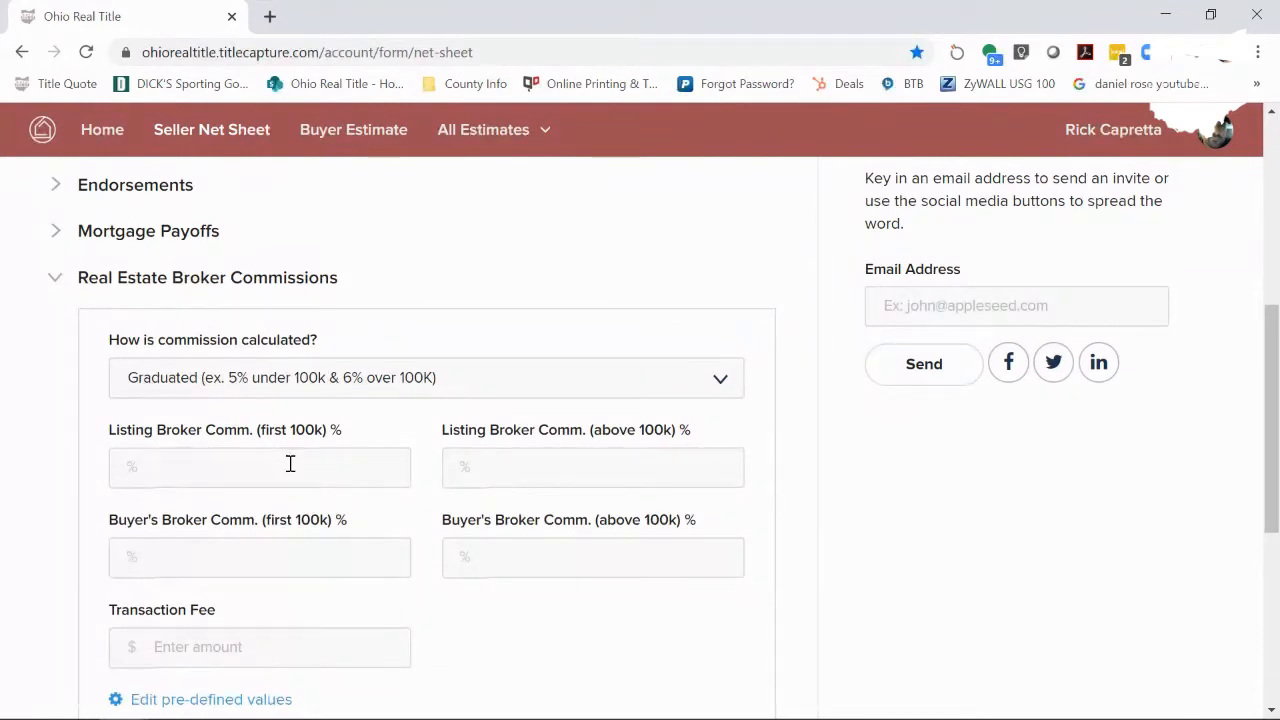
text(7)
key(Tab)
text(5)
double_click(125, 476)
key(BackSpace)
double_click(455, 475)
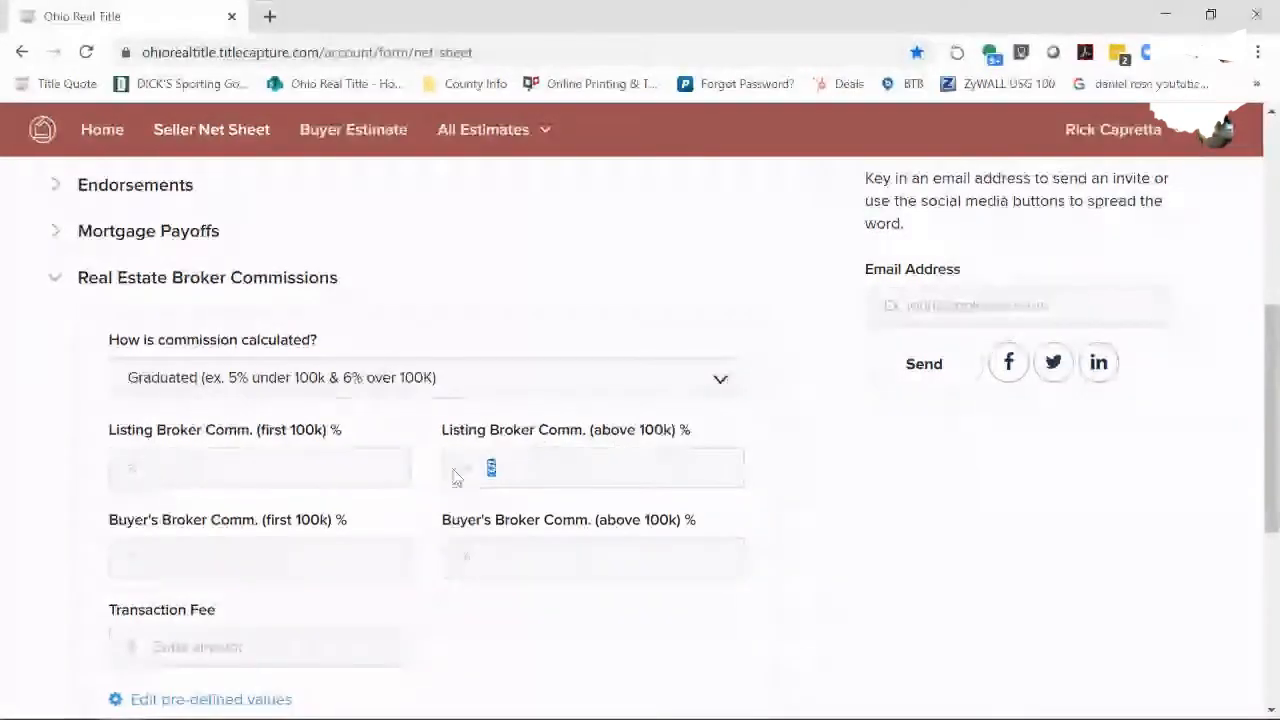
key(BackSpace)
- Enter graduated listing rates 4/3, buyer's rates 3/2 and a 300.00 transaction fee
click(297, 476)
text(4)
key(Tab)
text(3)
key(Tab)
text(3)
key(Tab)
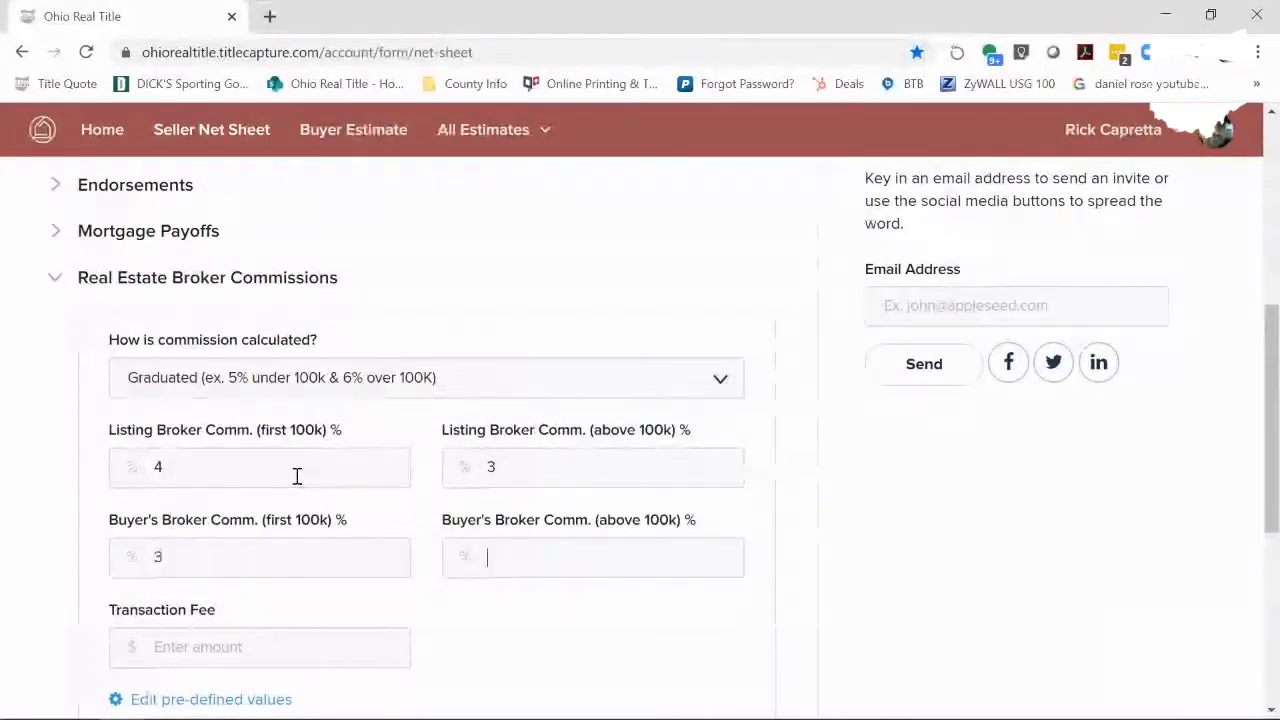
text(2)
click(206, 646)
text(300.00)
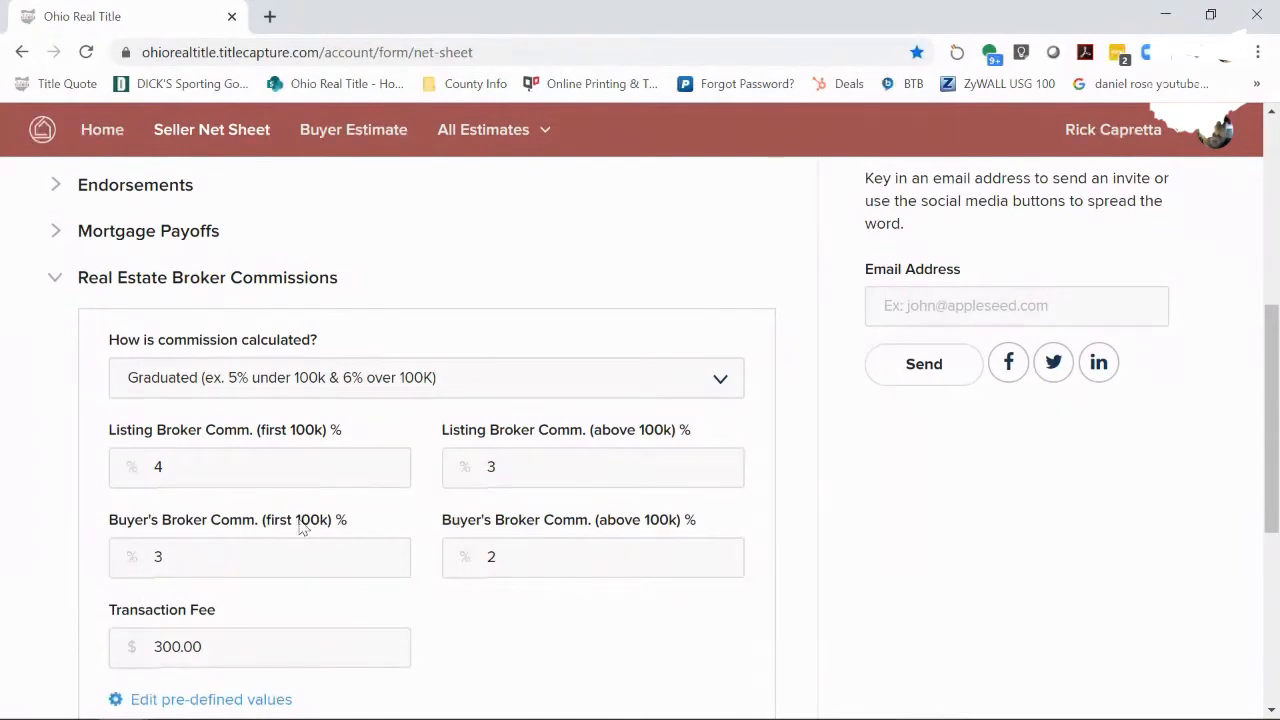
- Clear the 300.00 transaction fee, dismissing a stray popup along the way
drag(208, 648, 184, 648)
right_click(126, 648)
click(617, 594)
drag(204, 632, 134, 657)
key(BackSpace)
- Clear all four graduated listing and buyer's broker rates
double_click(164, 565)
key(BackSpace)
click(525, 566)
double_click(525, 566)
key(BackSpace)
double_click(537, 462)
key(BackSpace)
double_click(169, 470)
key(BackSpace)
- Switch back to Flat with a 7% listing commission and 300 transaction fee
click(178, 398)
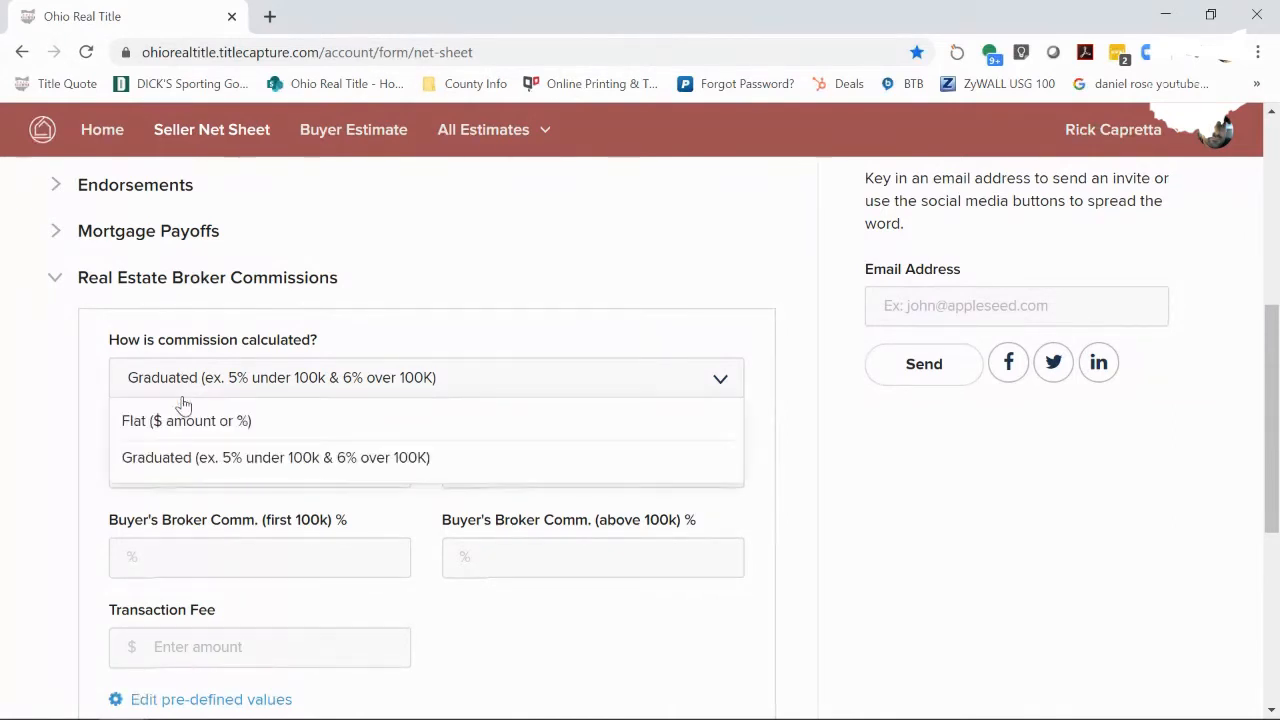
click(180, 425)
click(333, 464)
text(7)
click(291, 555)
text(300)
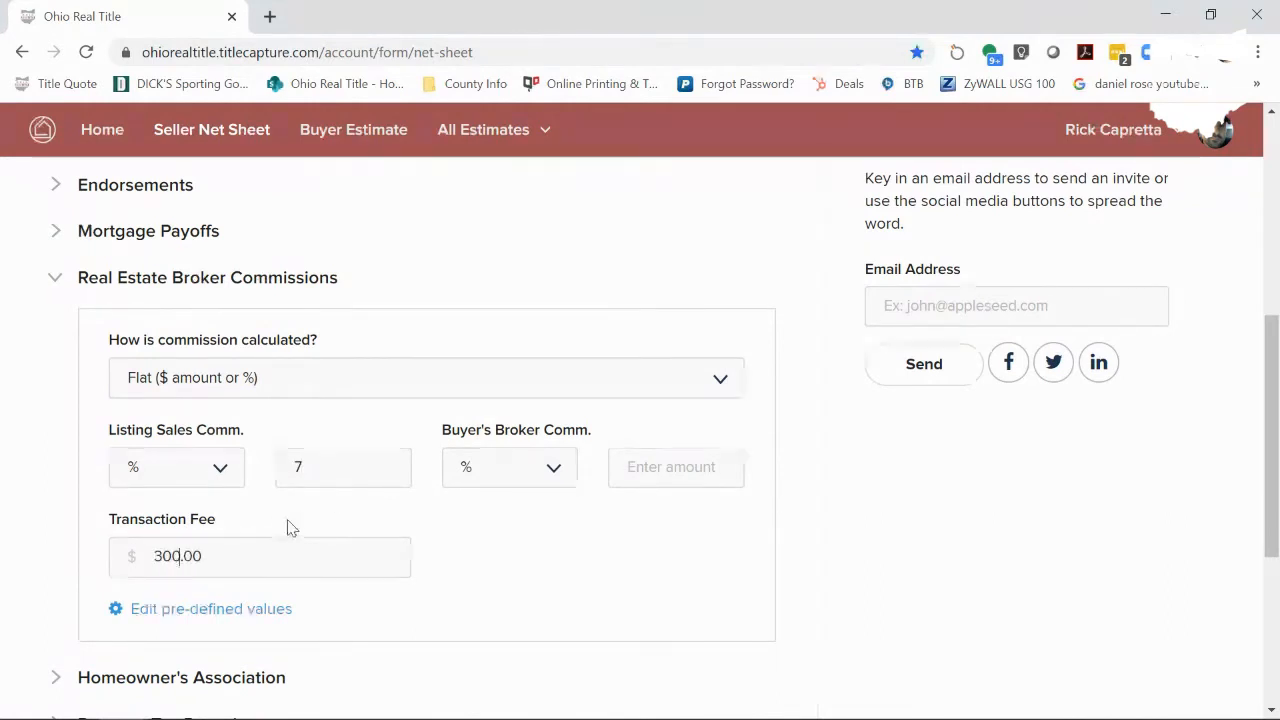
scroll(293, 528, down, 2)
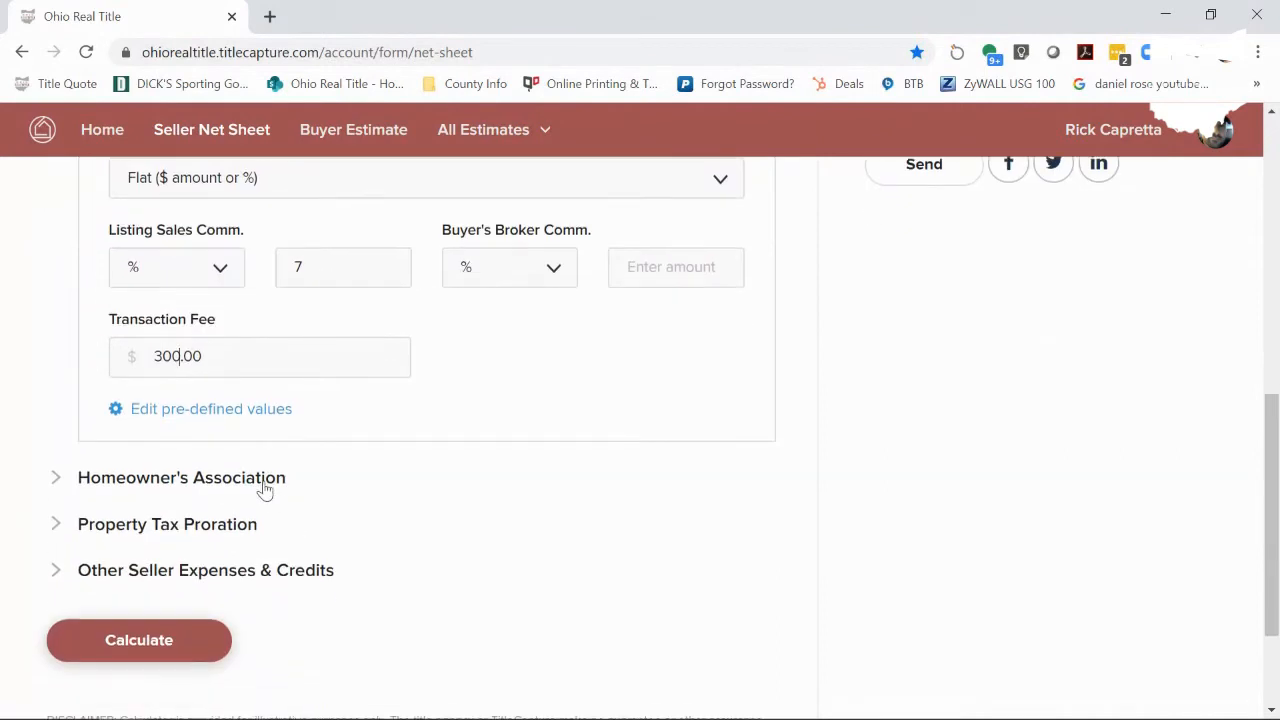
- Expand Homeowner's Association to reveal HOA dues, resale certificate and transfer fee fields
click(264, 480)
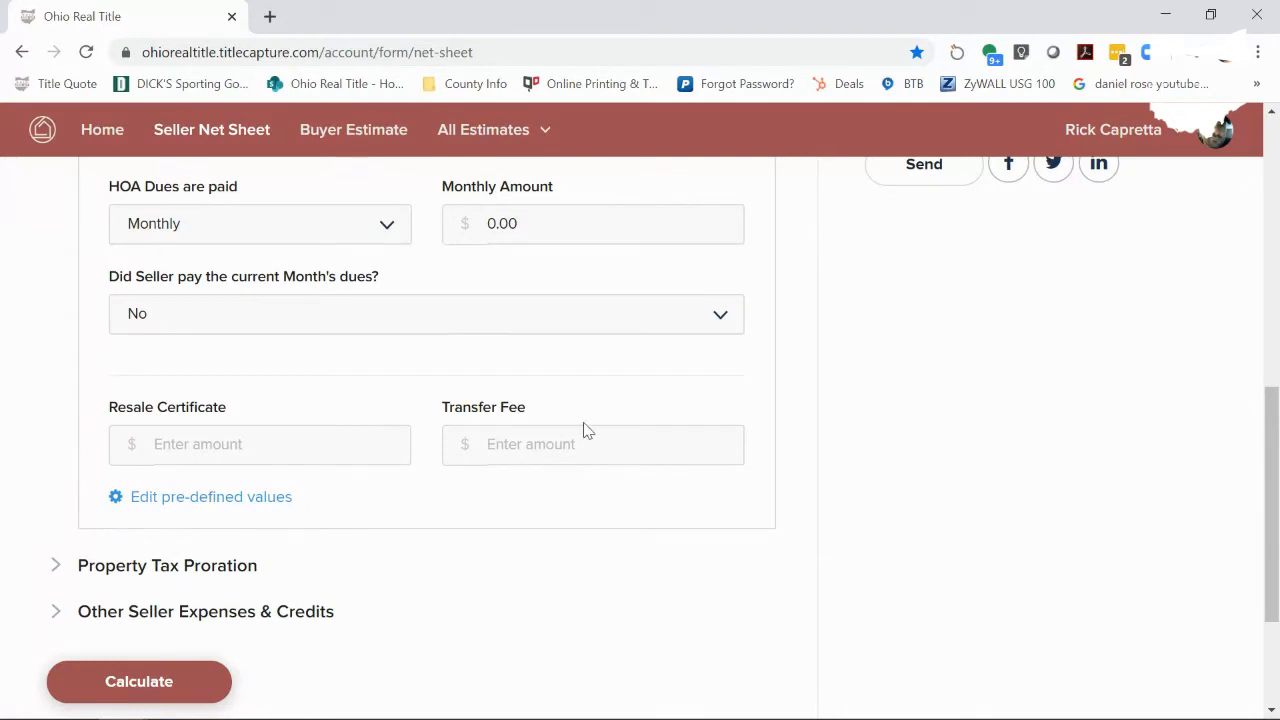
scroll(870, 404, down, 1)
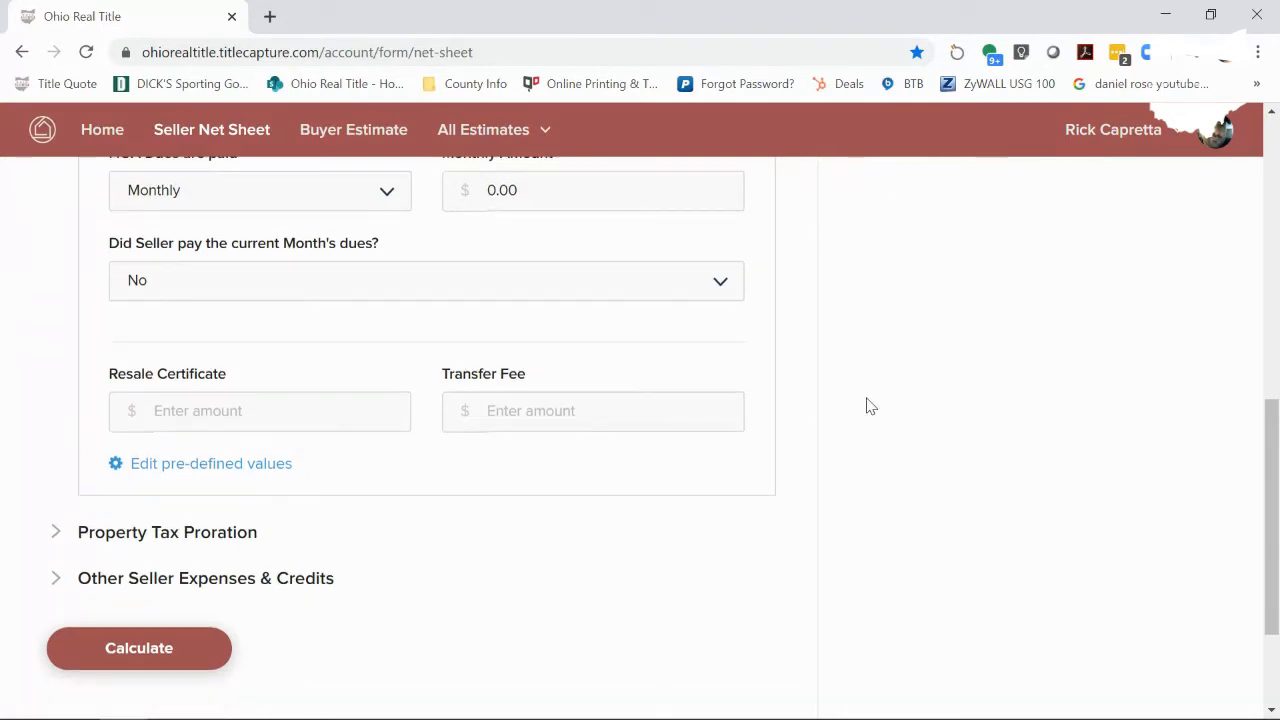
scroll(868, 405, down, 3)
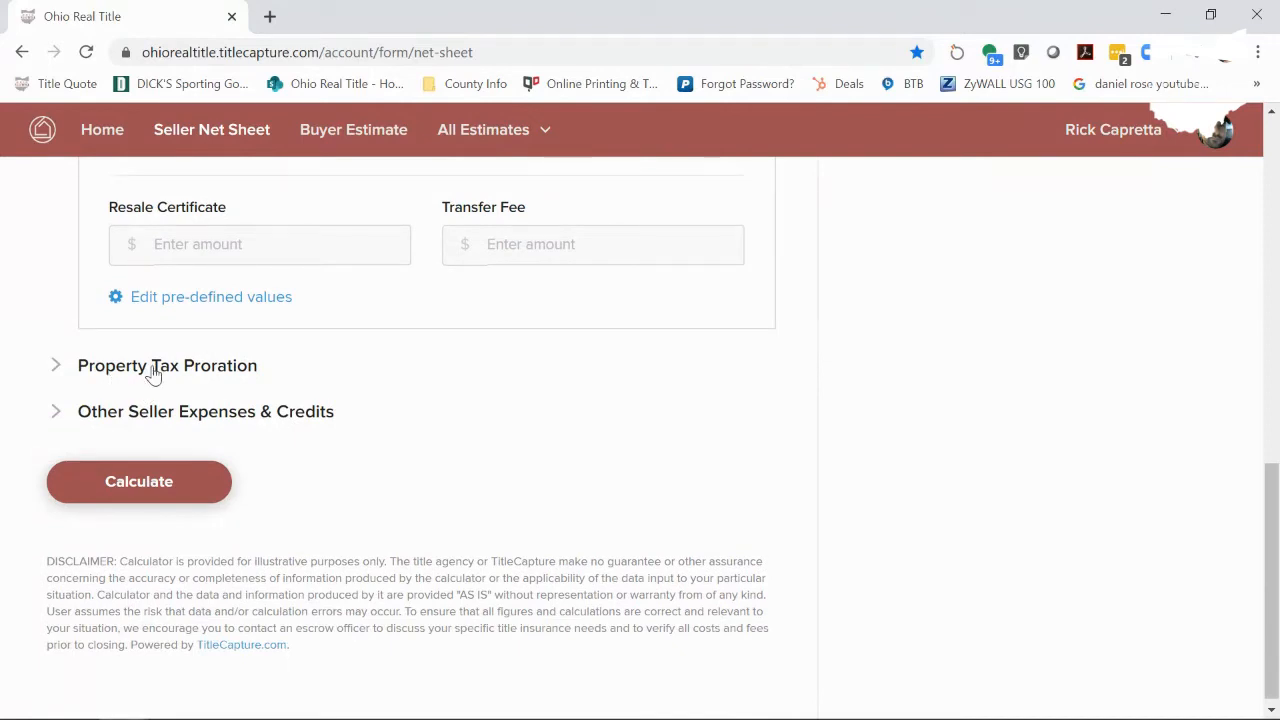
- Expand Property Tax Proration and bring the Cuyahoga County MyPlace browser window into view
click(152, 368)
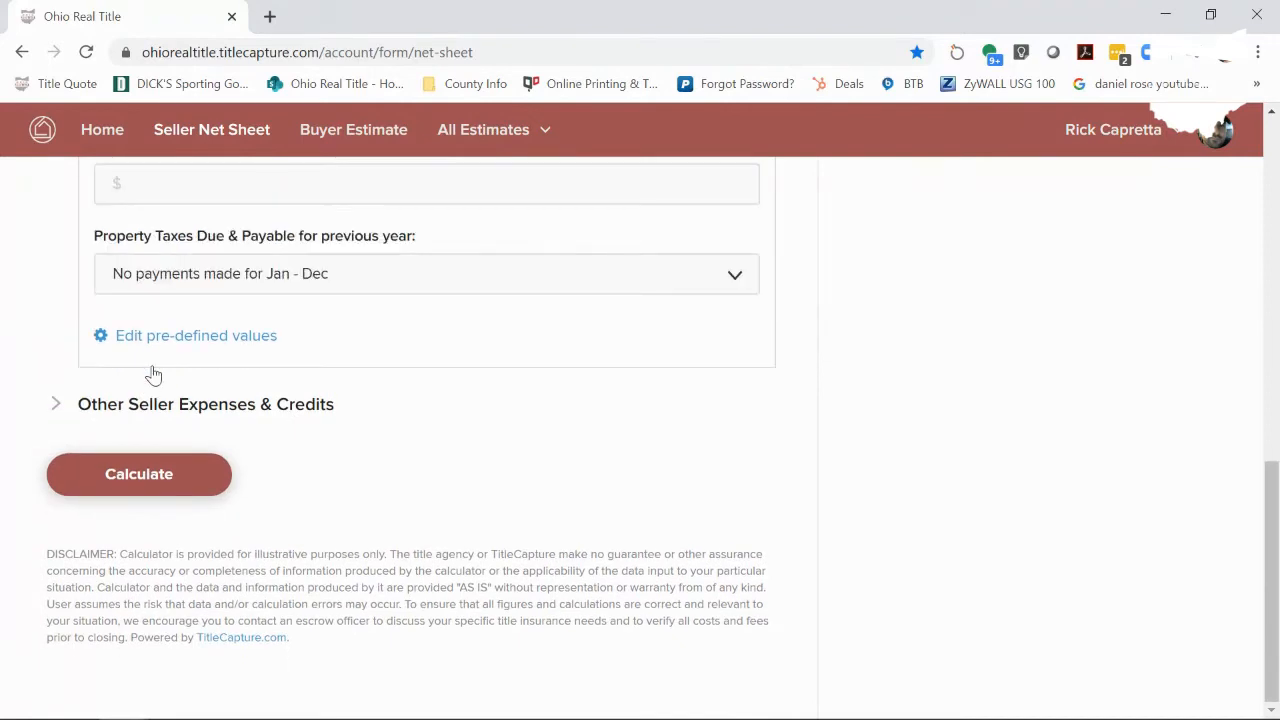
drag(1272, 484, 1273, 405)
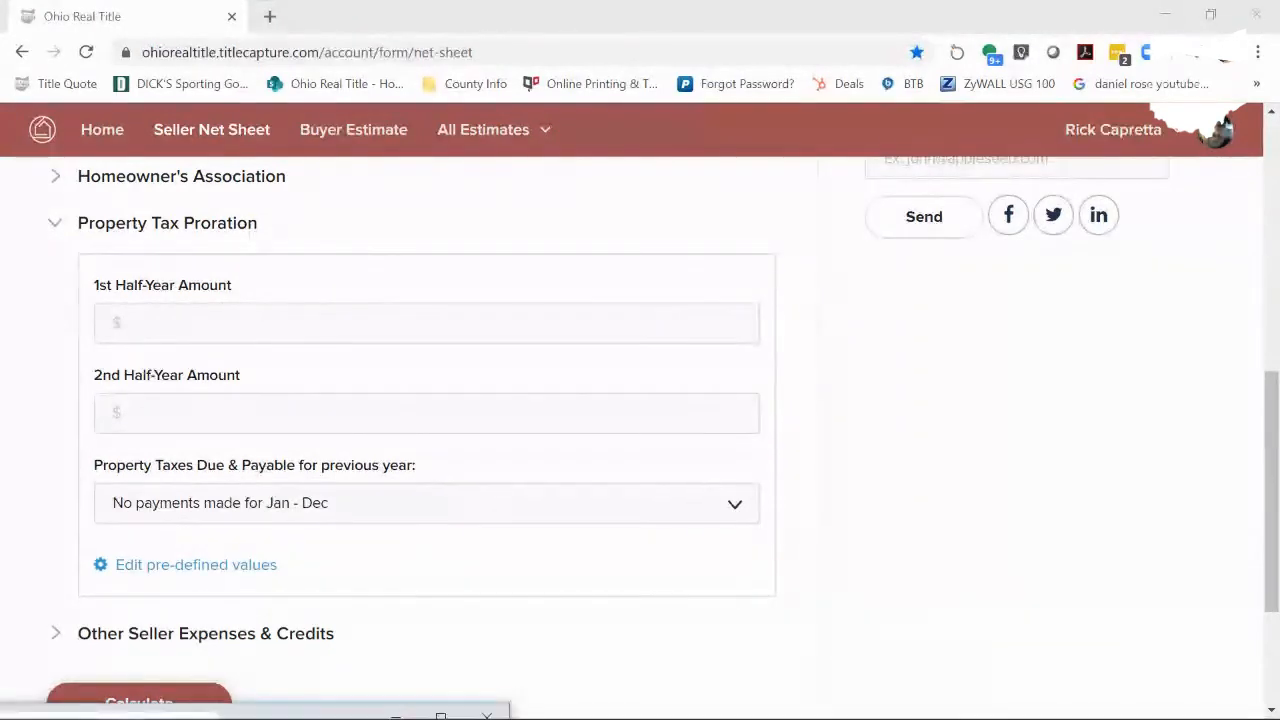
drag(313, 718, 759, 34)
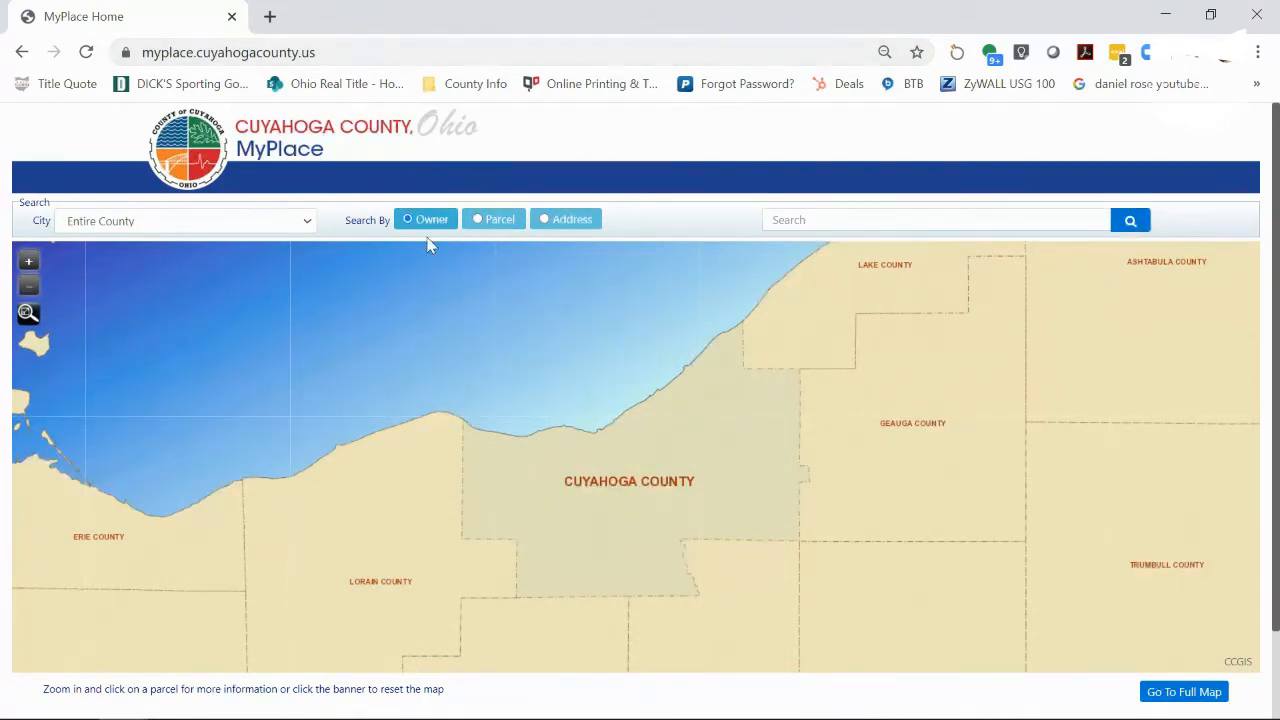
- Search MyPlace by the property's street address and open the matching parcel's property data
click(555, 229)
click(765, 212)
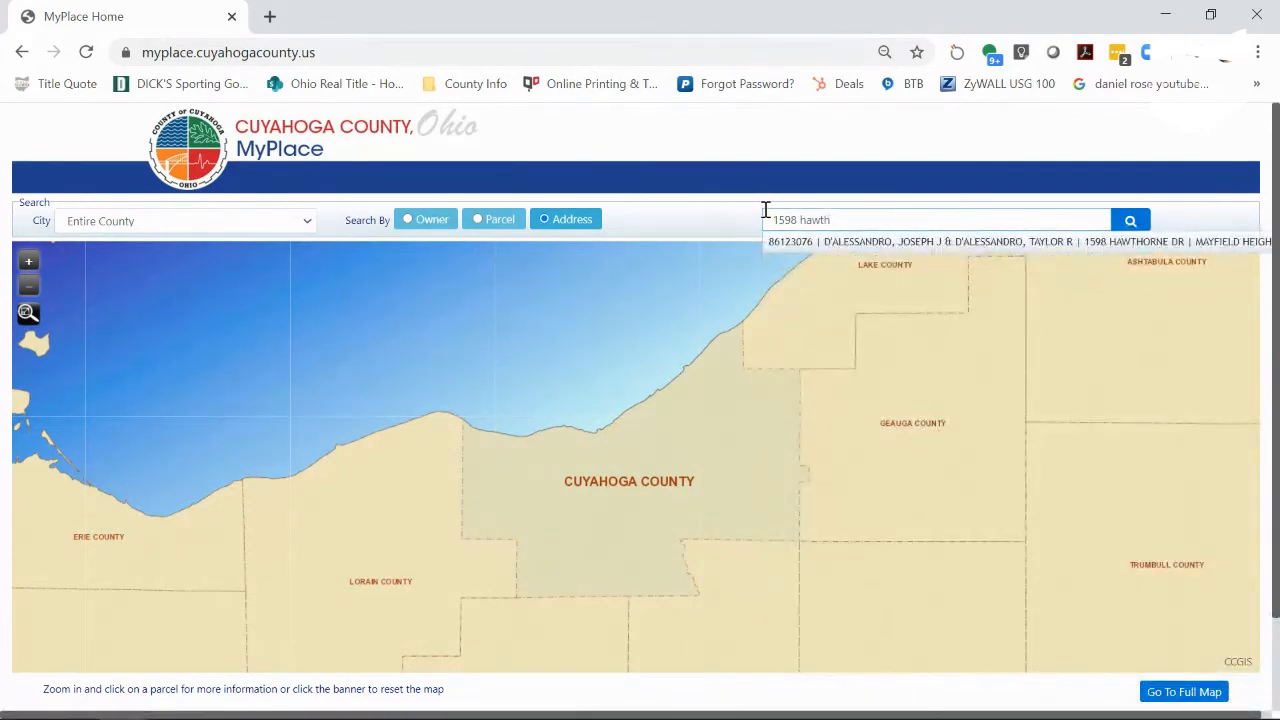
click(803, 247)
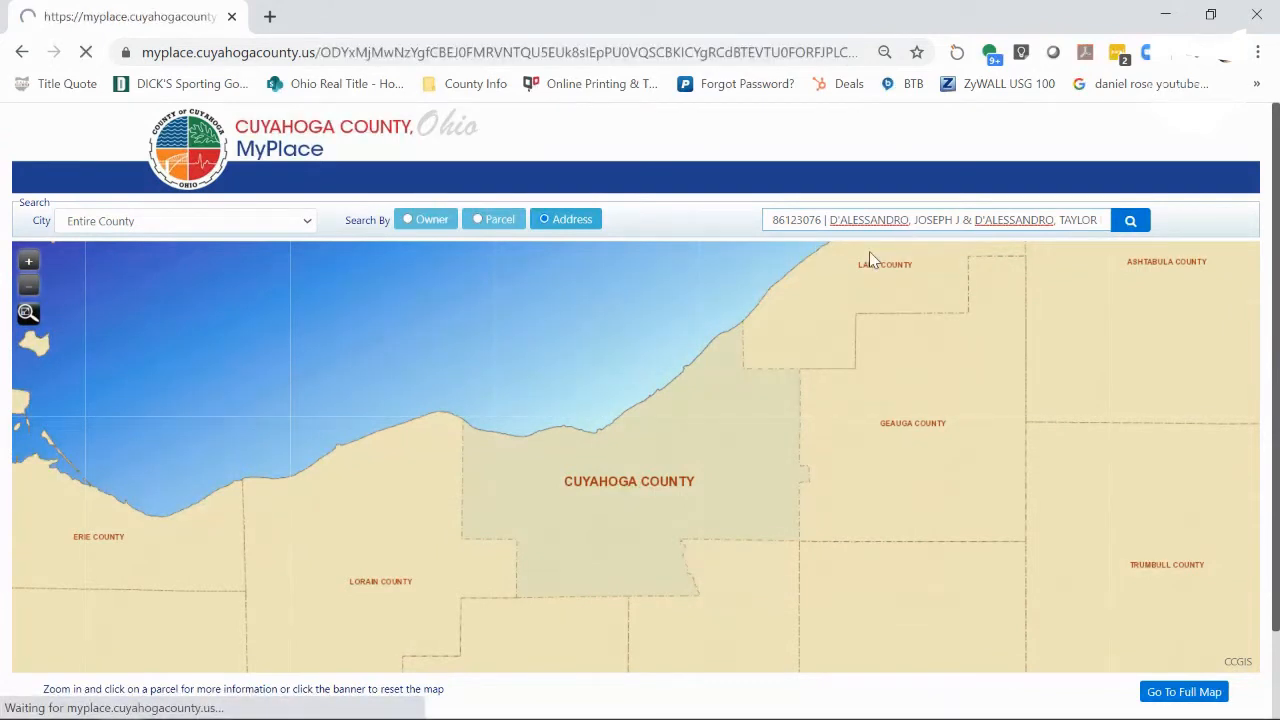
click(1124, 226)
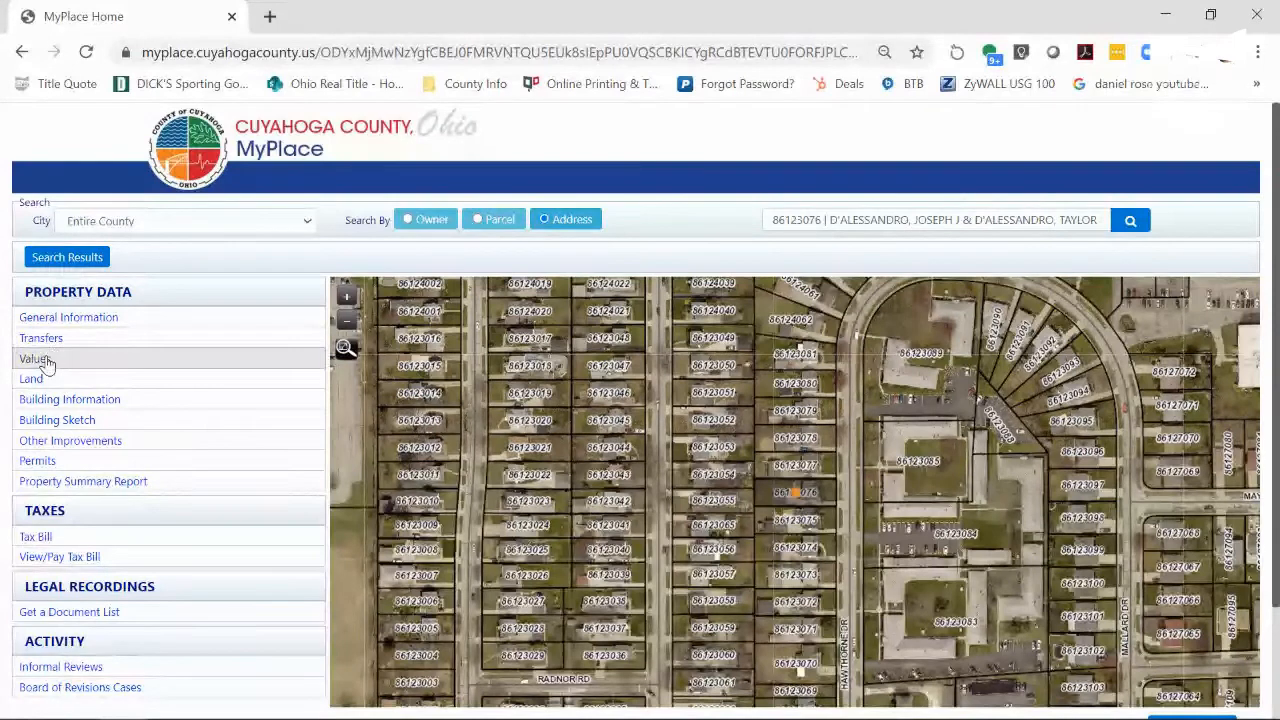
- Open the parcel's Tax Bill and scroll to the $1,395.76 half-year net taxes detail
click(37, 538)
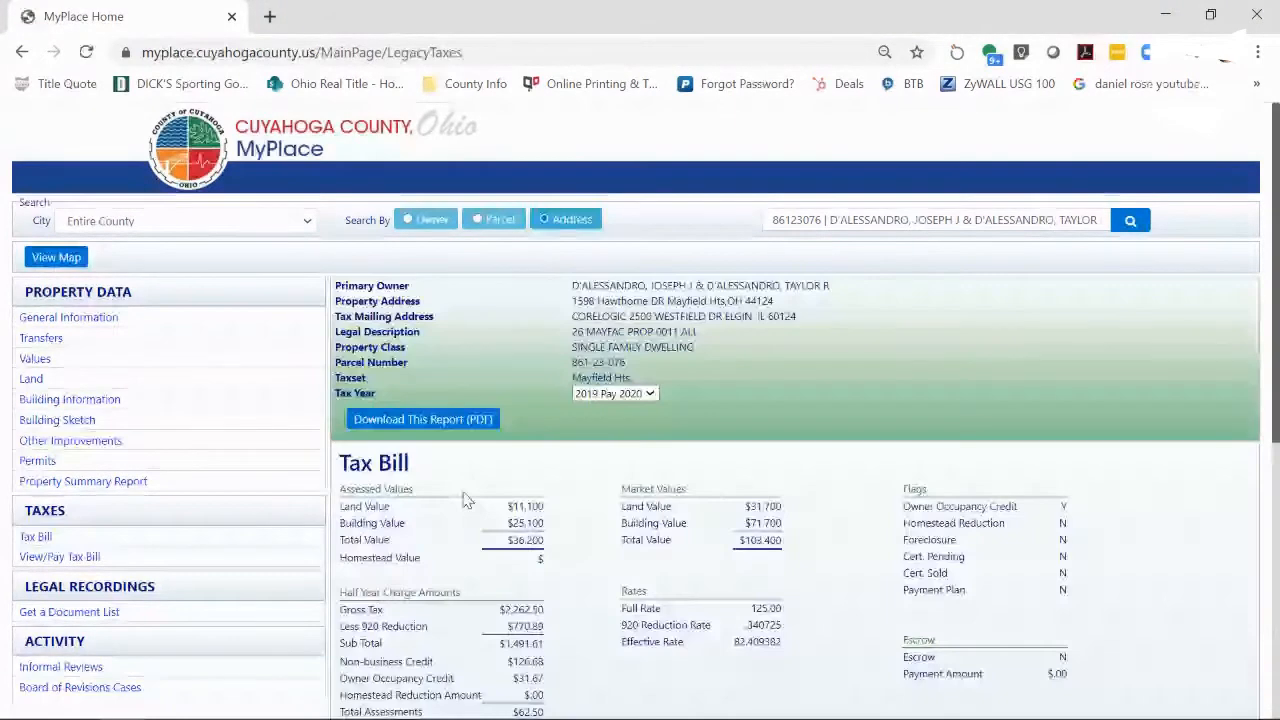
drag(1276, 347, 1278, 443)
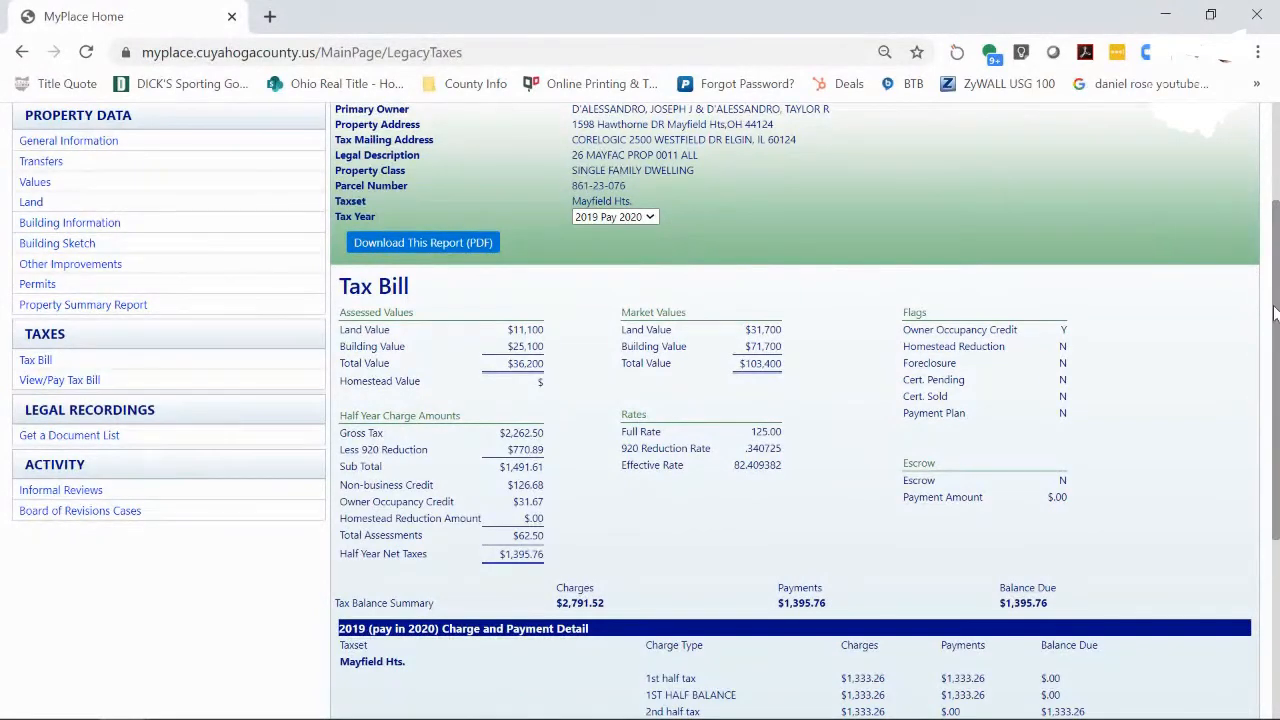
drag(1277, 320, 1277, 341)
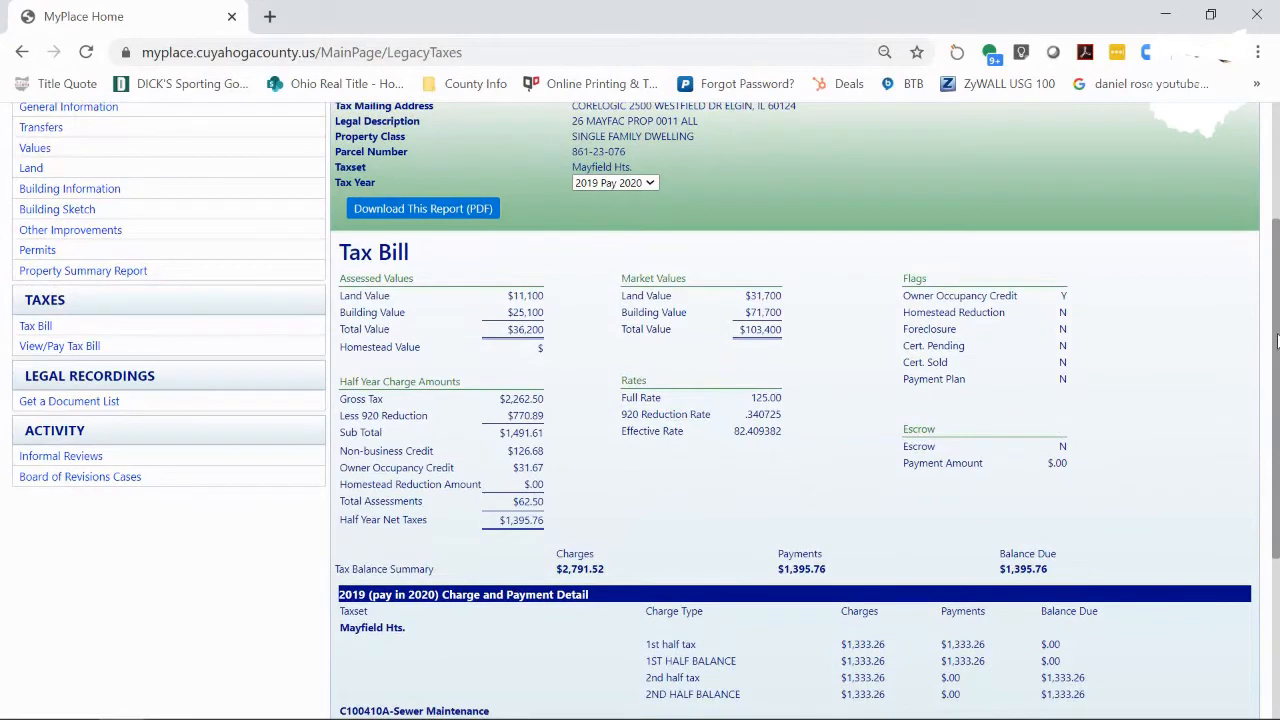
drag(1277, 341, 1277, 451)
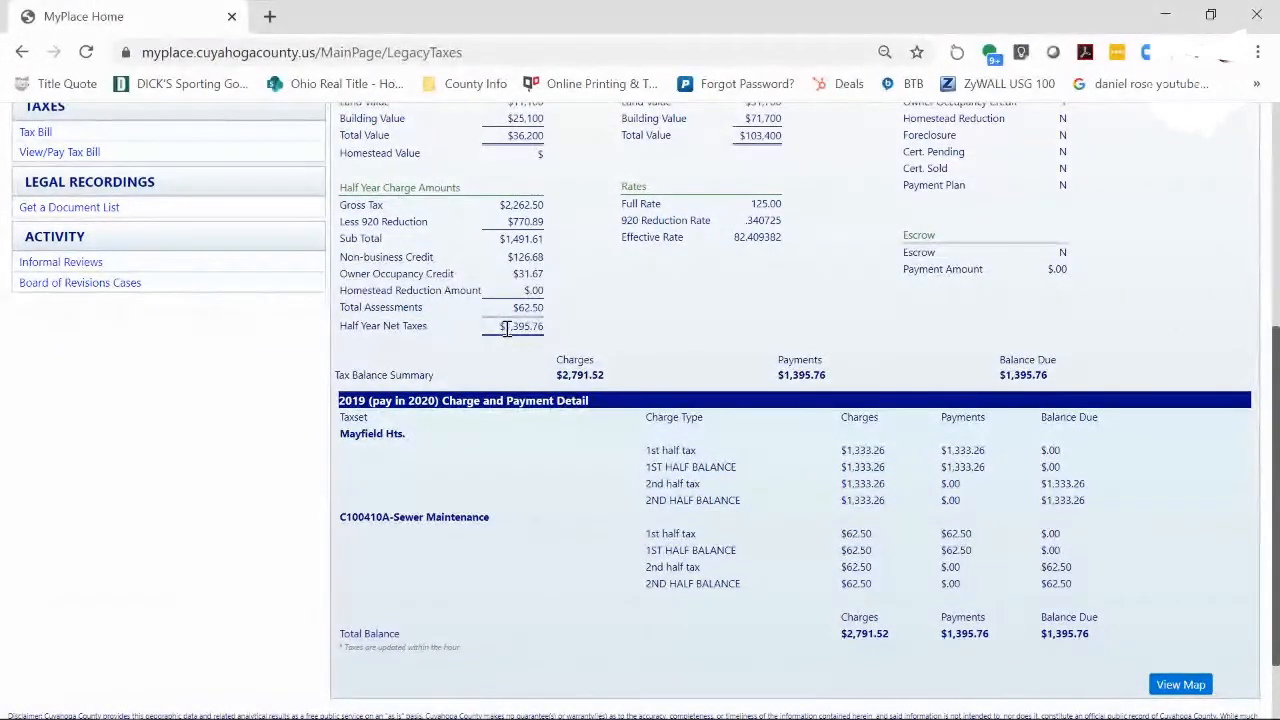
- Select the $1,395.76 Half Year Net Taxes amount on the tax bill
click(1172, 18)
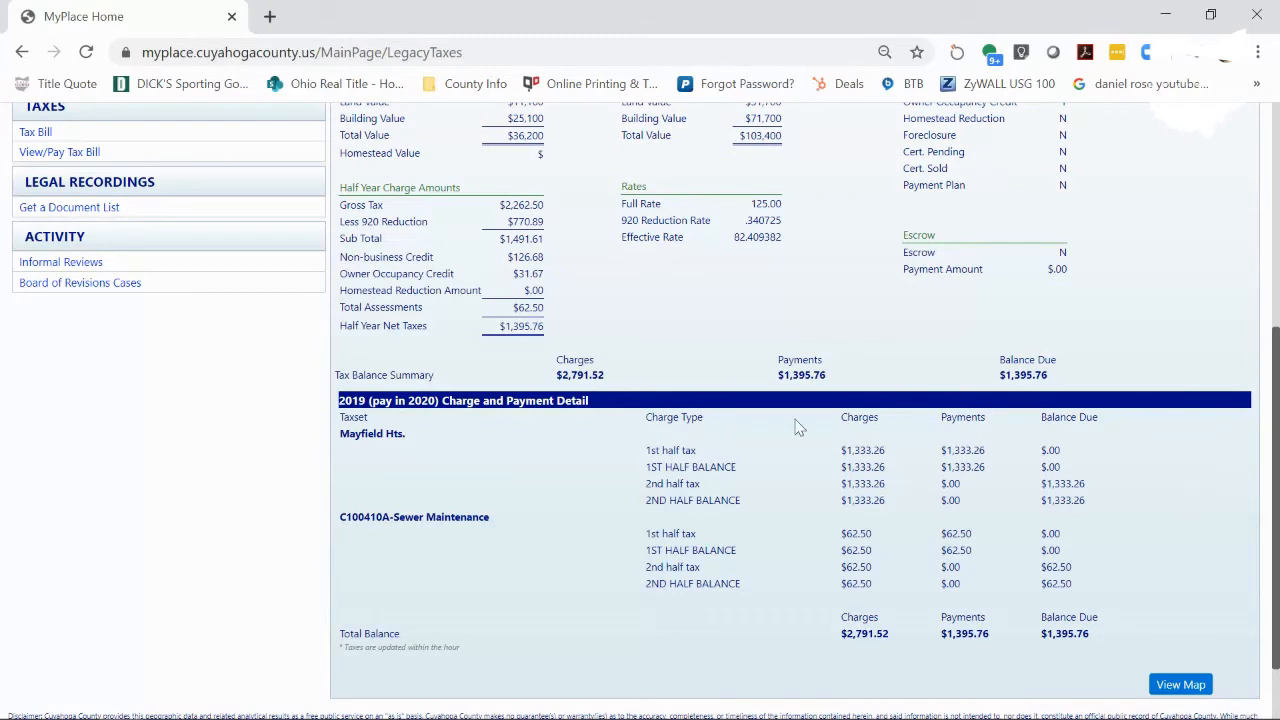
triple_click(509, 328)
key(ctrl+c)
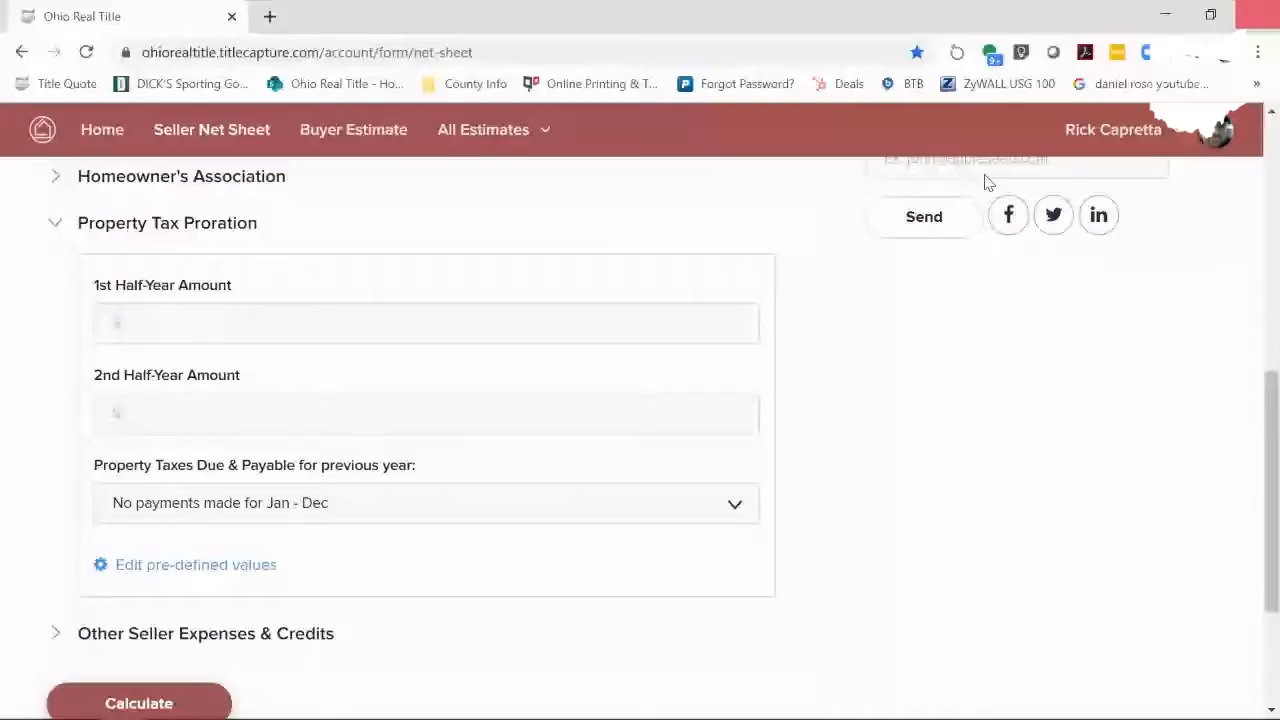
- Enter 1,395.76 as both the 1st and 2nd Half-Year tax amounts
click(246, 317)
key(ctrl+v)
click(167, 408)
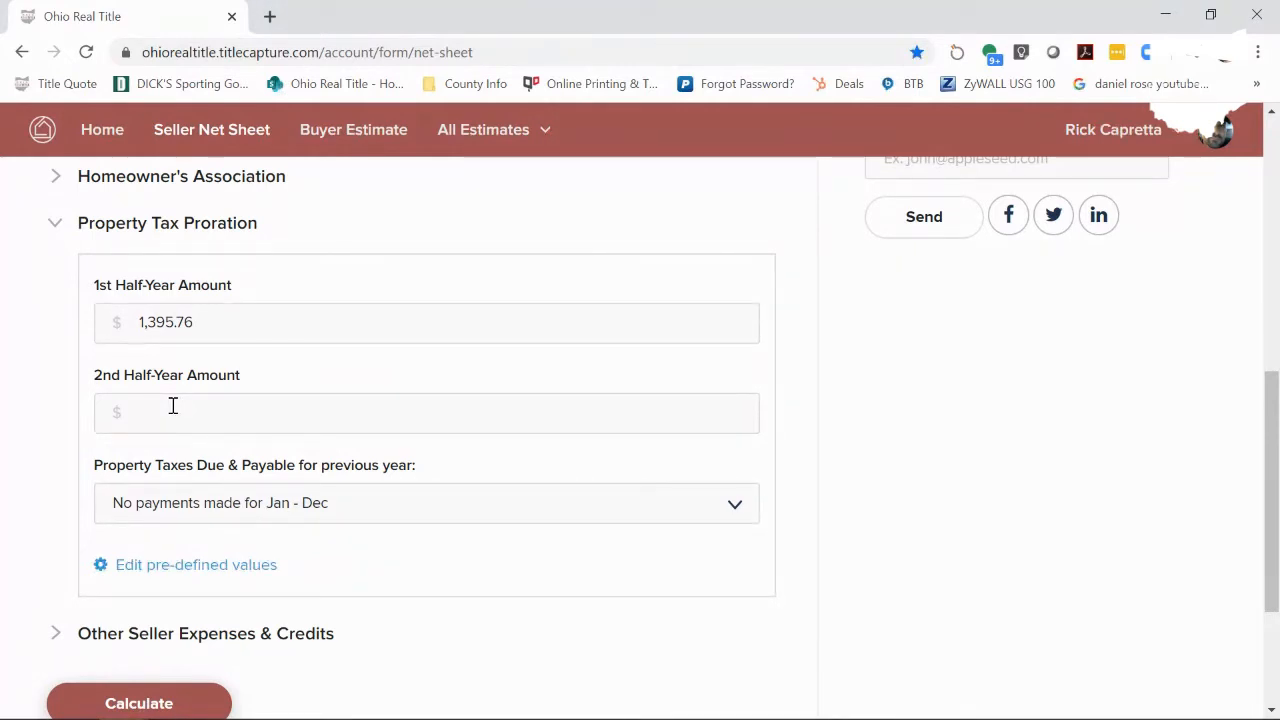
text(1395.00)
text(7)
text(6)
double_click(143, 323)
key(BackSpace)
text(1,395.76)
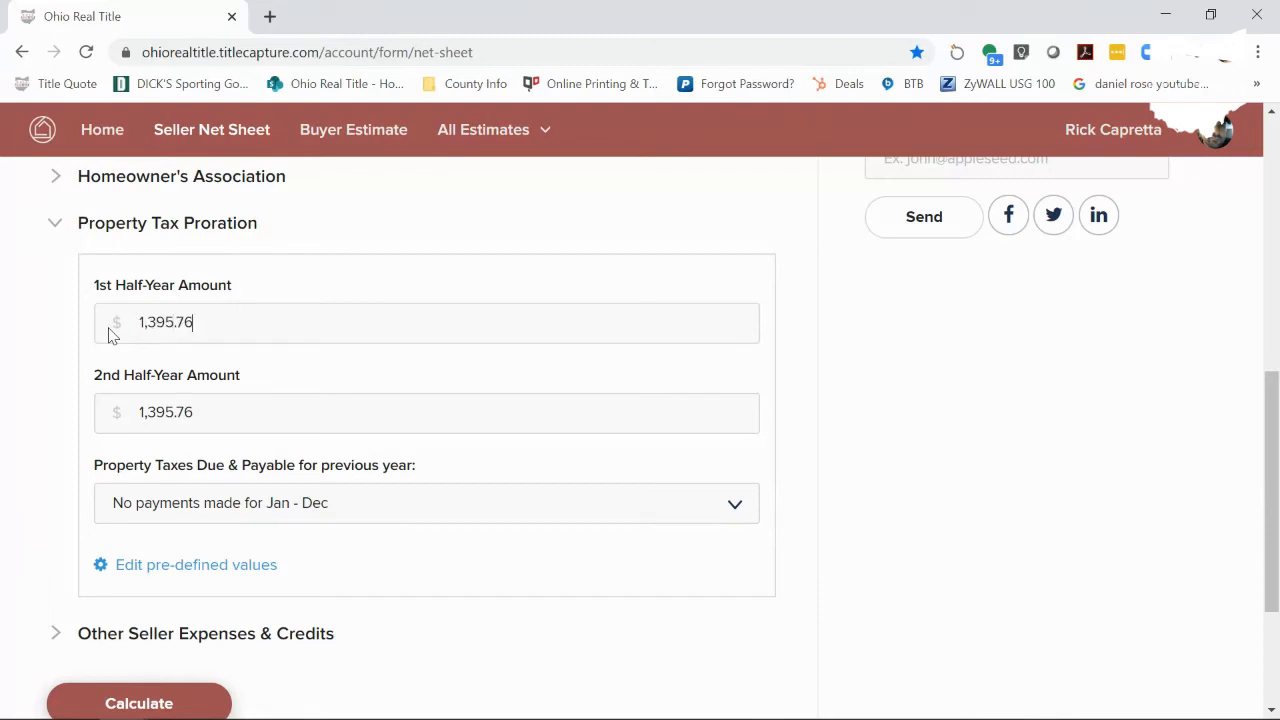
- Set prior-year tax payments to 'First half has been paid already'
click(247, 513)
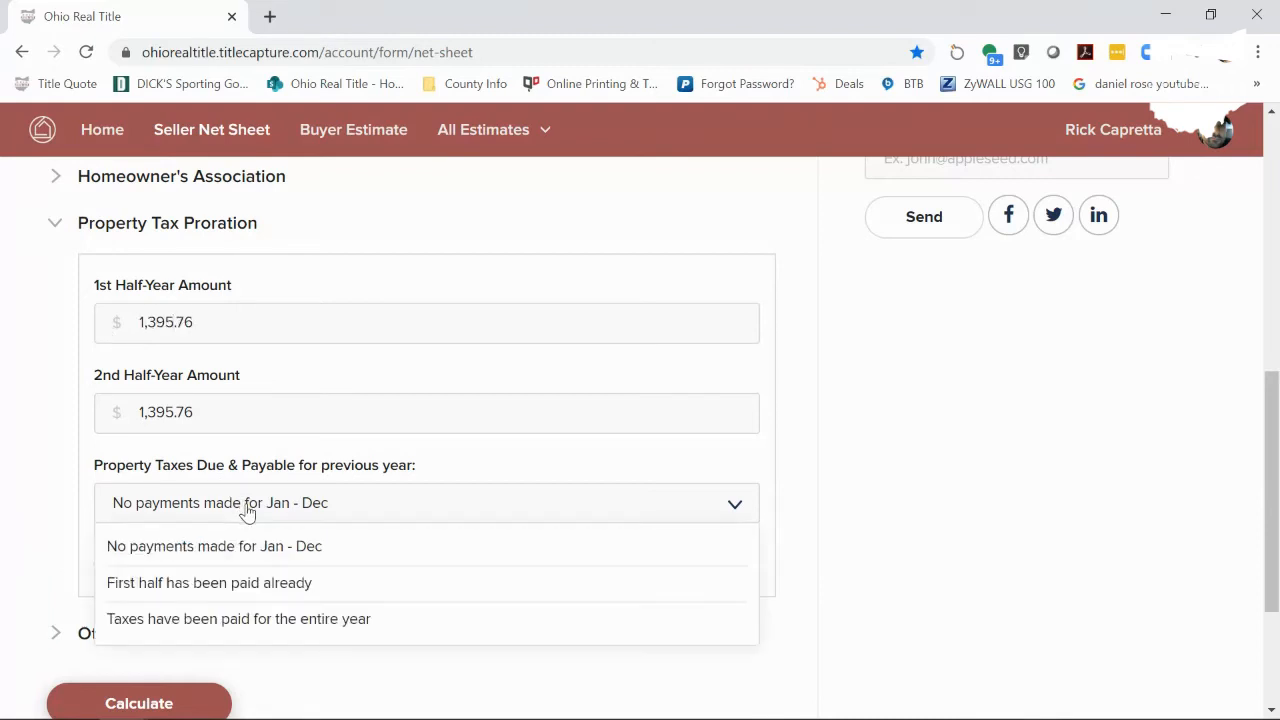
click(261, 590)
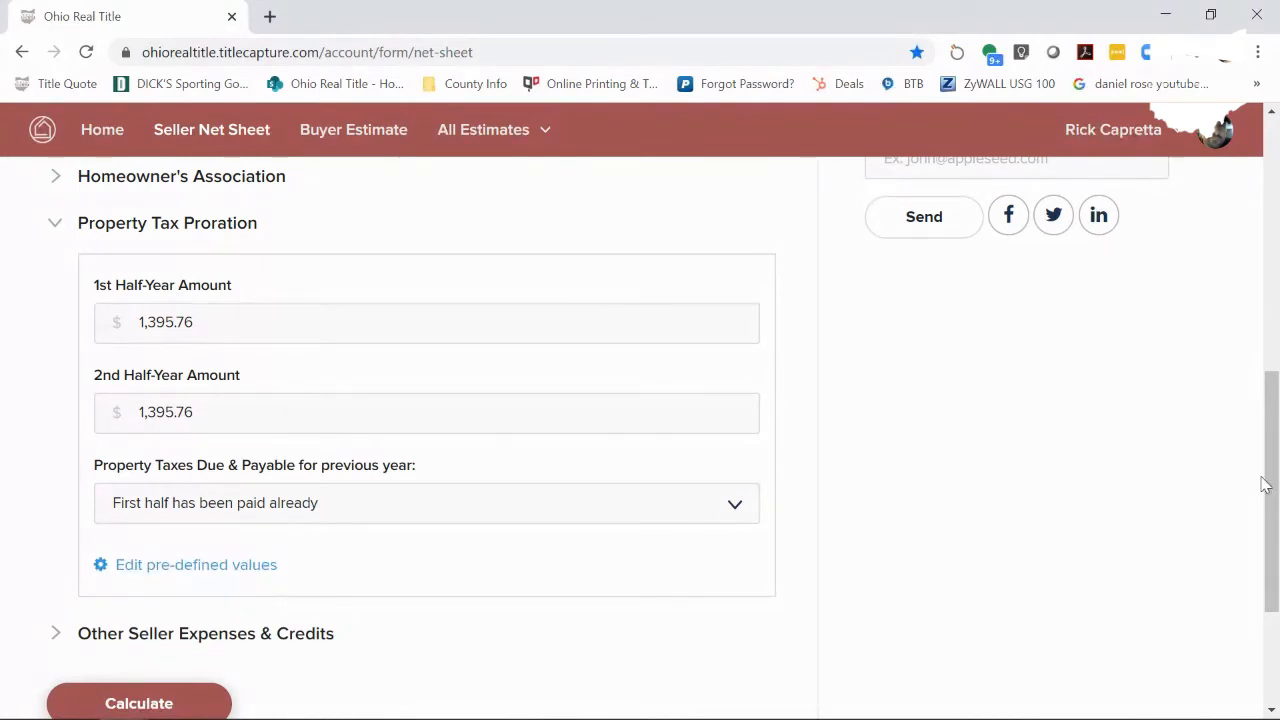
drag(1273, 485, 1277, 548)
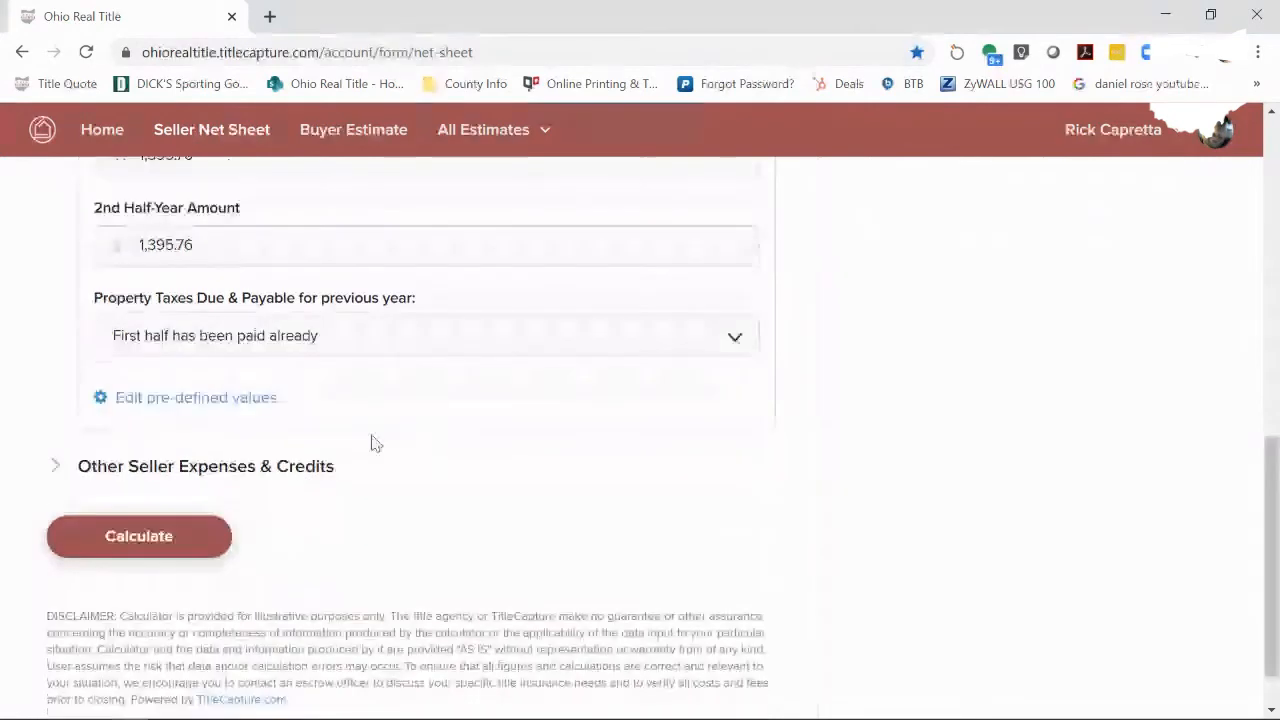
- Under Other Seller Expenses & Credits, add a Home Warranty expense of 425
click(362, 457)
click(322, 330)
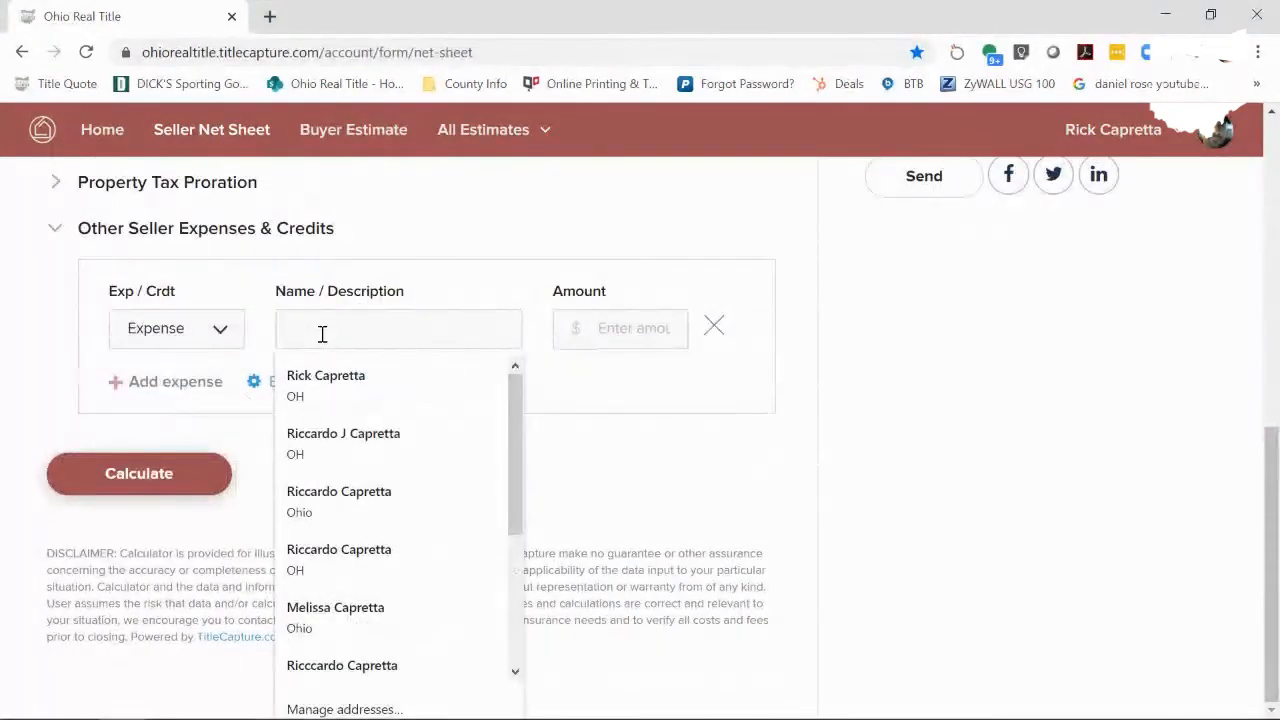
text(Home Wa)
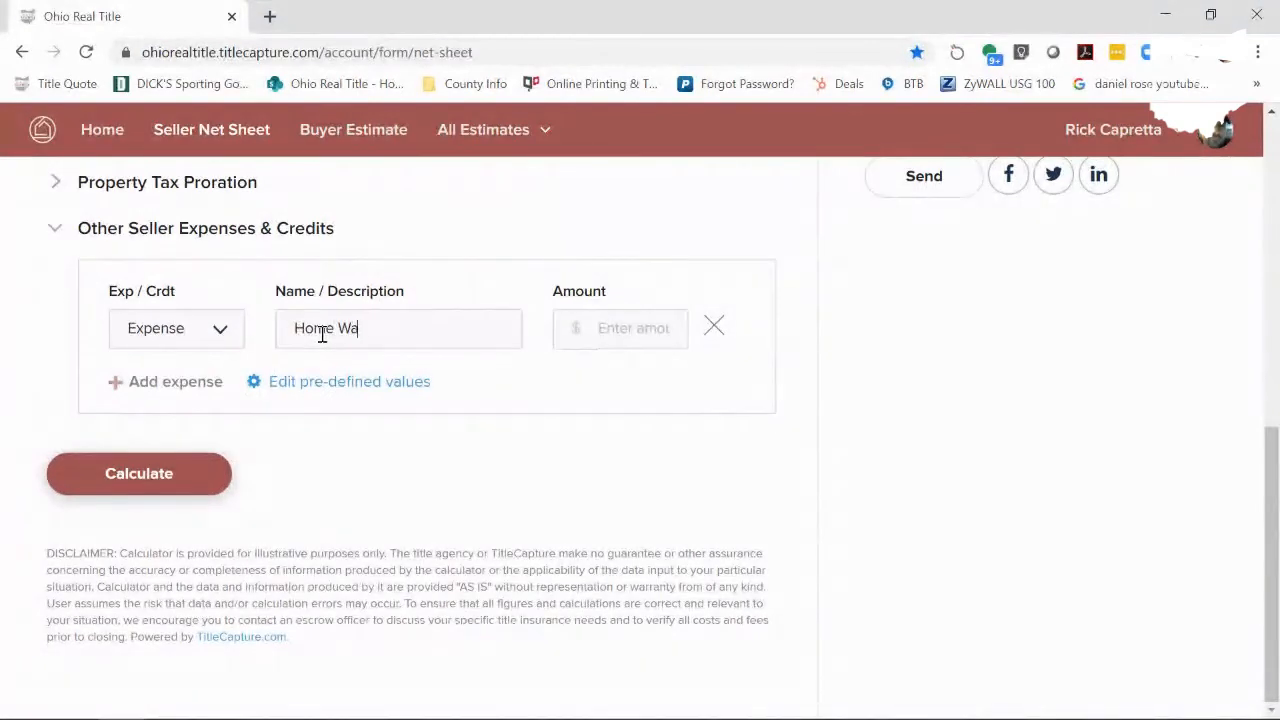
text(rranty)
key(Tab)
text(425)
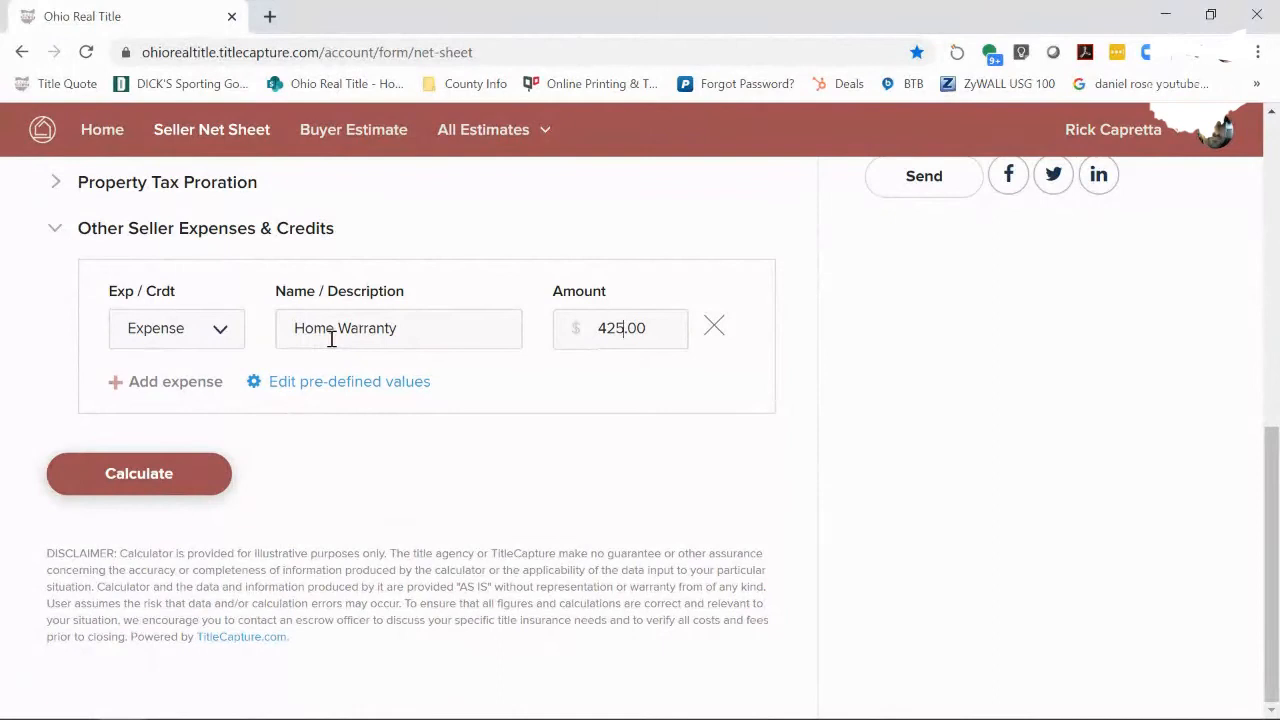
- Add a second expense row for Seller Concessions of 3000
click(135, 384)
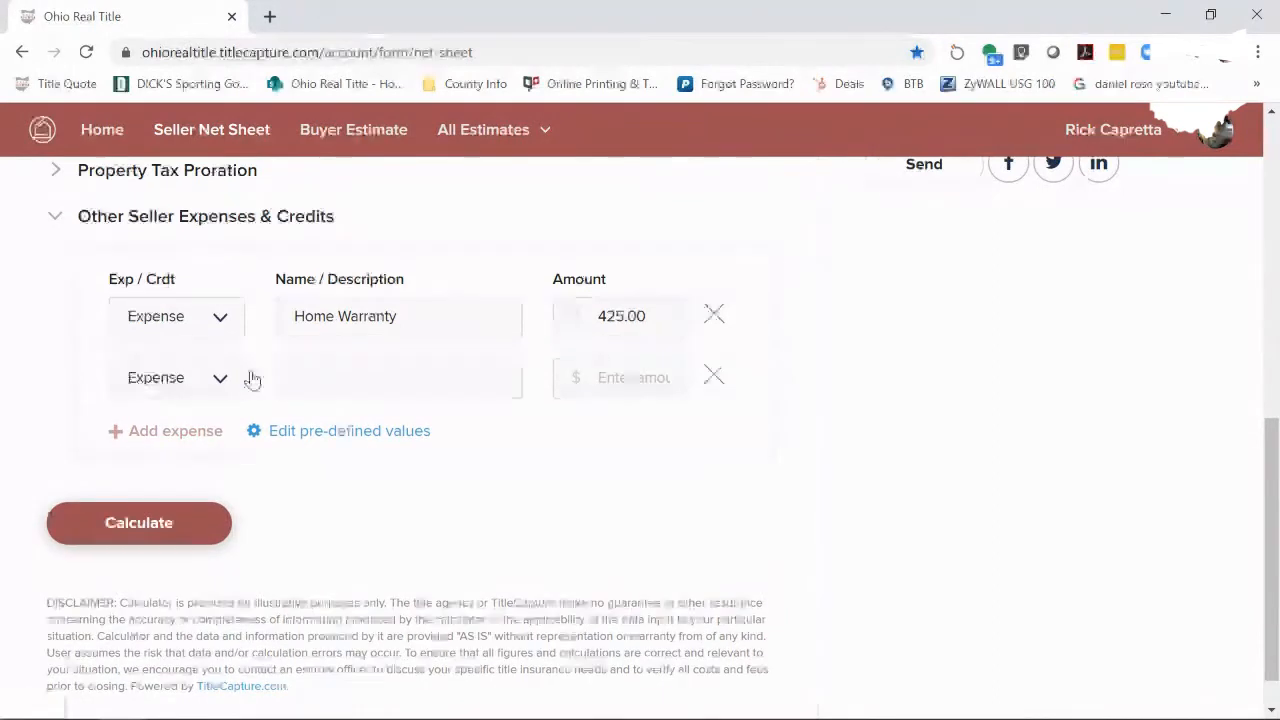
click(320, 396)
text(Awkkwe)
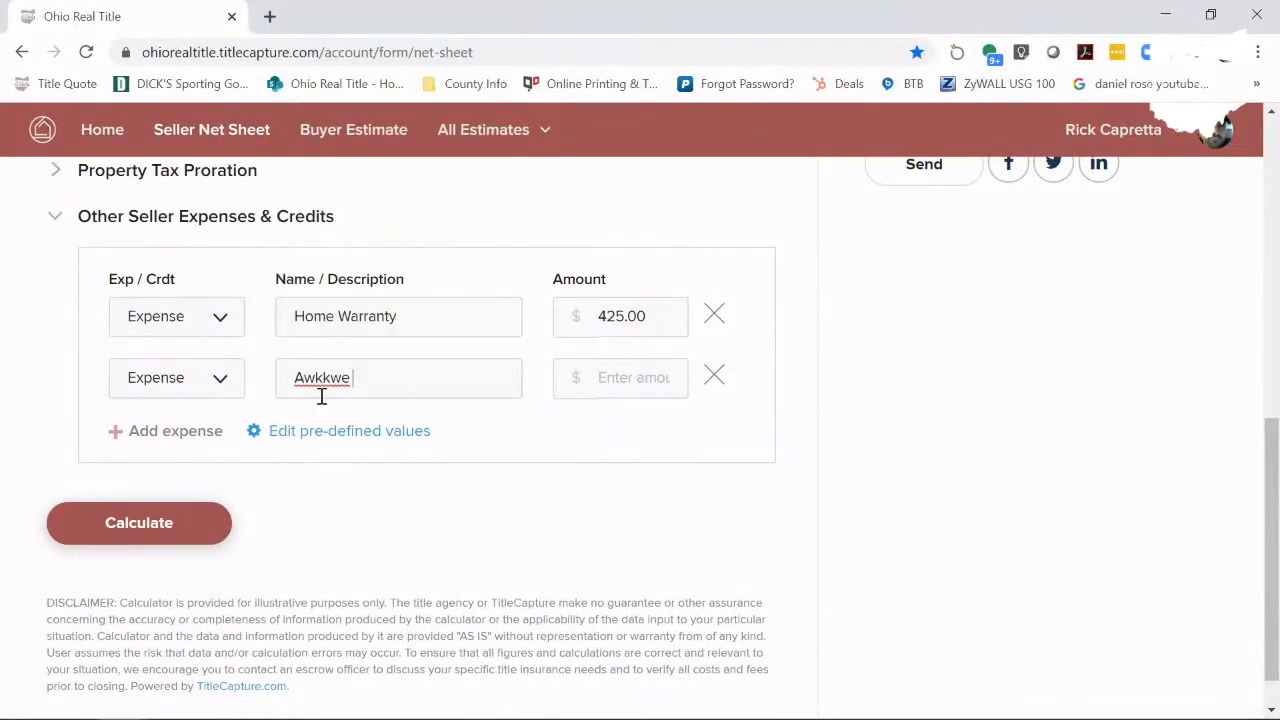
text( +)
key(BackSpace)
key(BackSpace)
key(BackSpace)
key(BackSpace)
key(BackSpace)
key(BackSpace)
key(BackSpace)
key(BackSpace)
text(Seller Concession3000)
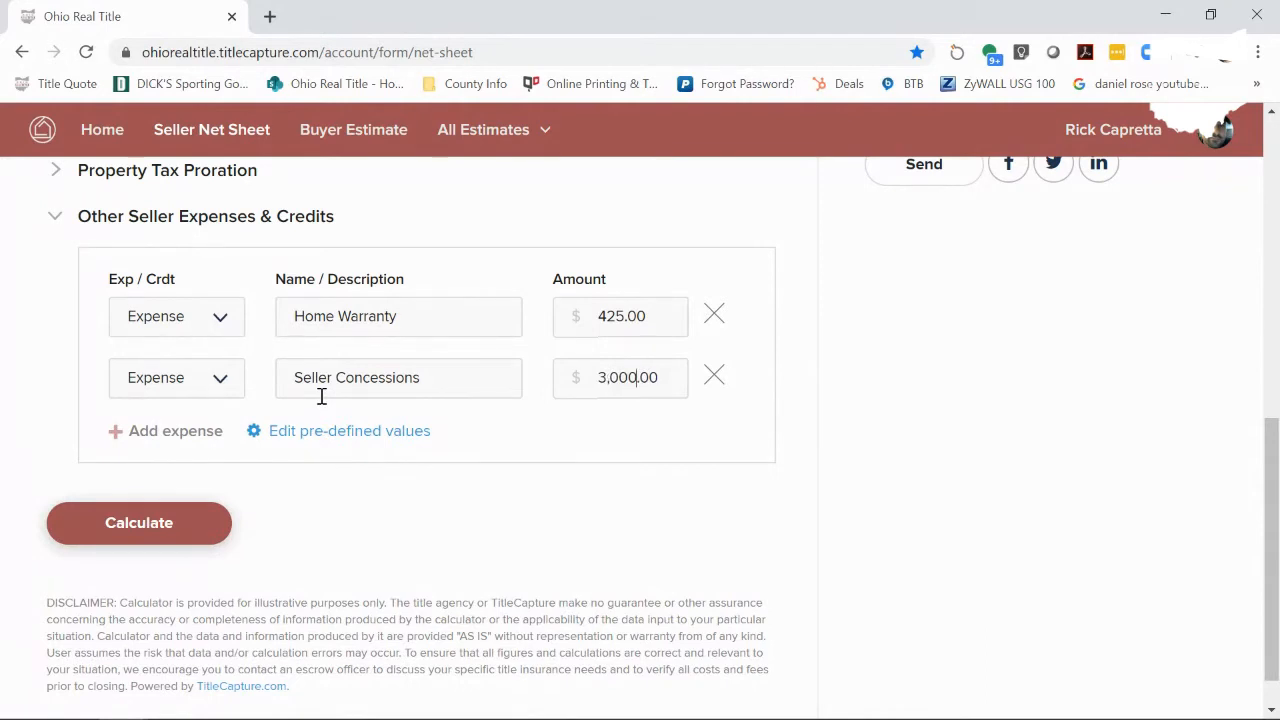
click(176, 536)
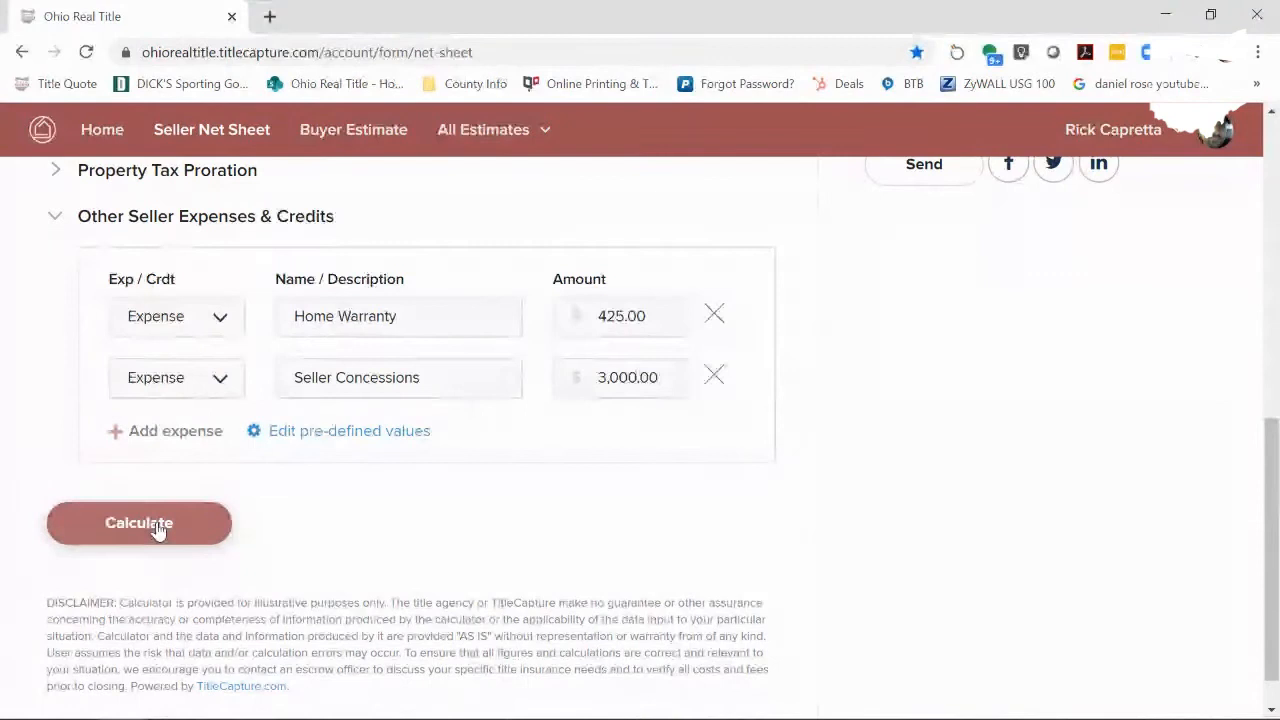
- Calculate the net sheet and review the $30,671.02 seller nets on the $150,000.00 sale
click(162, 530)
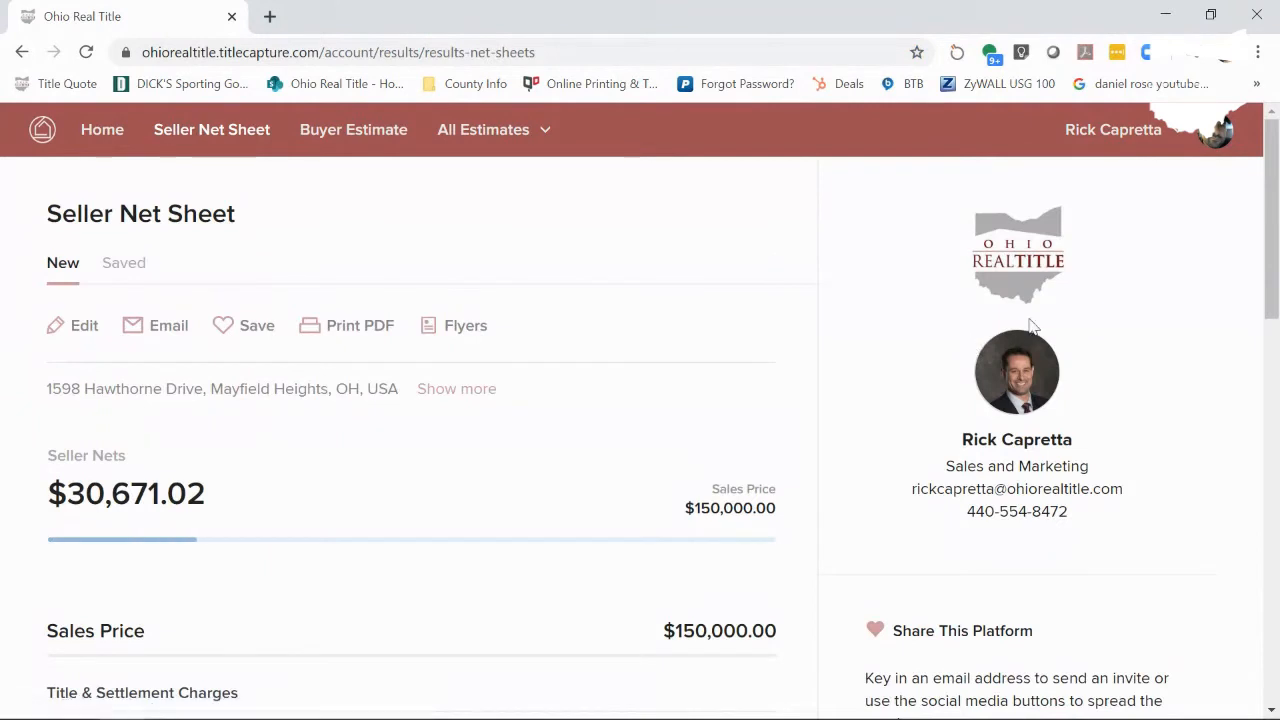
drag(1274, 232, 1277, 310)
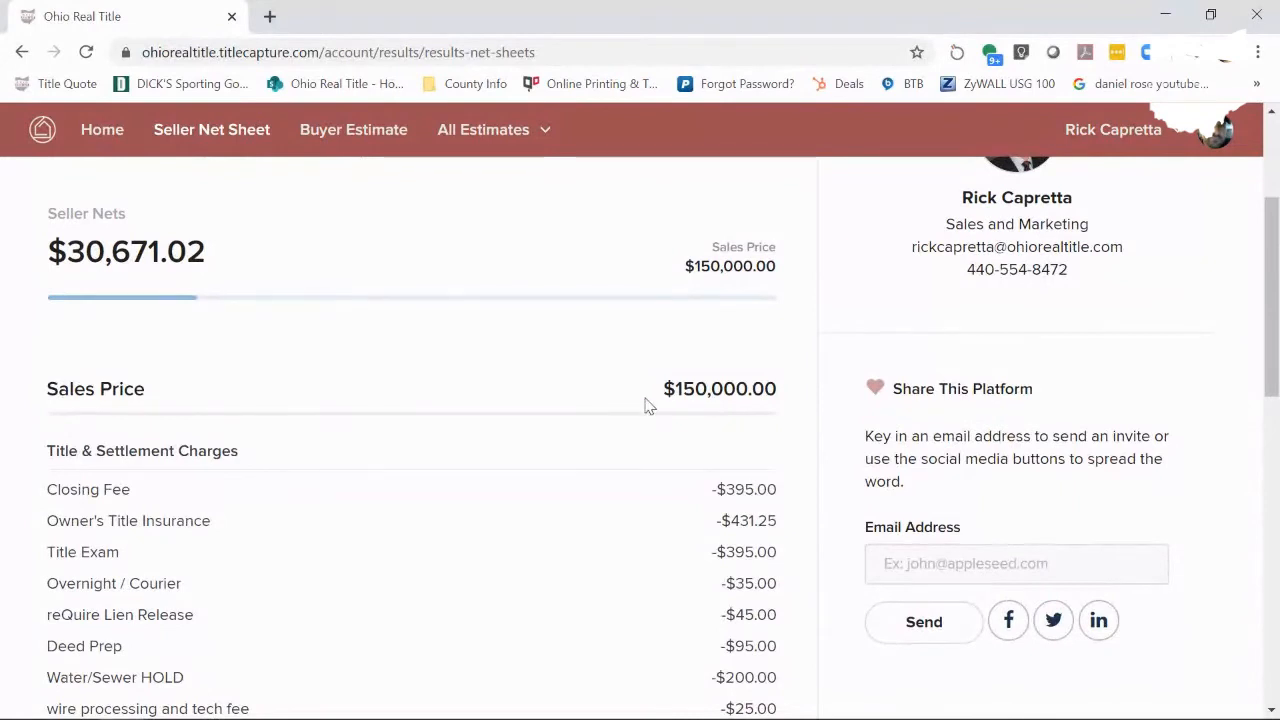
drag(1274, 309, 1274, 260)
drag(49, 288, 141, 295)
click(141, 334)
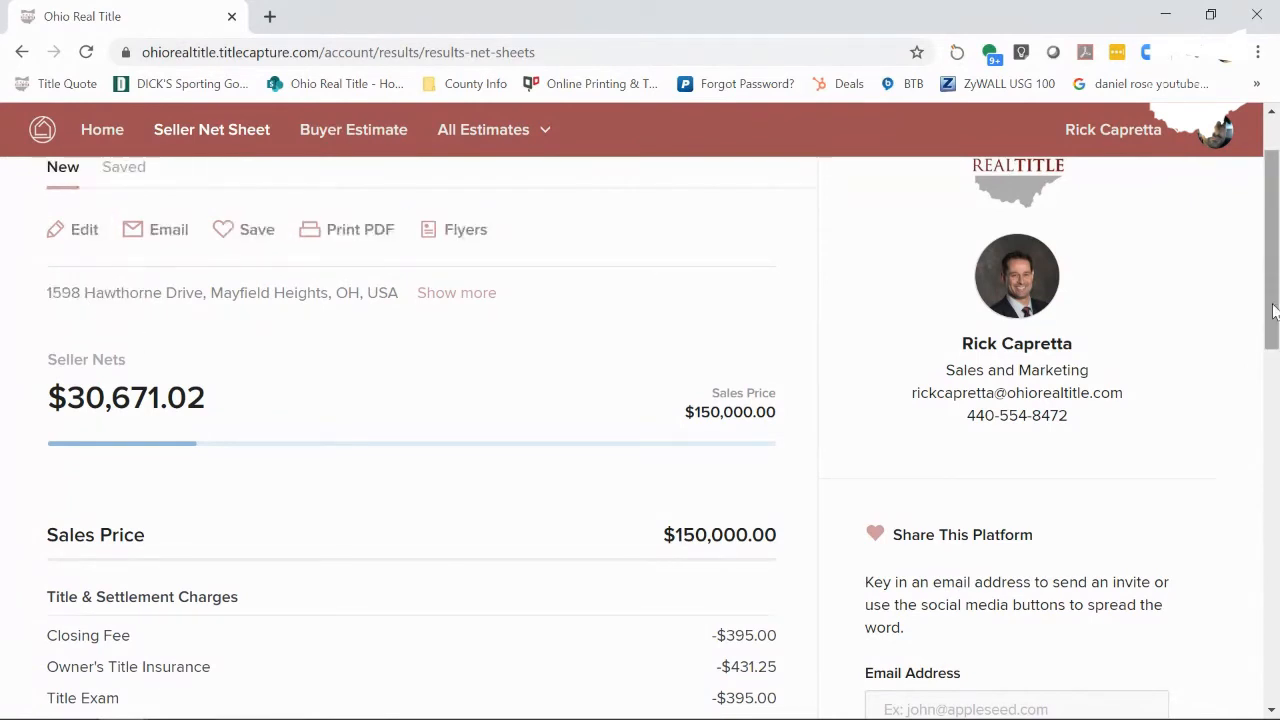
drag(1273, 312, 1274, 423)
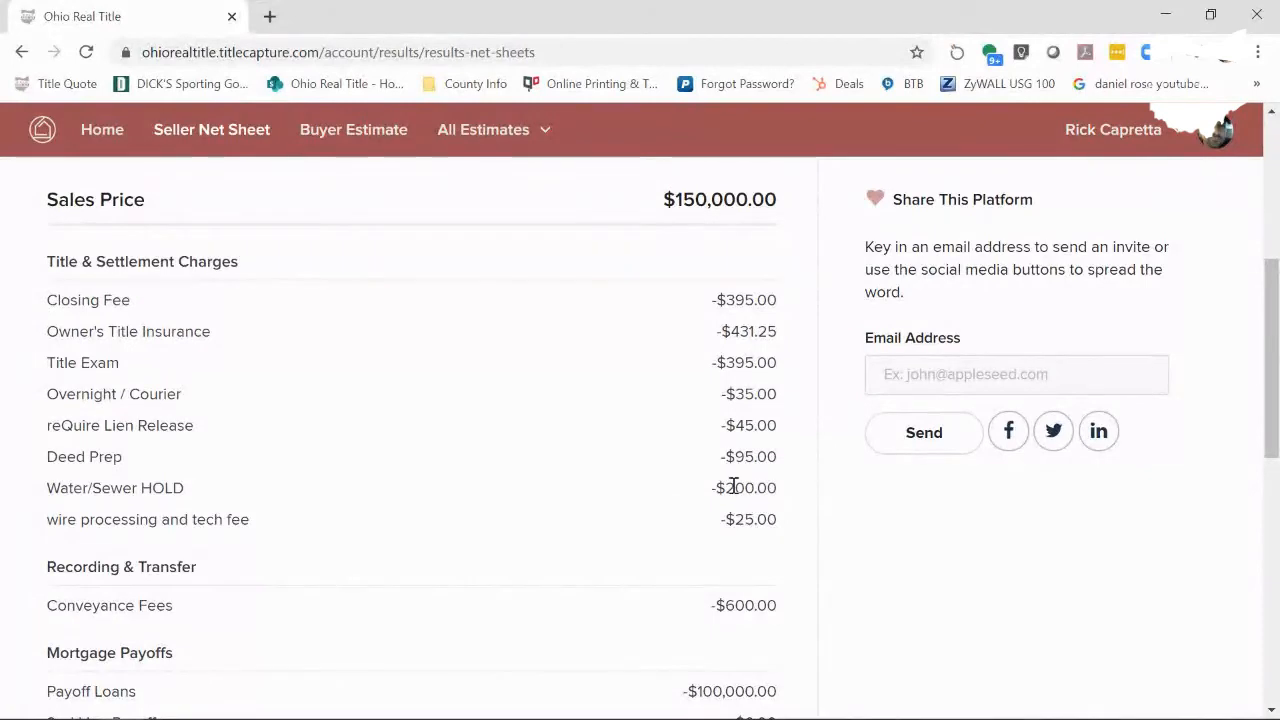
drag(738, 488, 777, 489)
click(771, 486)
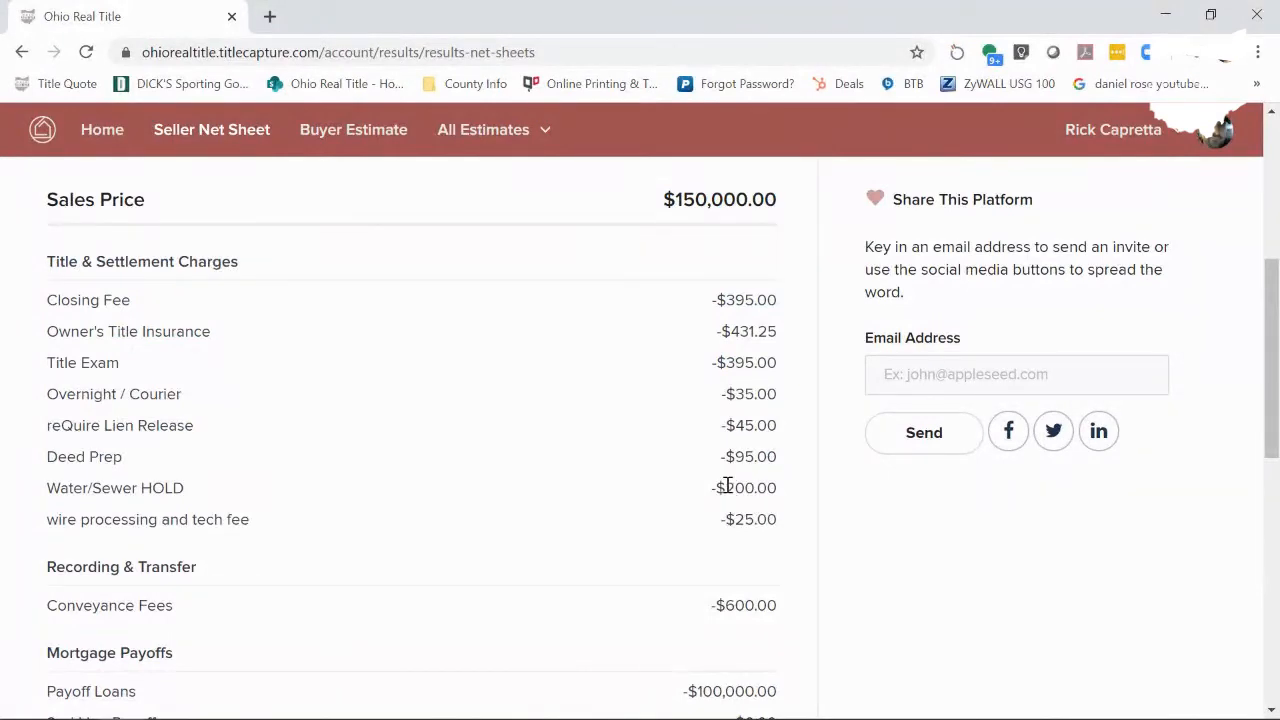
drag(1274, 364, 1273, 458)
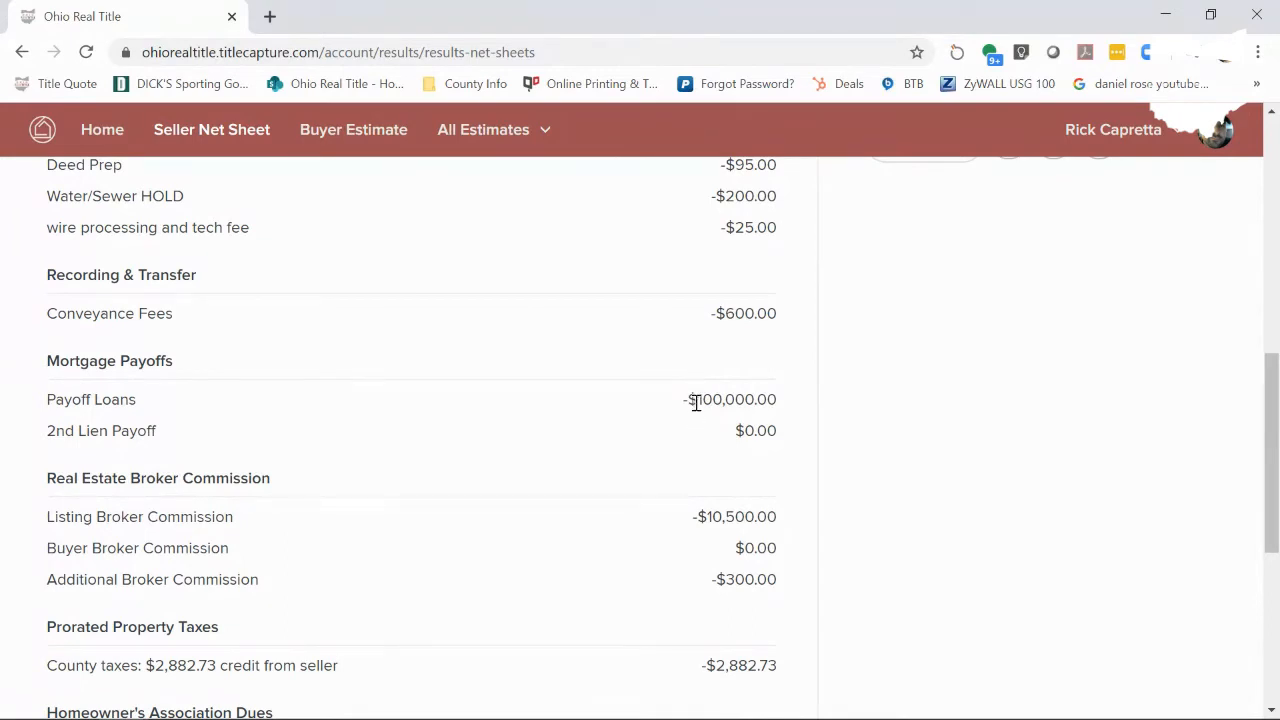
drag(1274, 409, 1274, 462)
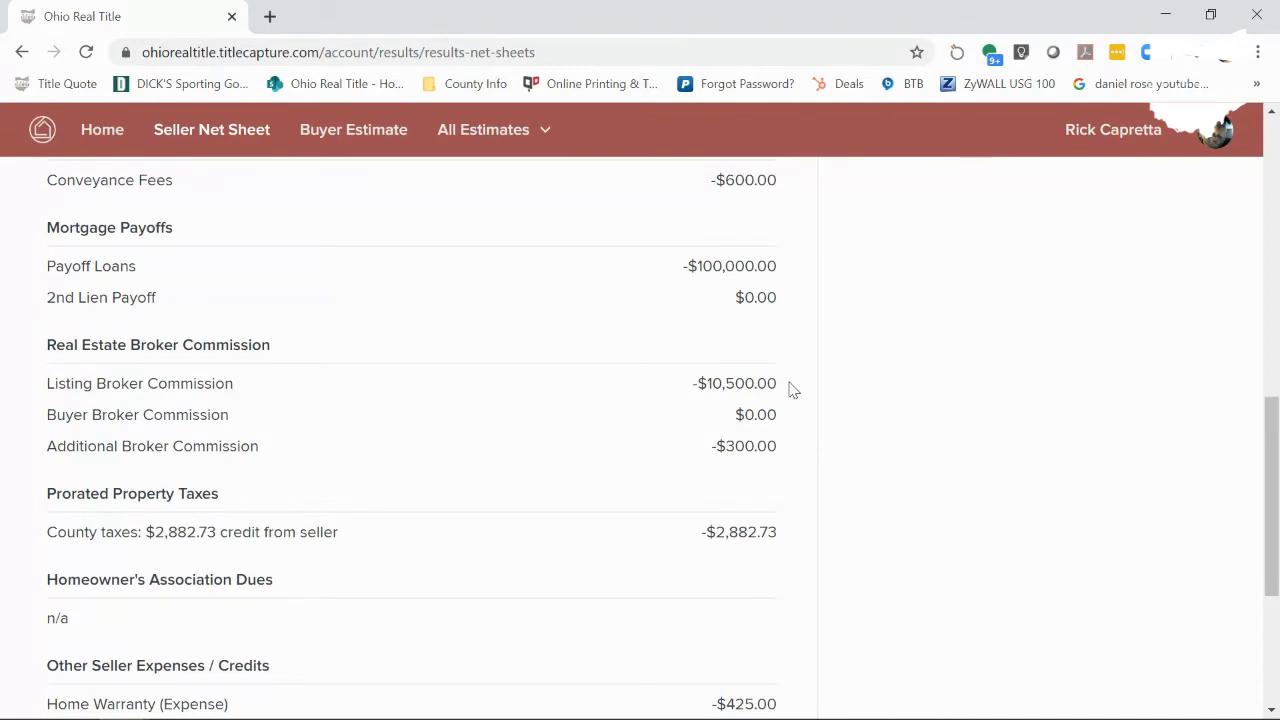
drag(727, 447, 769, 447)
drag(1276, 466, 1276, 524)
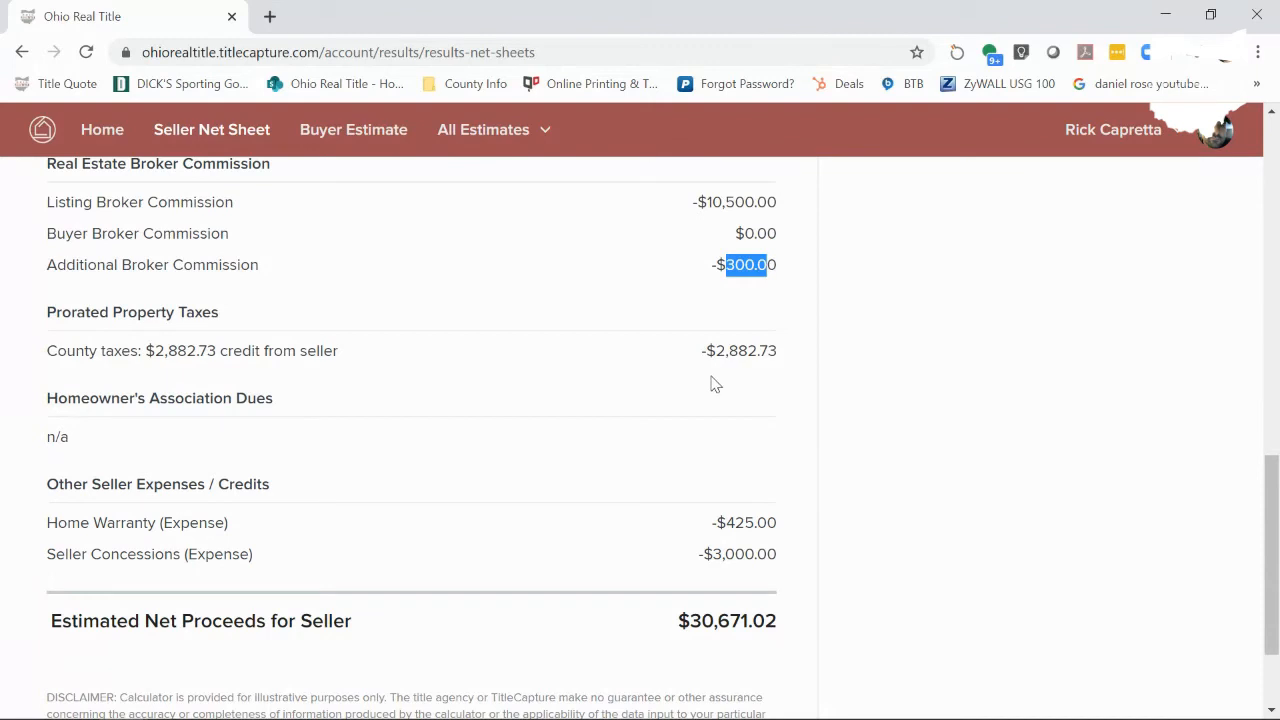
scroll(550, 466, down, 1)
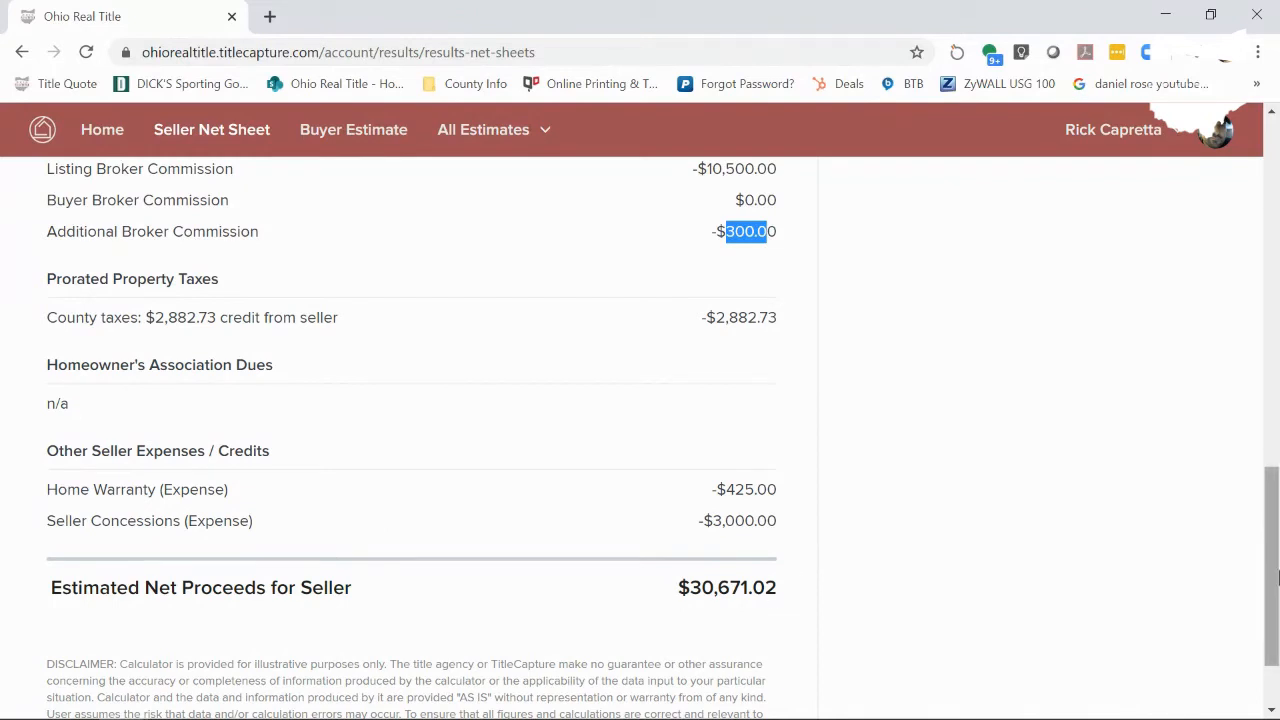
drag(693, 588, 786, 589)
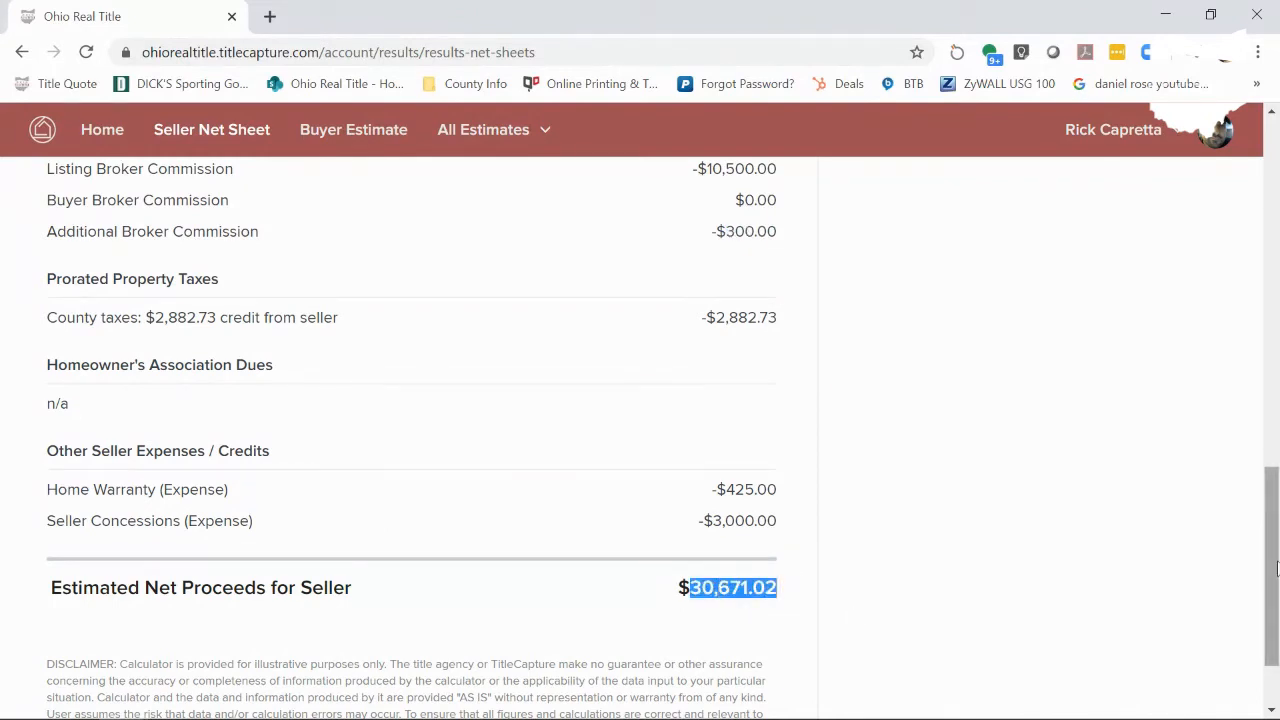
drag(1277, 569, 1274, 122)
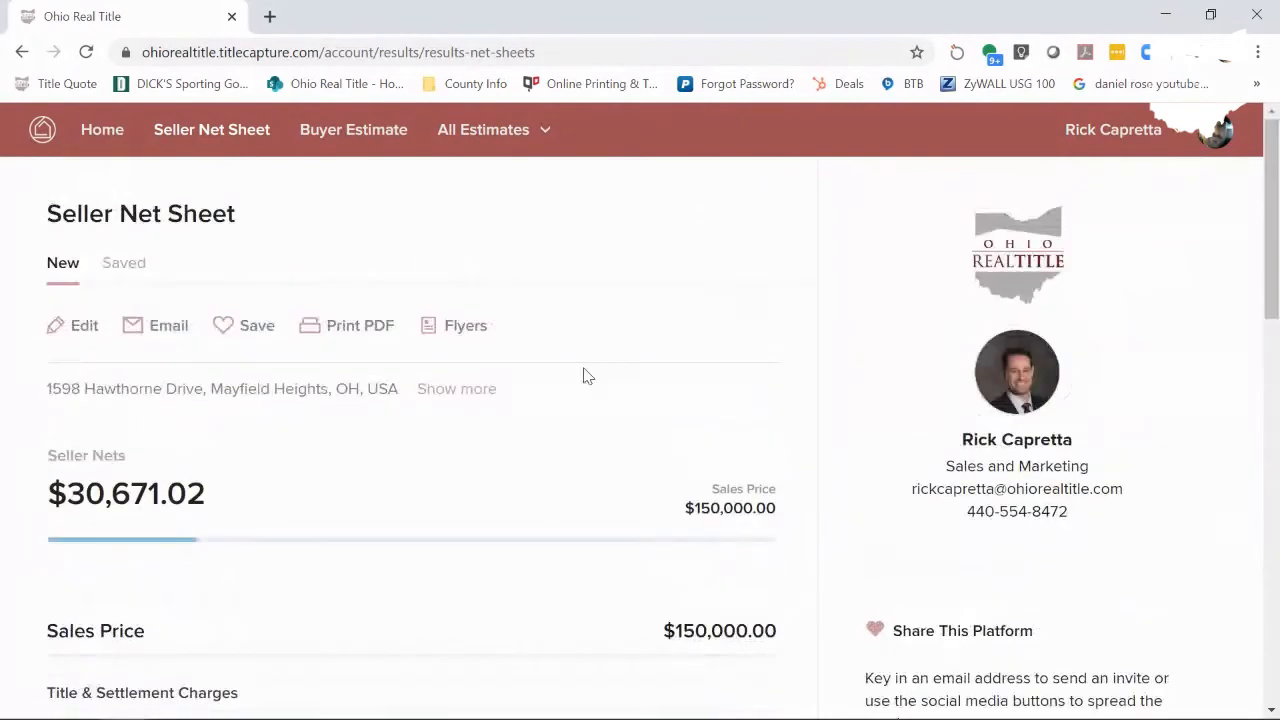
- Download the seller net sheet as a PDF and open the downloaded file
click(365, 333)
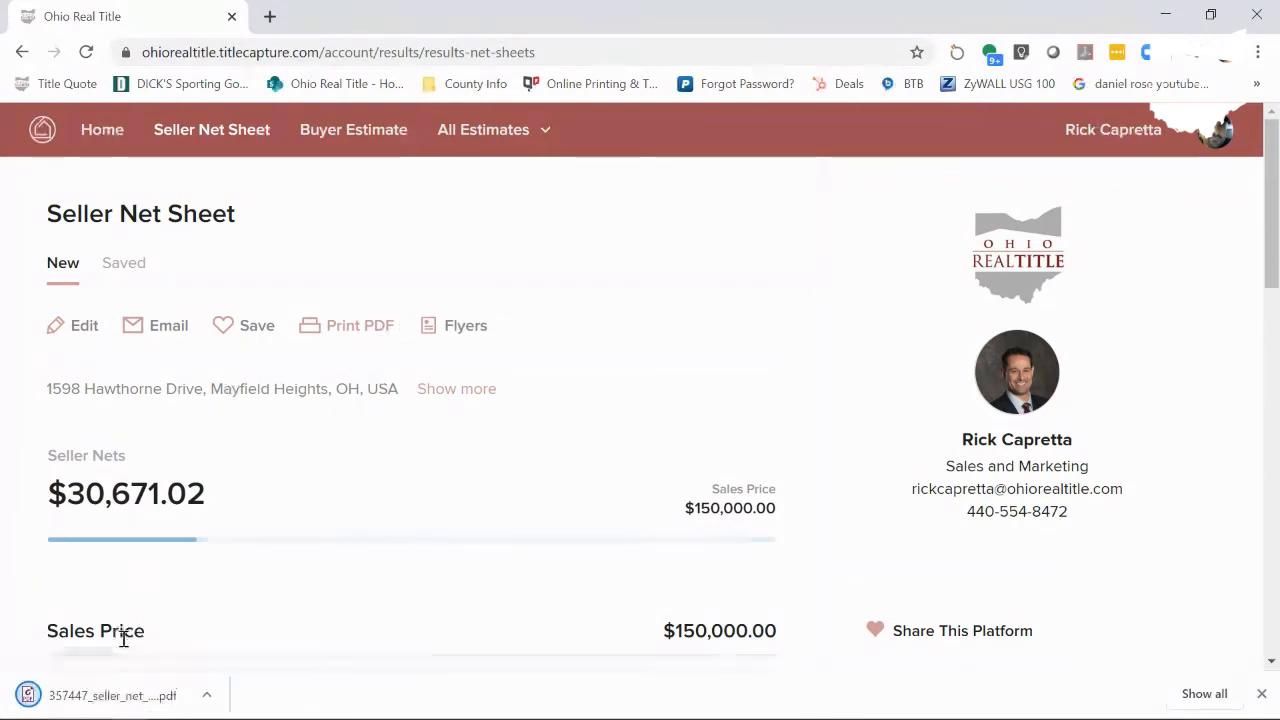
click(112, 695)
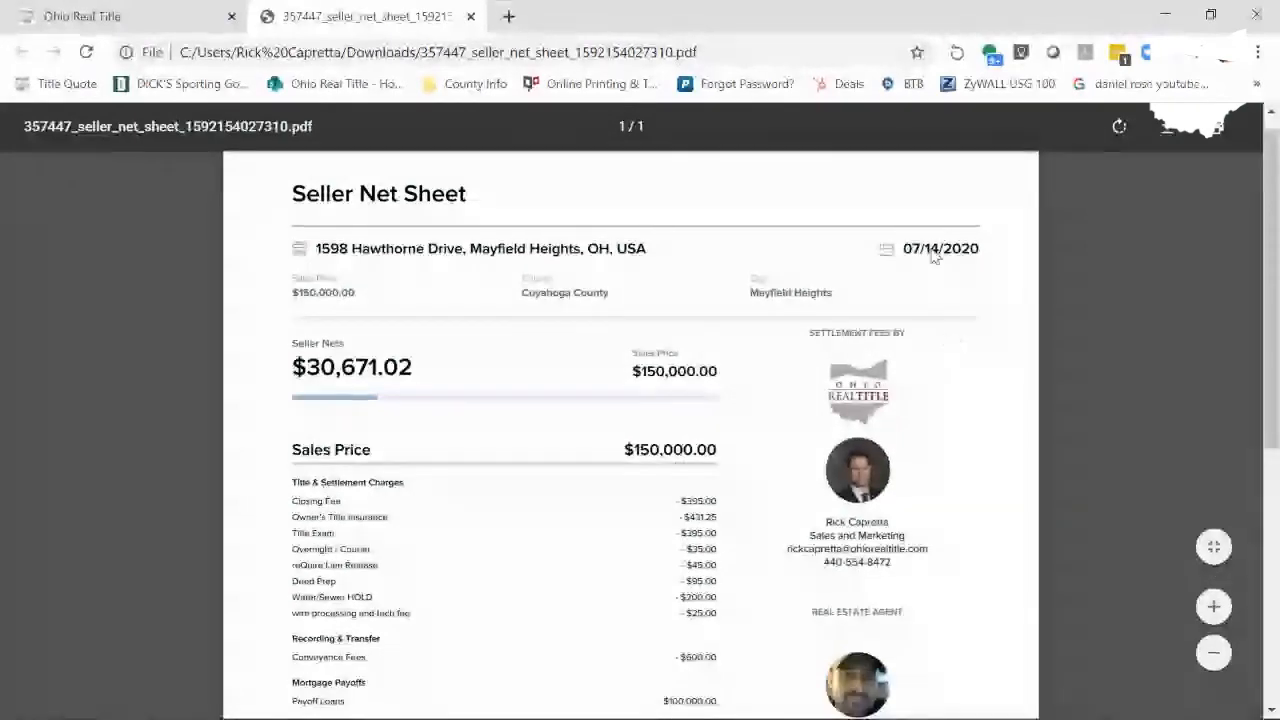
- Scroll through the net sheet PDF, then close its tab to return to the results
drag(1276, 287, 1276, 362)
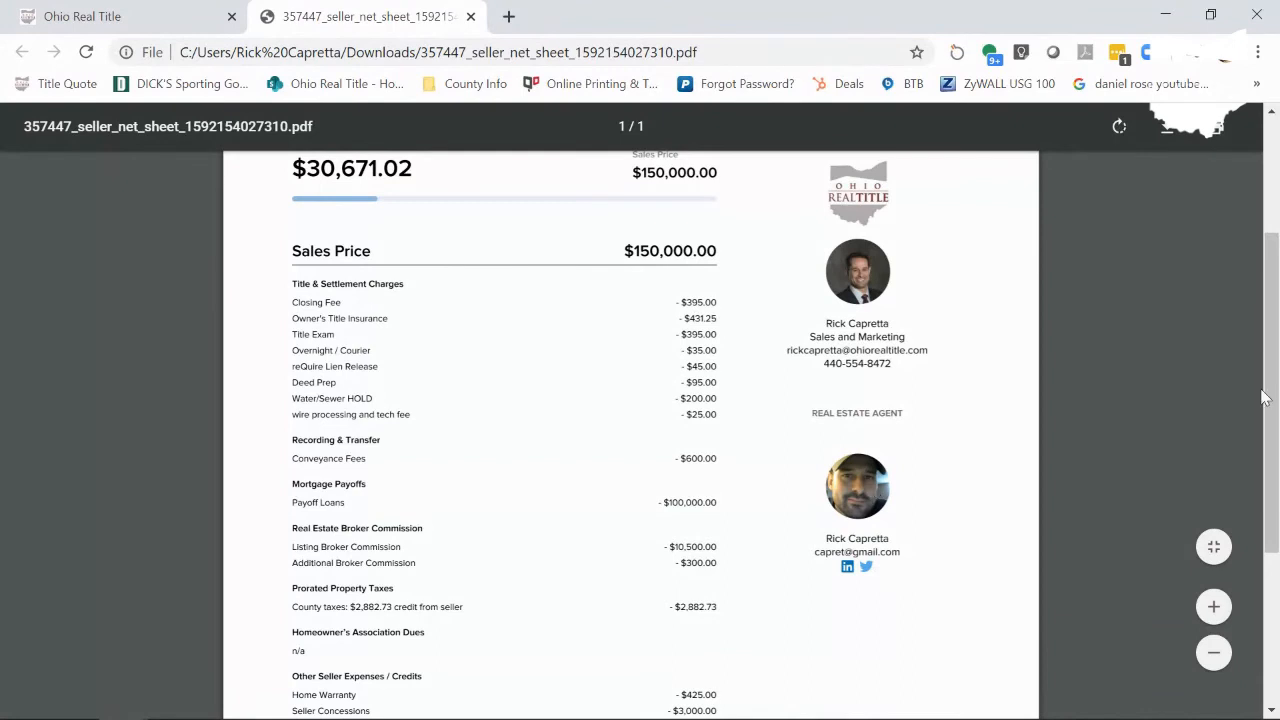
drag(1275, 390, 1276, 437)
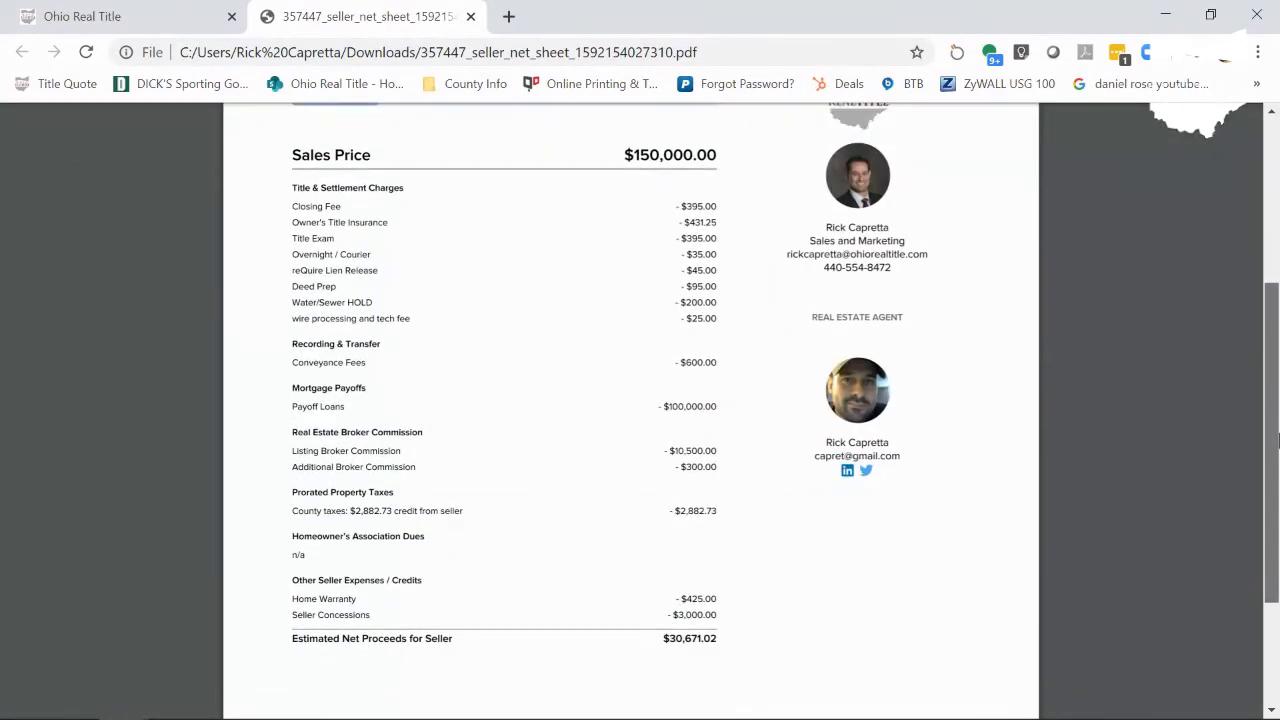
drag(1278, 441, 1272, 302)
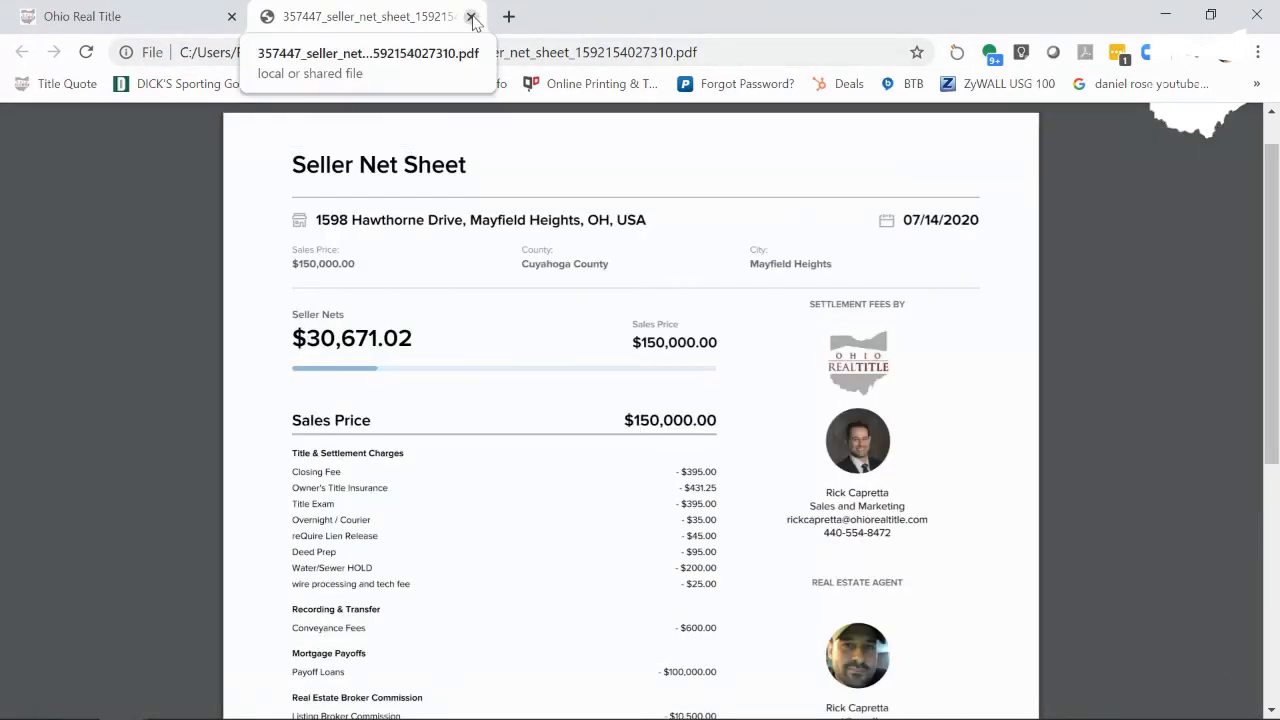
click(471, 17)
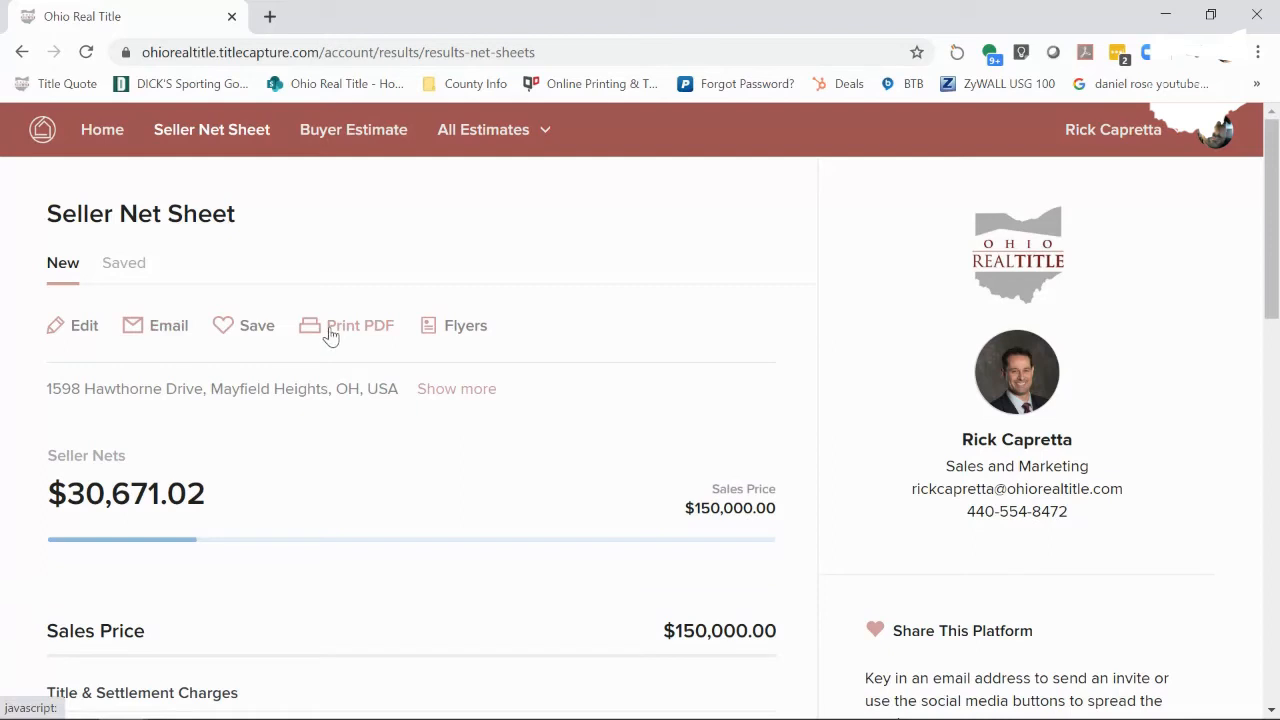
click(225, 331)
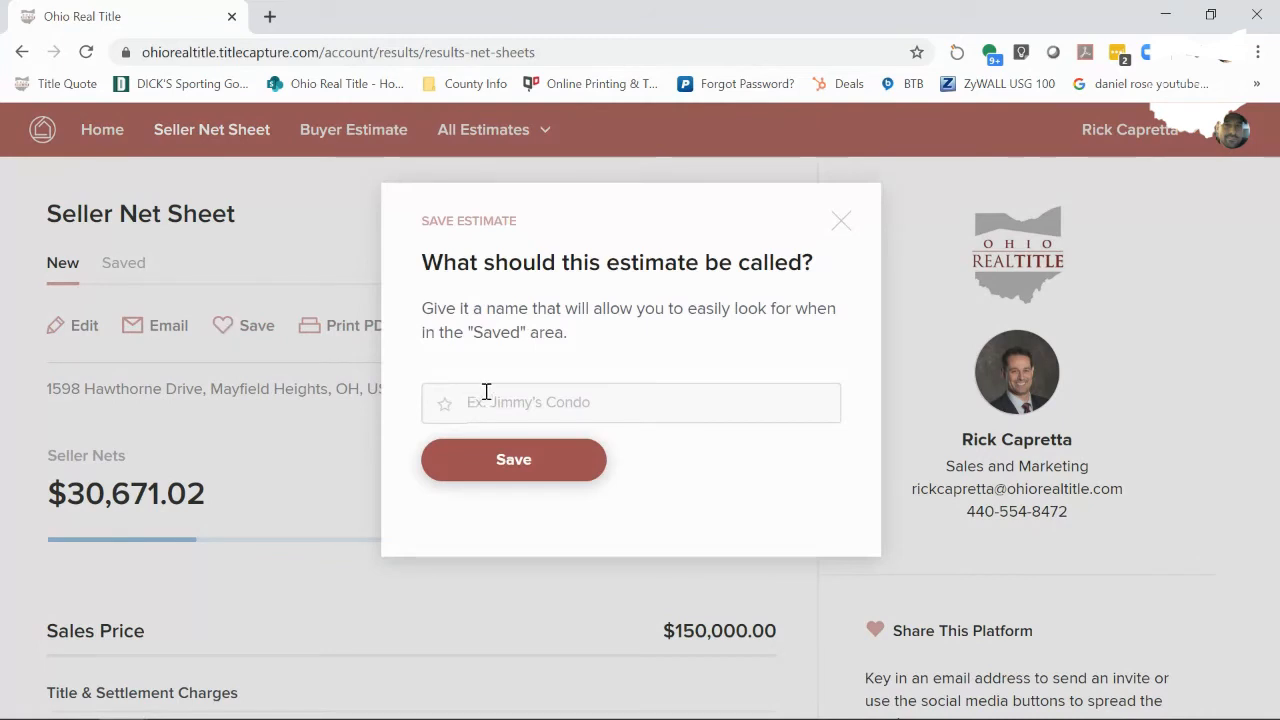
click(486, 391)
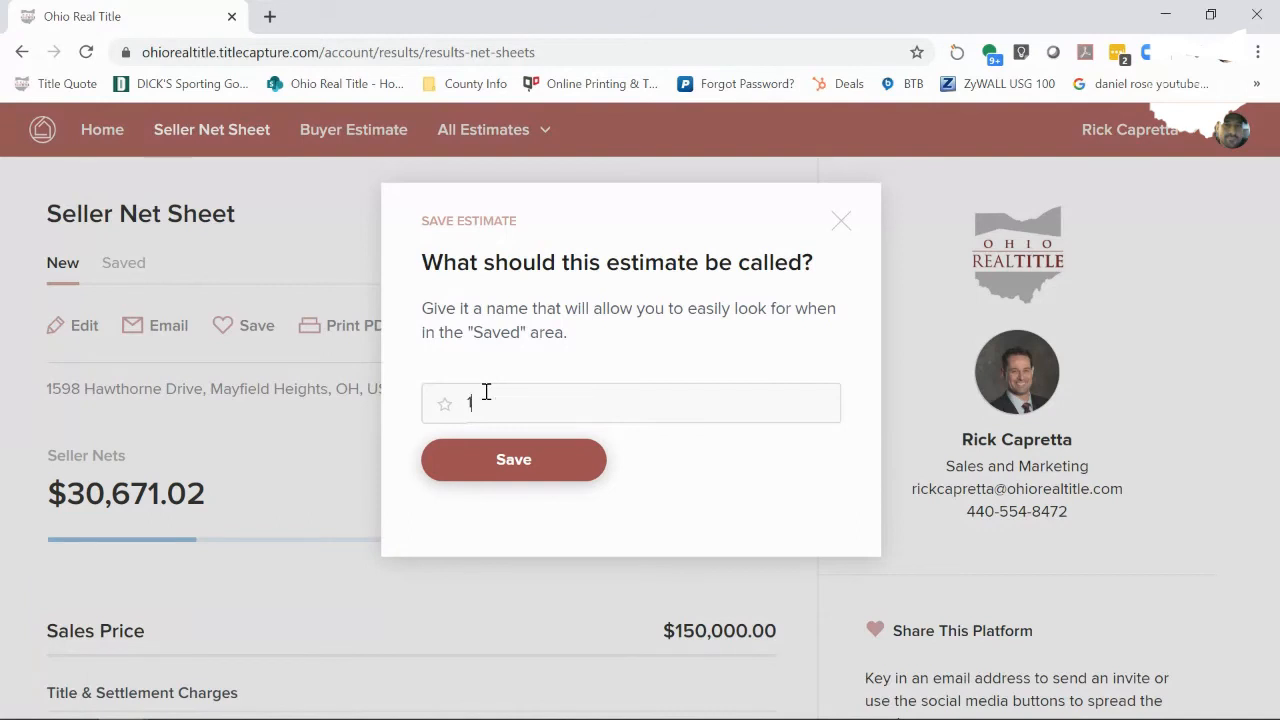
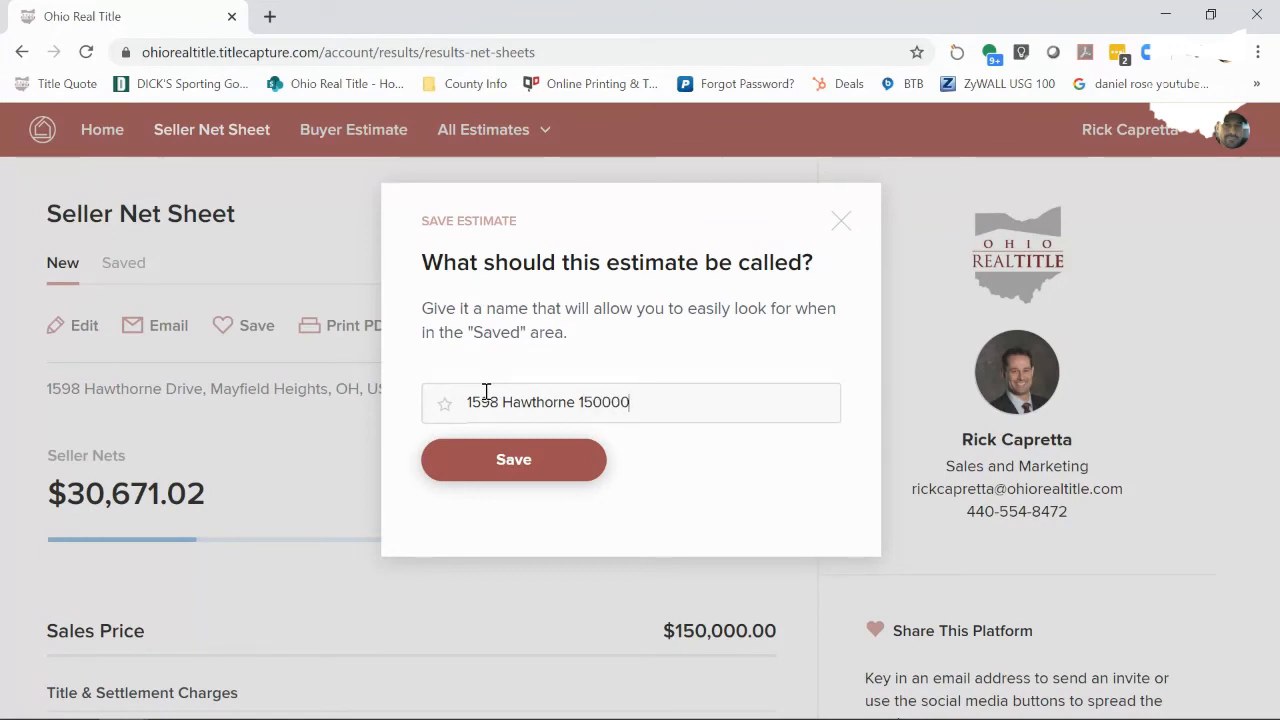
click(467, 471)
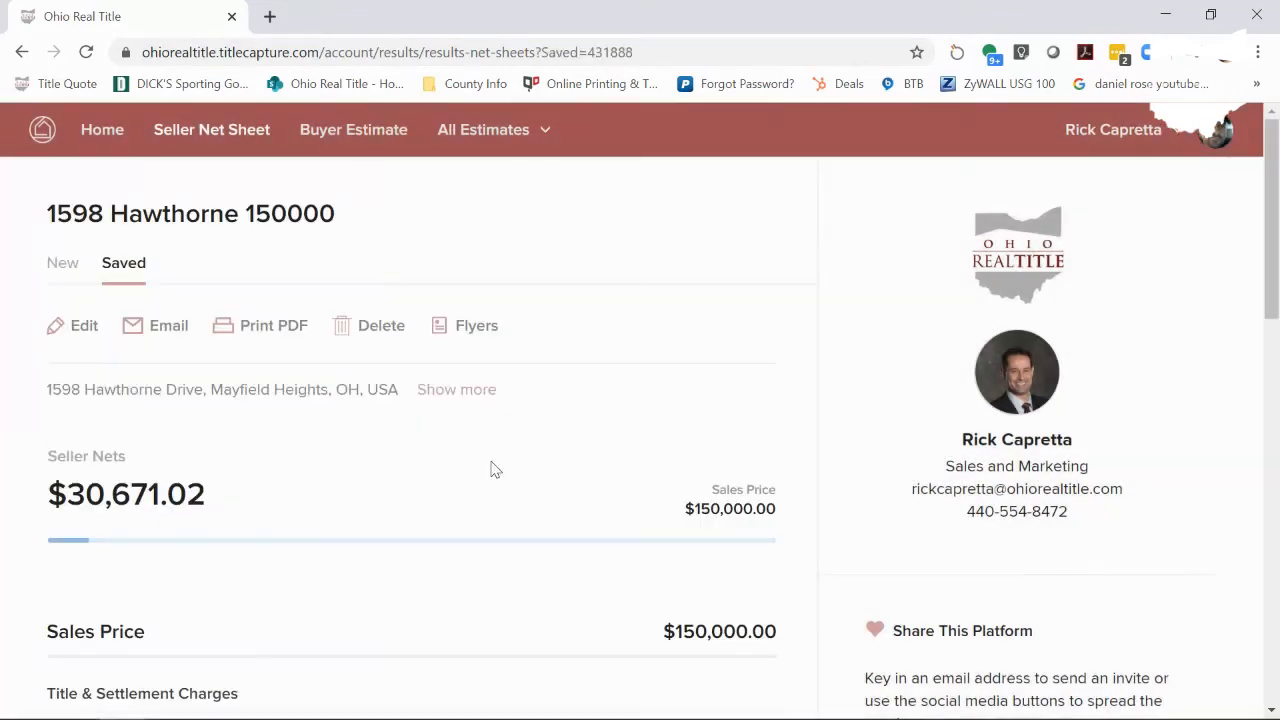
click(127, 270)
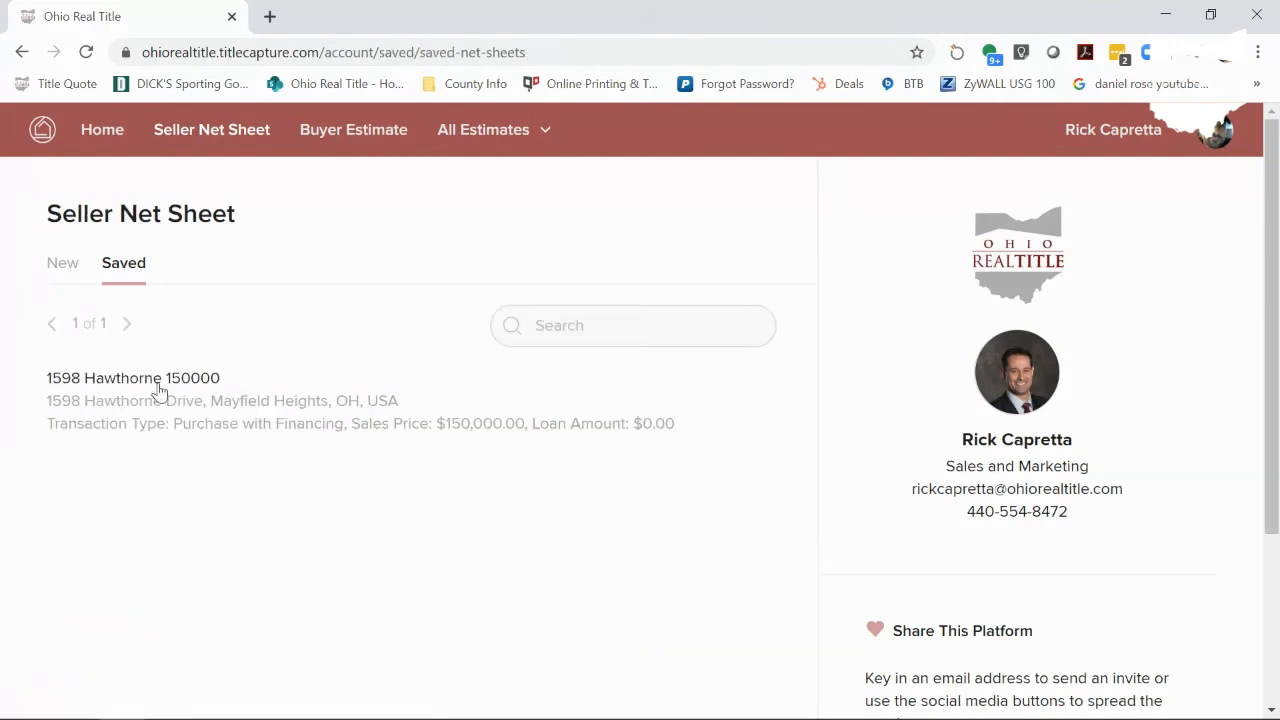
click(159, 385)
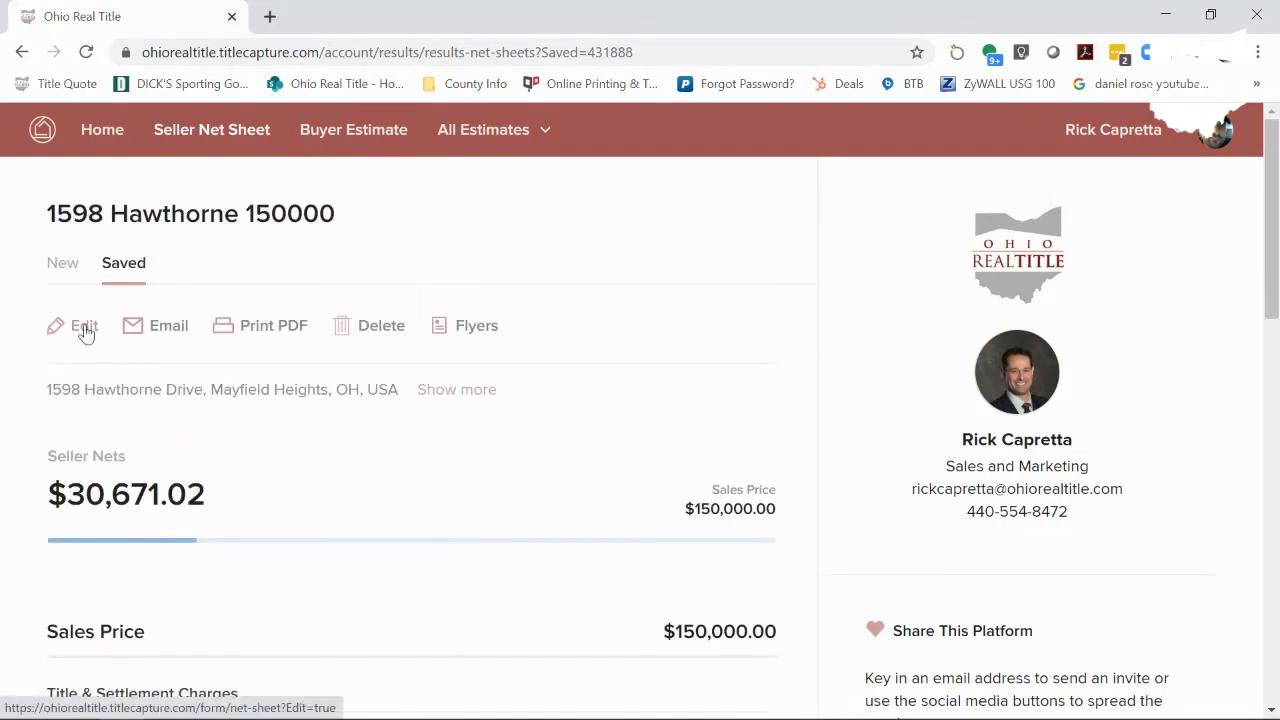
click(614, 535)
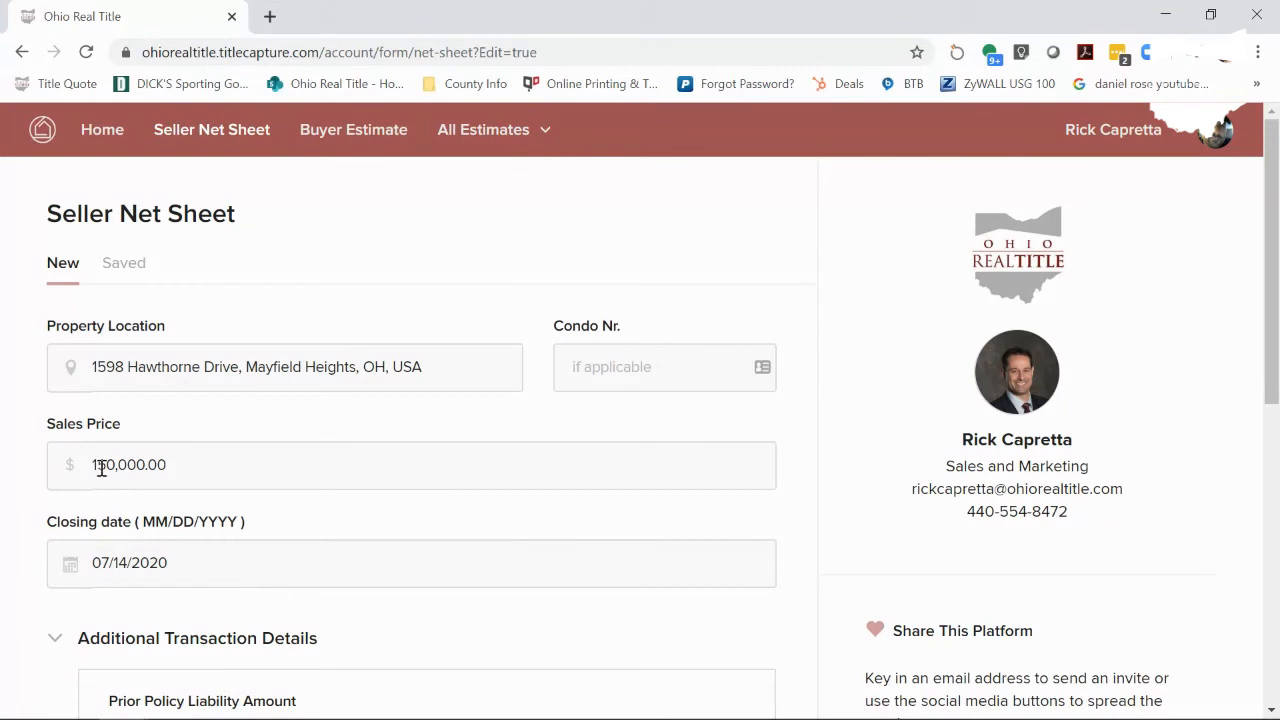
- Change the sales price from 150,000 to 160,000 and recalculate, giving $39,908.52 seller nets
drag(97, 464, 115, 463)
text(6)
scroll(350, 442, down, 1)
scroll(350, 442, down, 3)
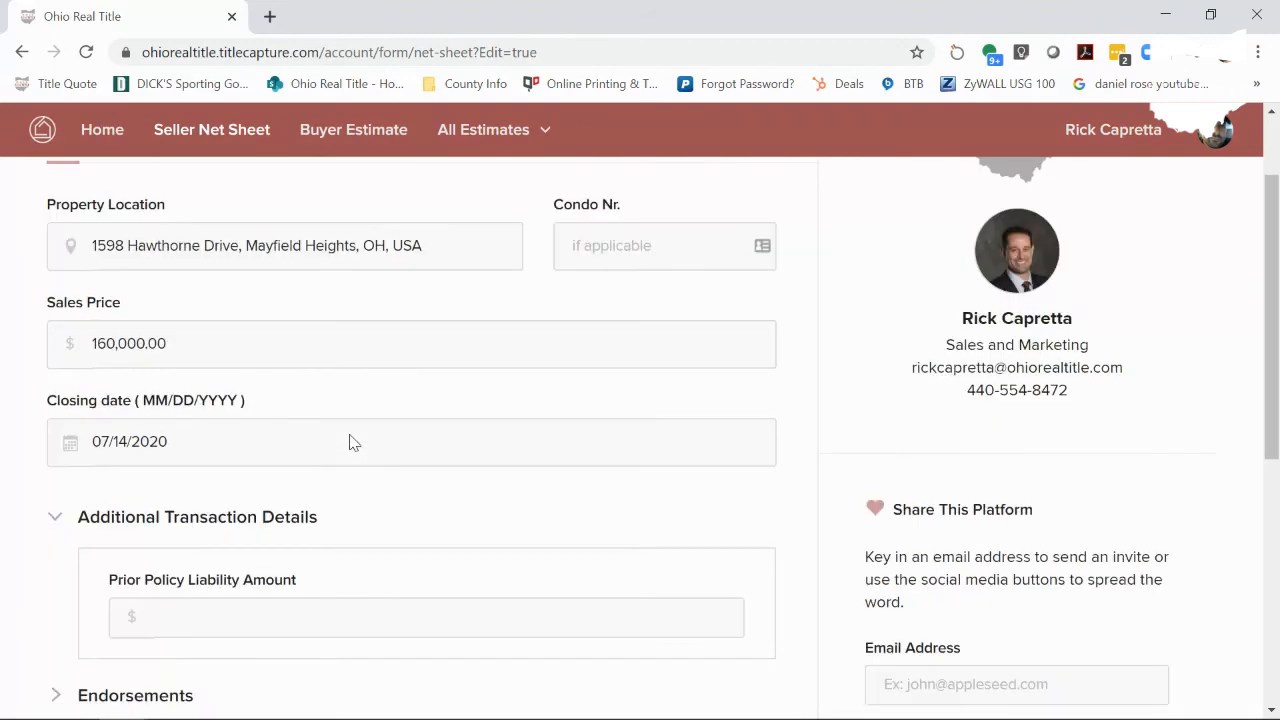
scroll(350, 442, down, 3)
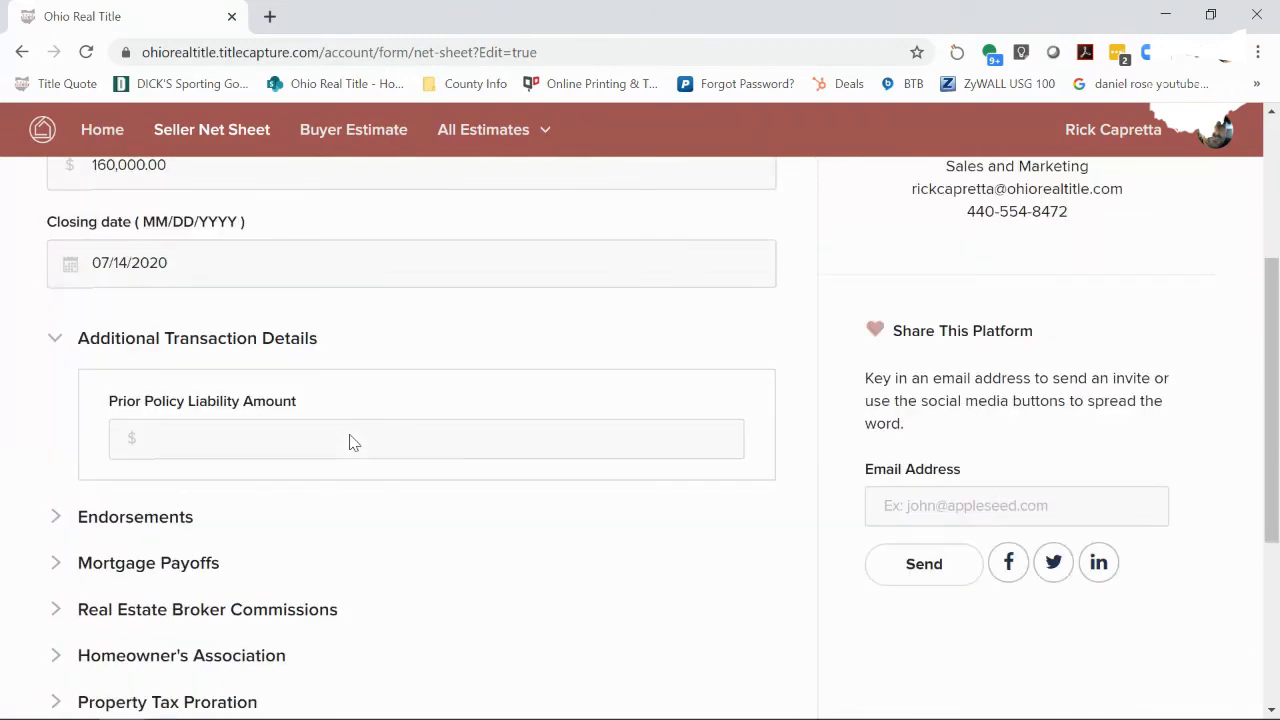
scroll(350, 442, down, 4)
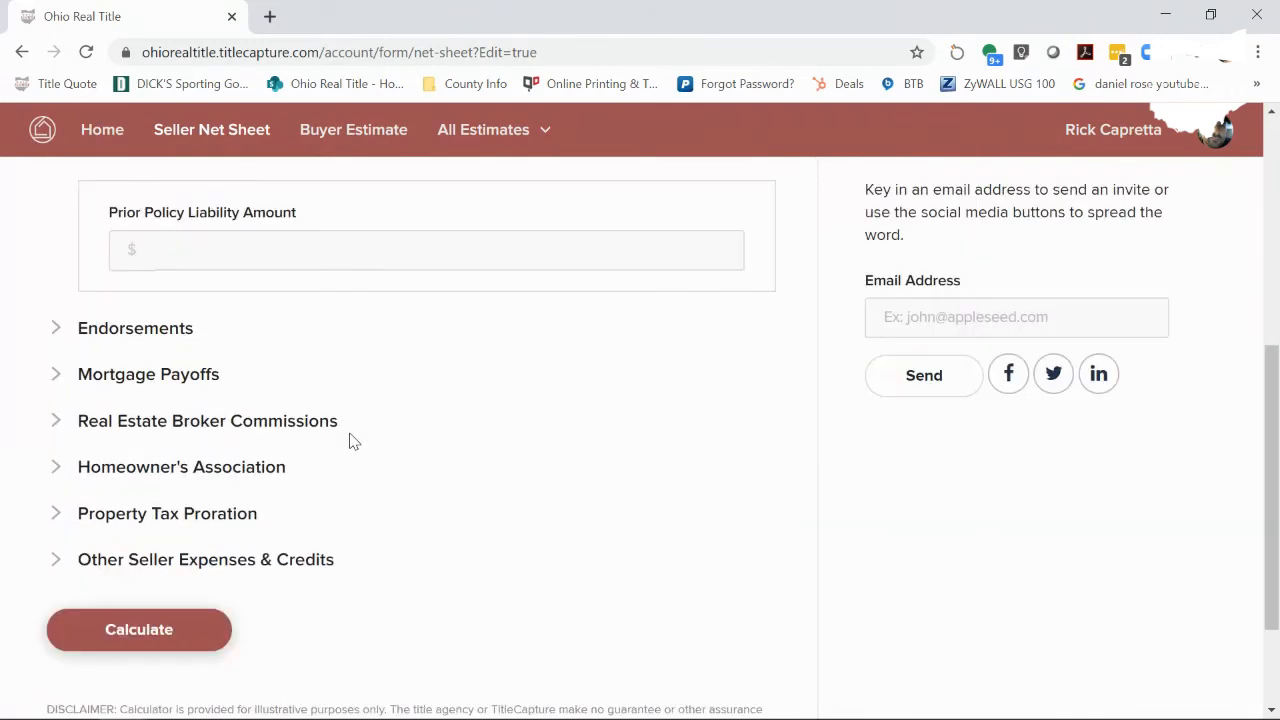
scroll(352, 443, down, 3)
click(160, 474)
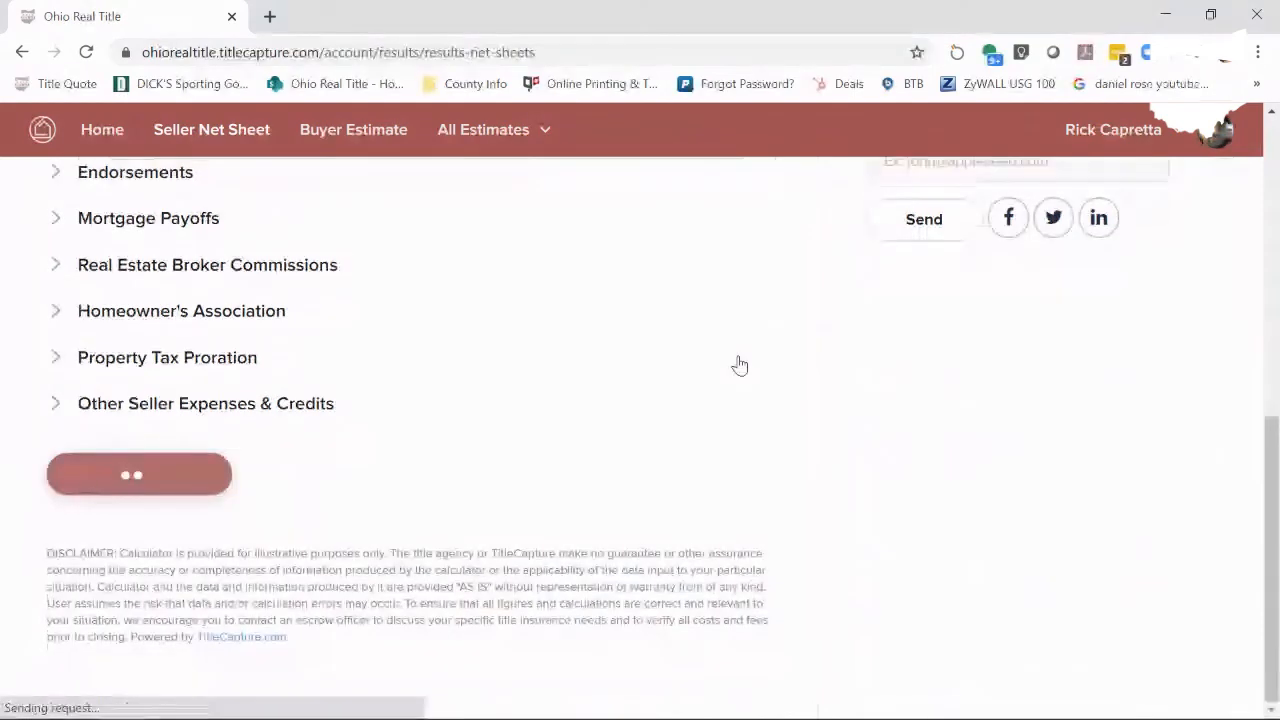
drag(1275, 308, 1273, 425)
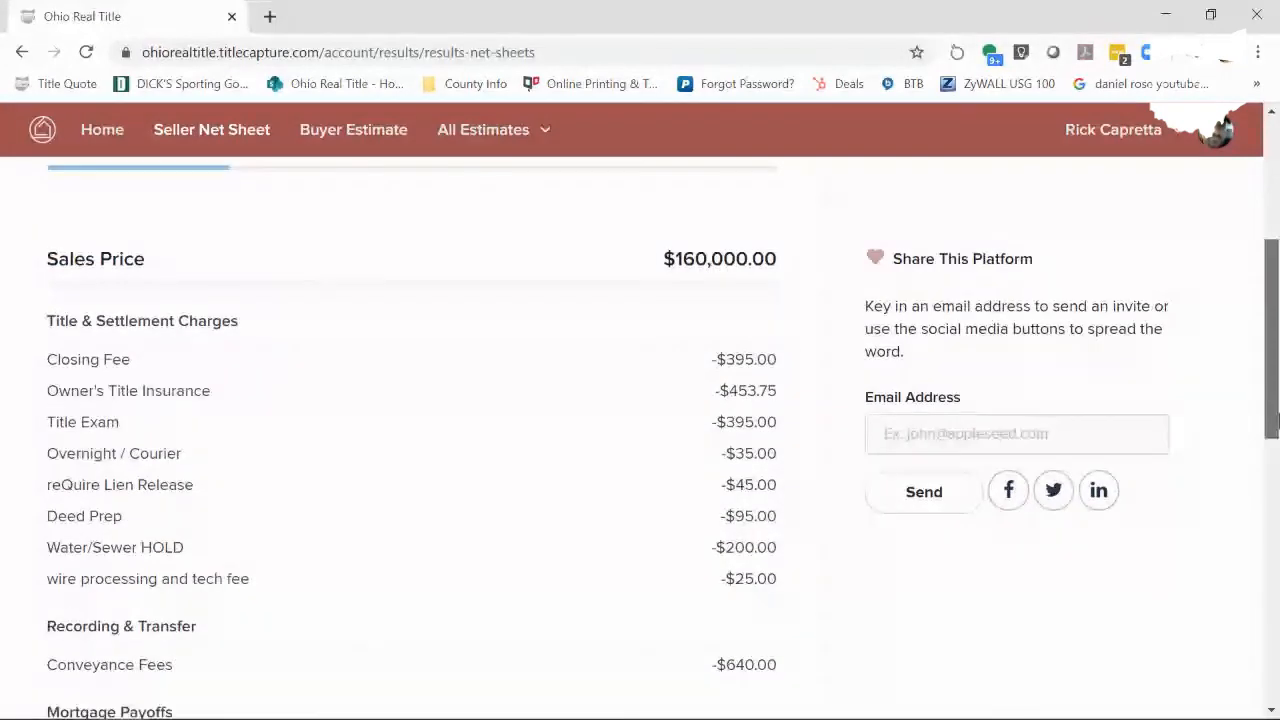
drag(1273, 425, 1273, 422)
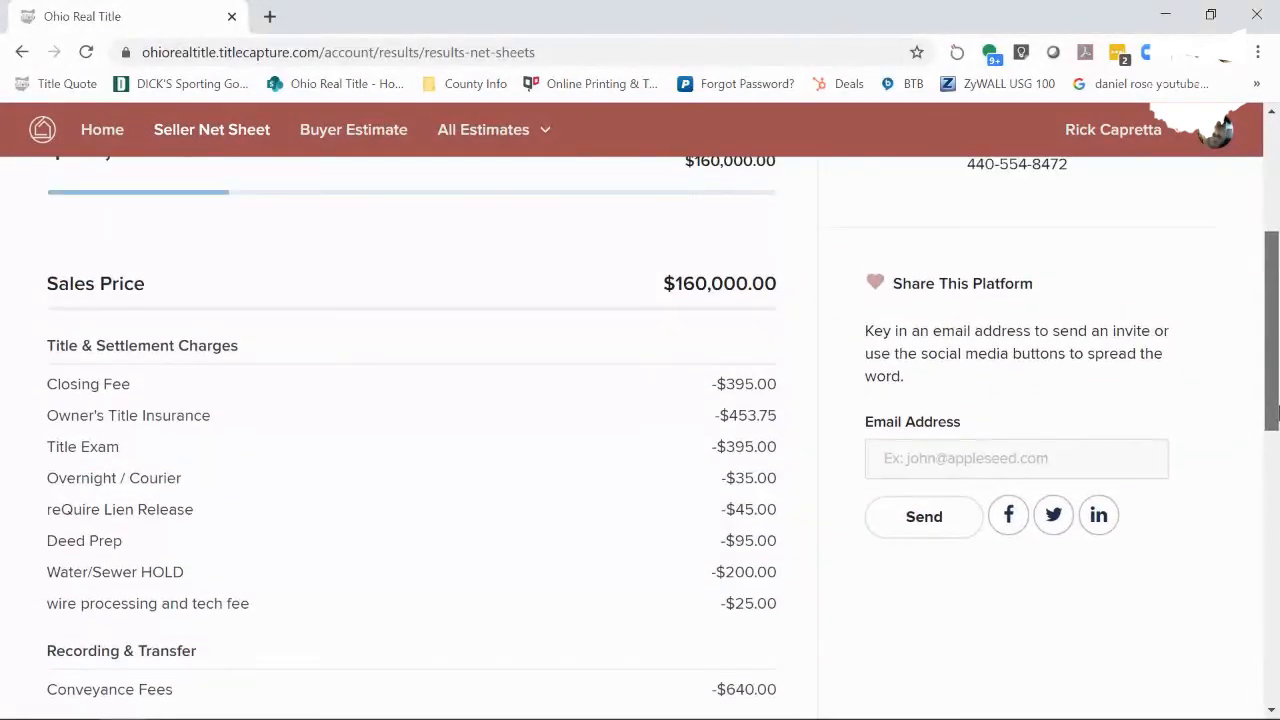
drag(1272, 410, 1272, 390)
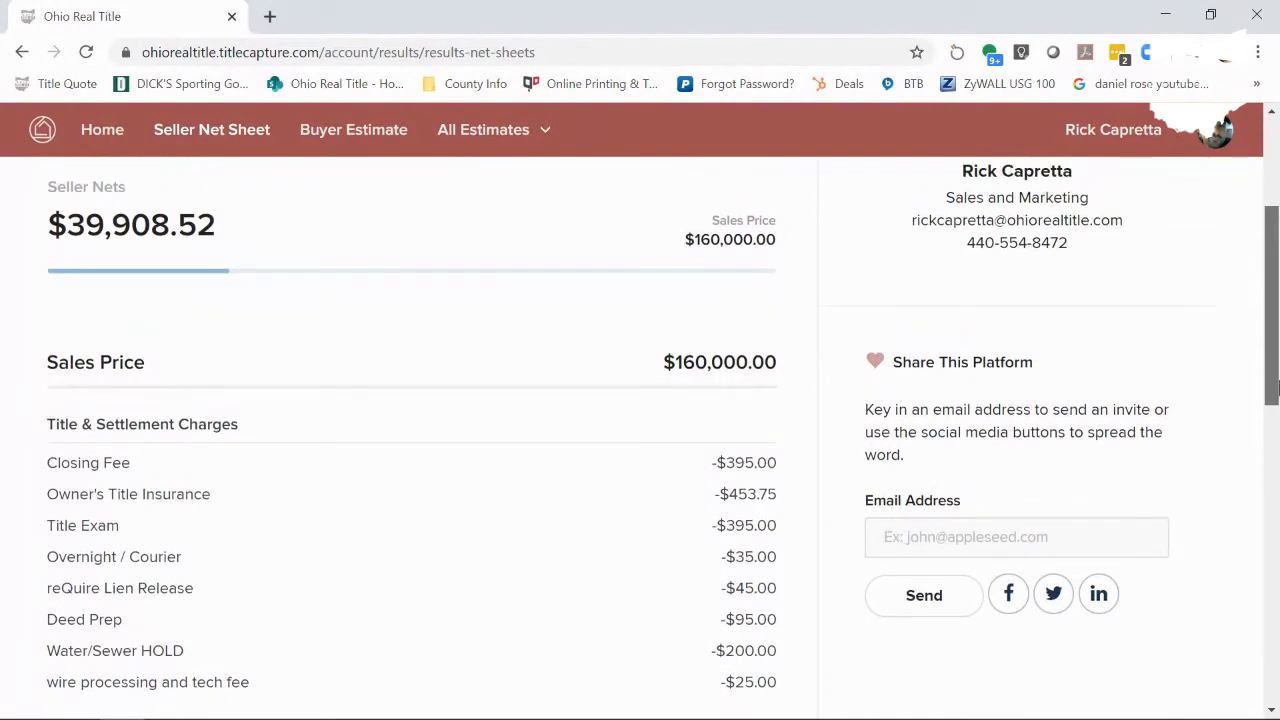
drag(1276, 388, 1276, 290)
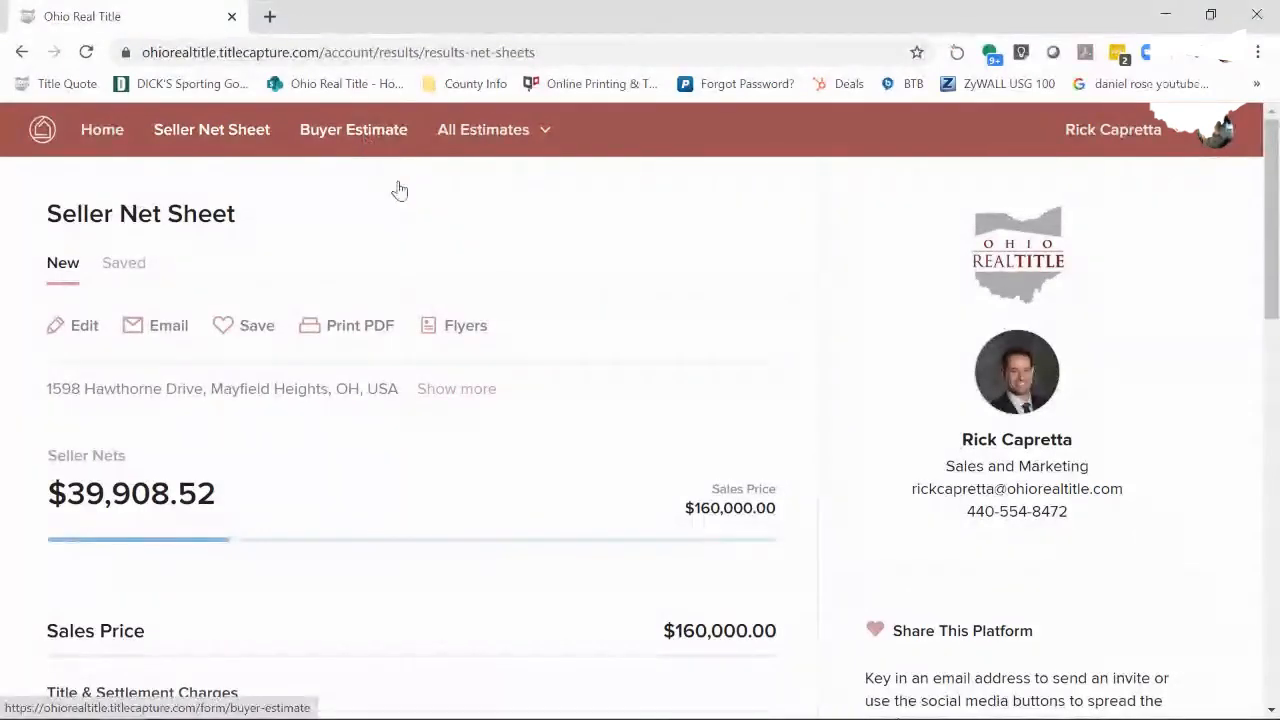
click(171, 367)
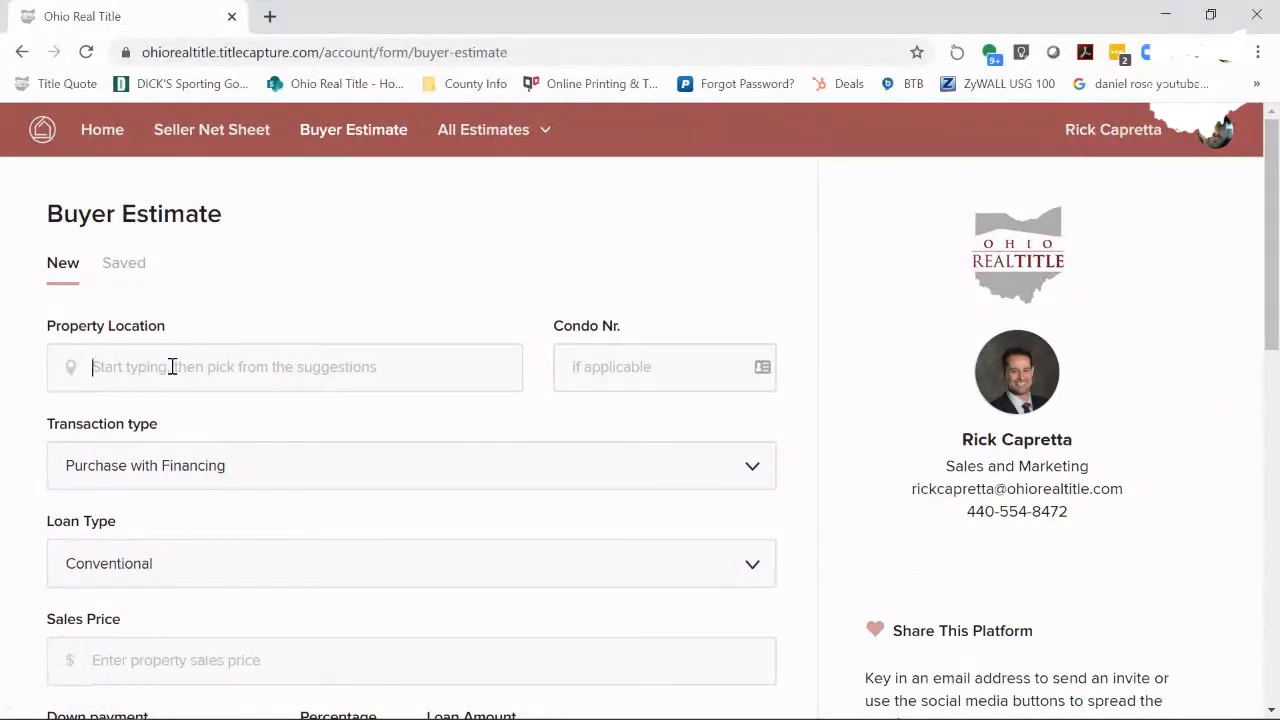
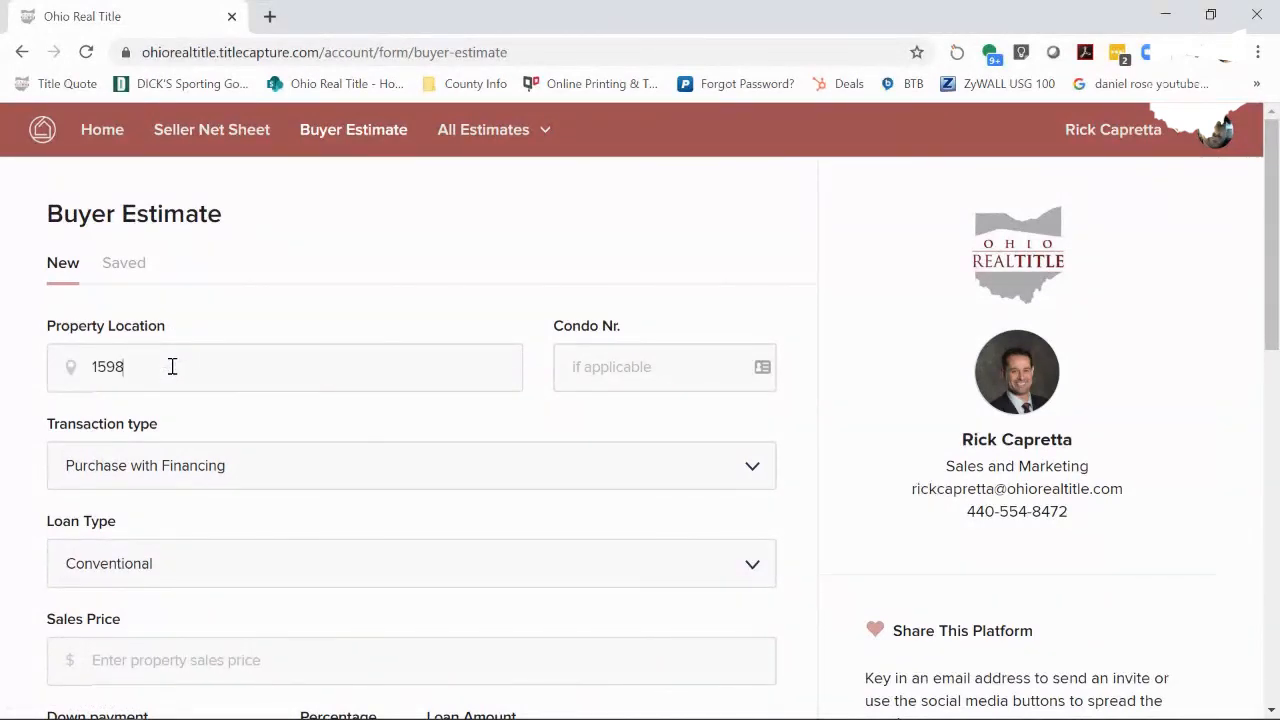
click(170, 427)
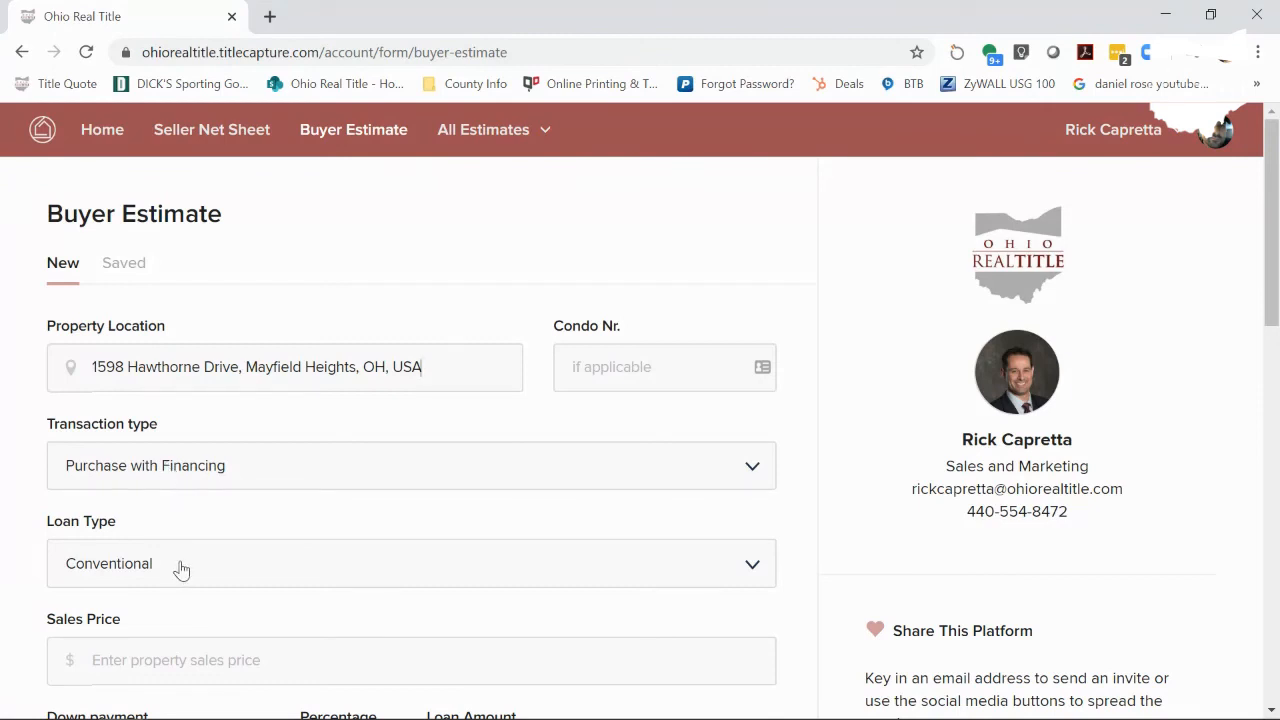
- Enter a 150000 sales price with a 3.5 percent down payment
scroll(190, 553, down, 1)
scroll(190, 553, down, 1)
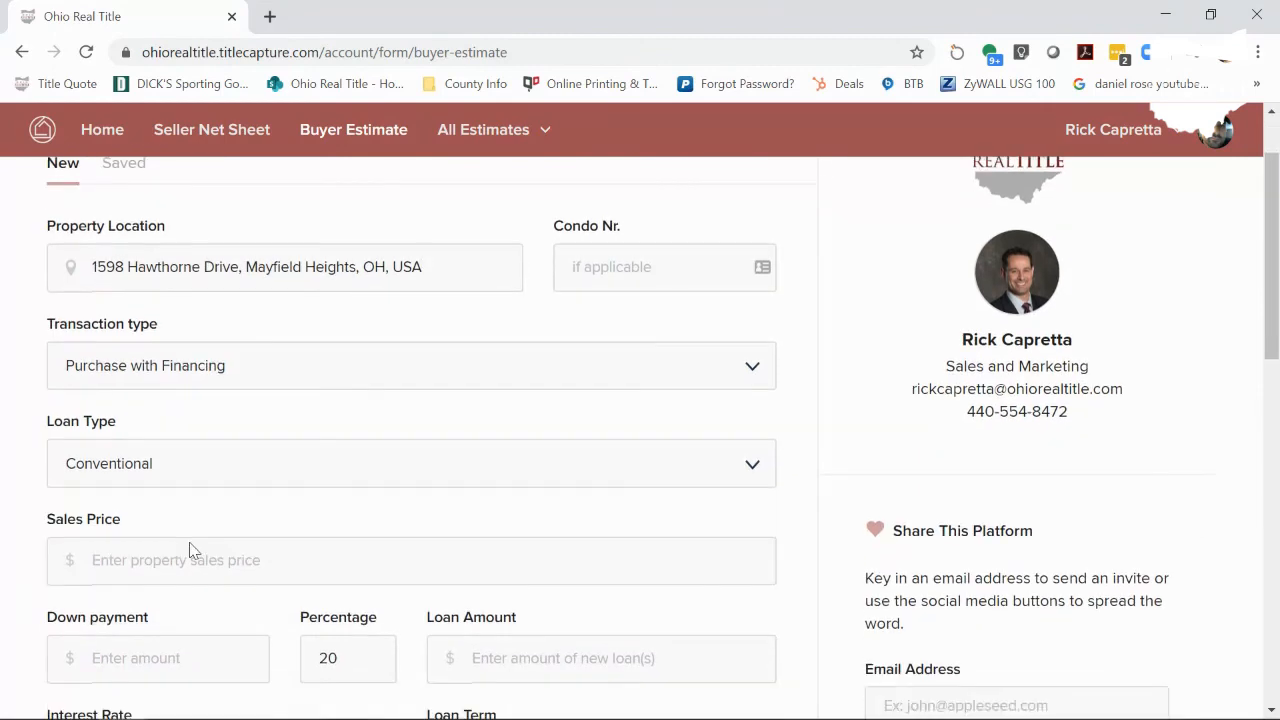
click(155, 526)
text(1500000.00)
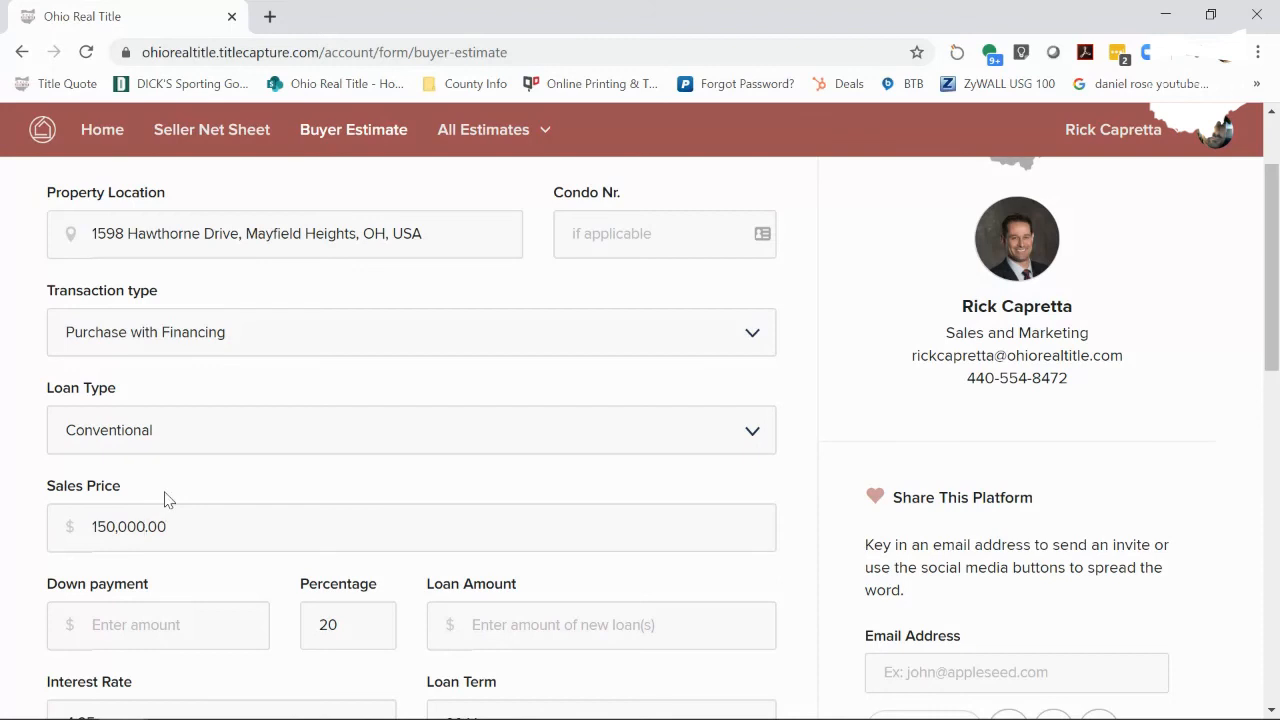
scroll(170, 480, down, 2)
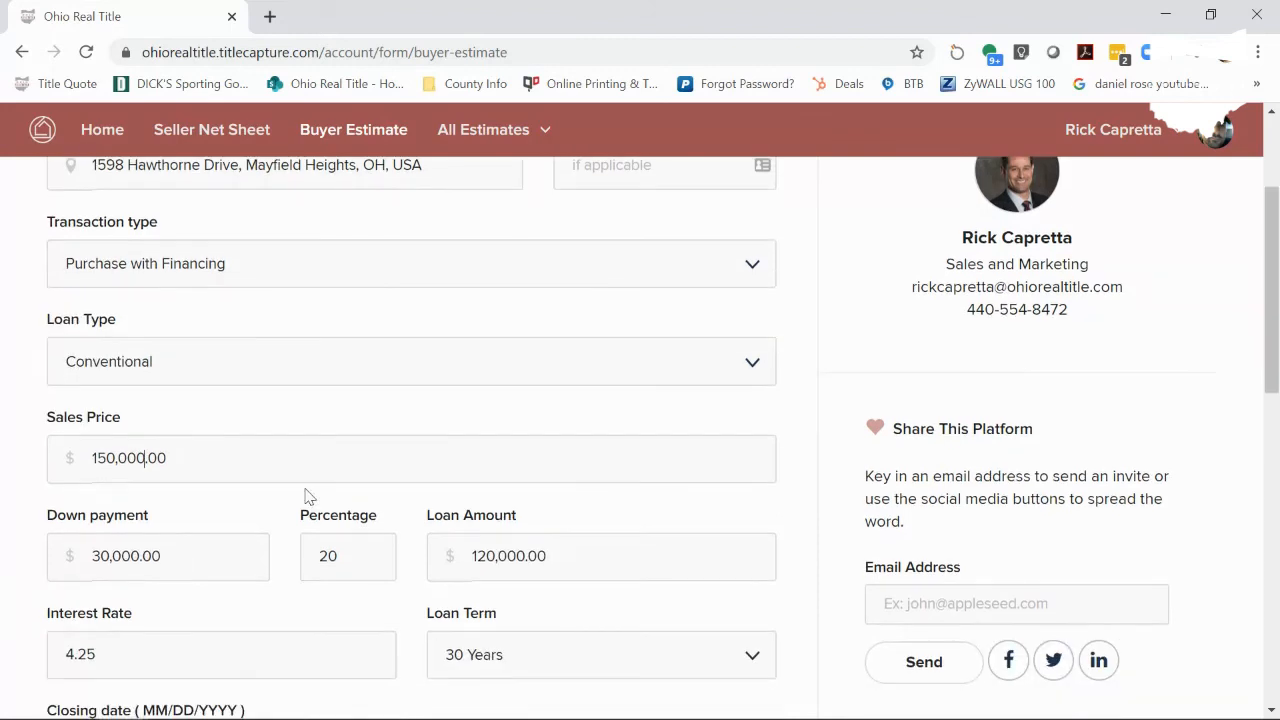
key(Tab)
key(Tab)
text(3.5)
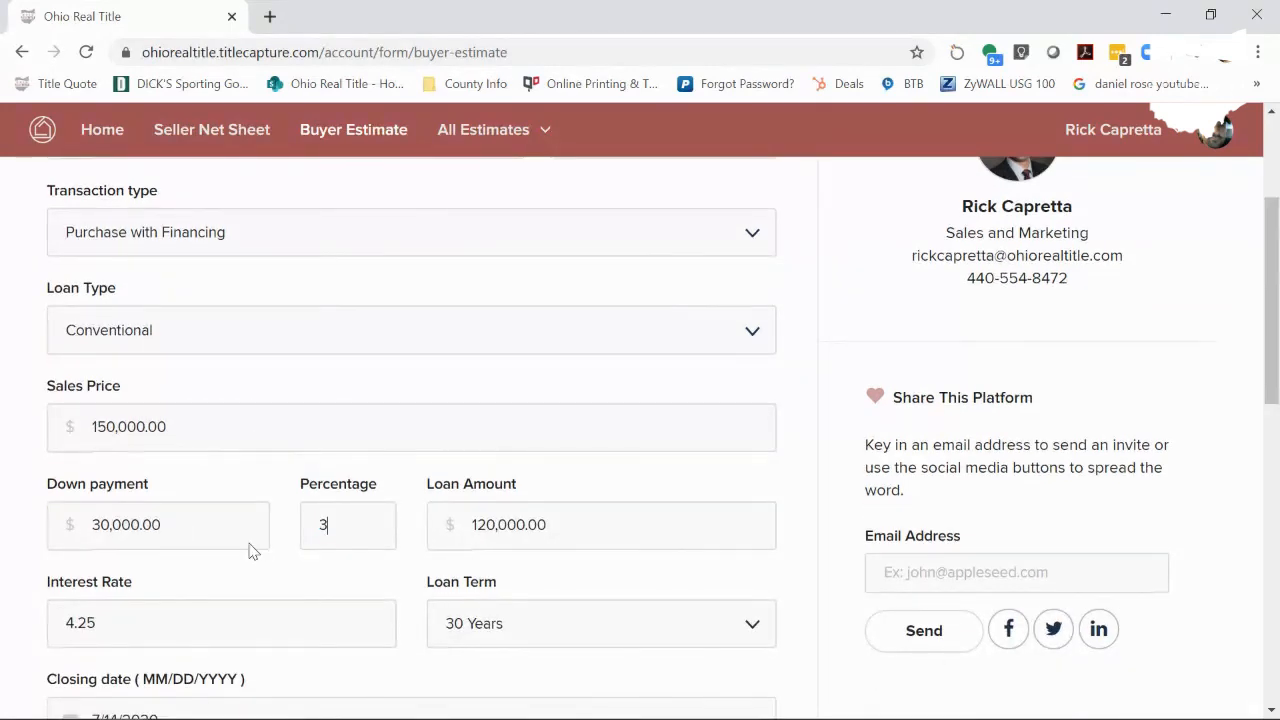
key(Tab)
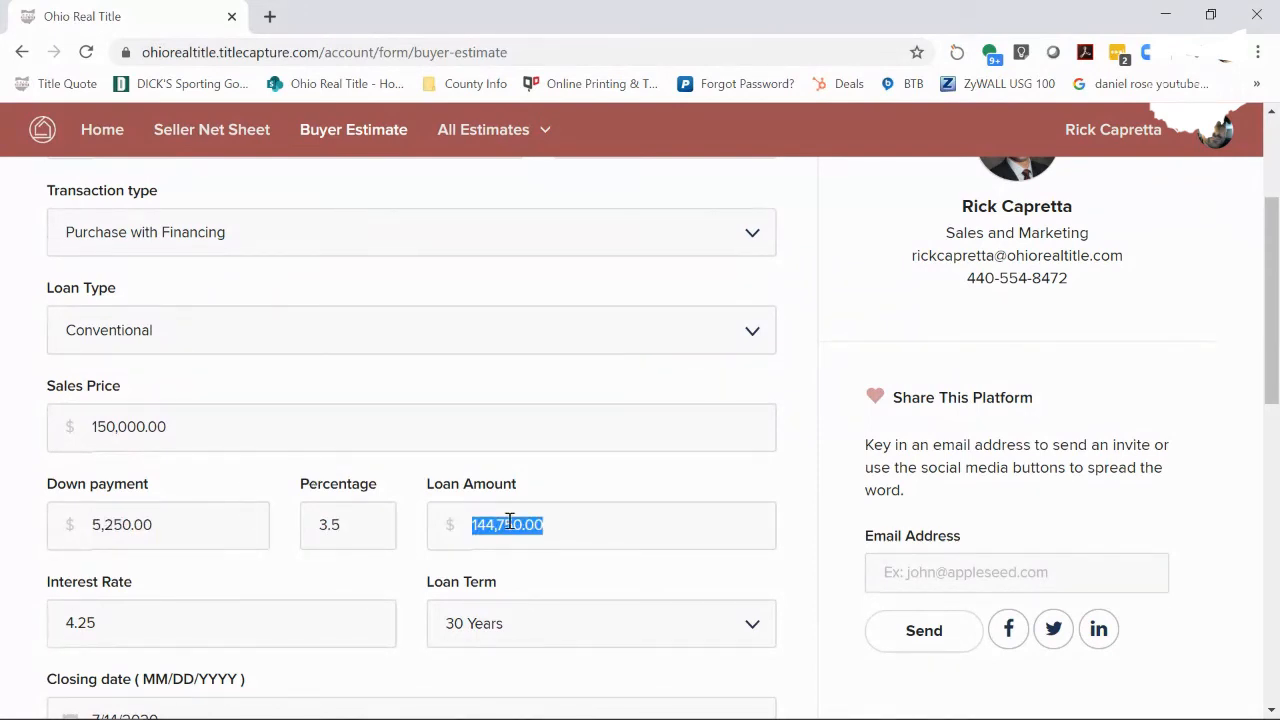
- Set the interest rate to 3.0 and calculate the buyer estimate
scroll(510, 521, down, 1)
scroll(322, 575, down, 1)
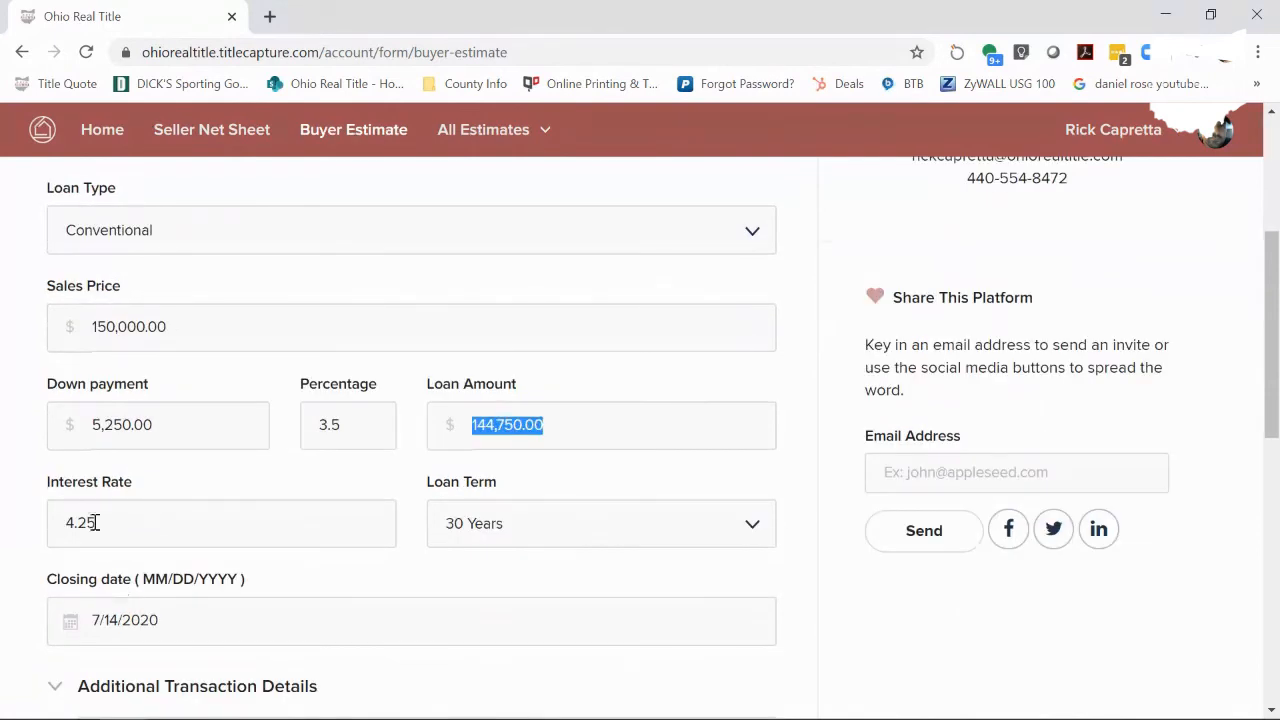
drag(97, 523, 34, 537)
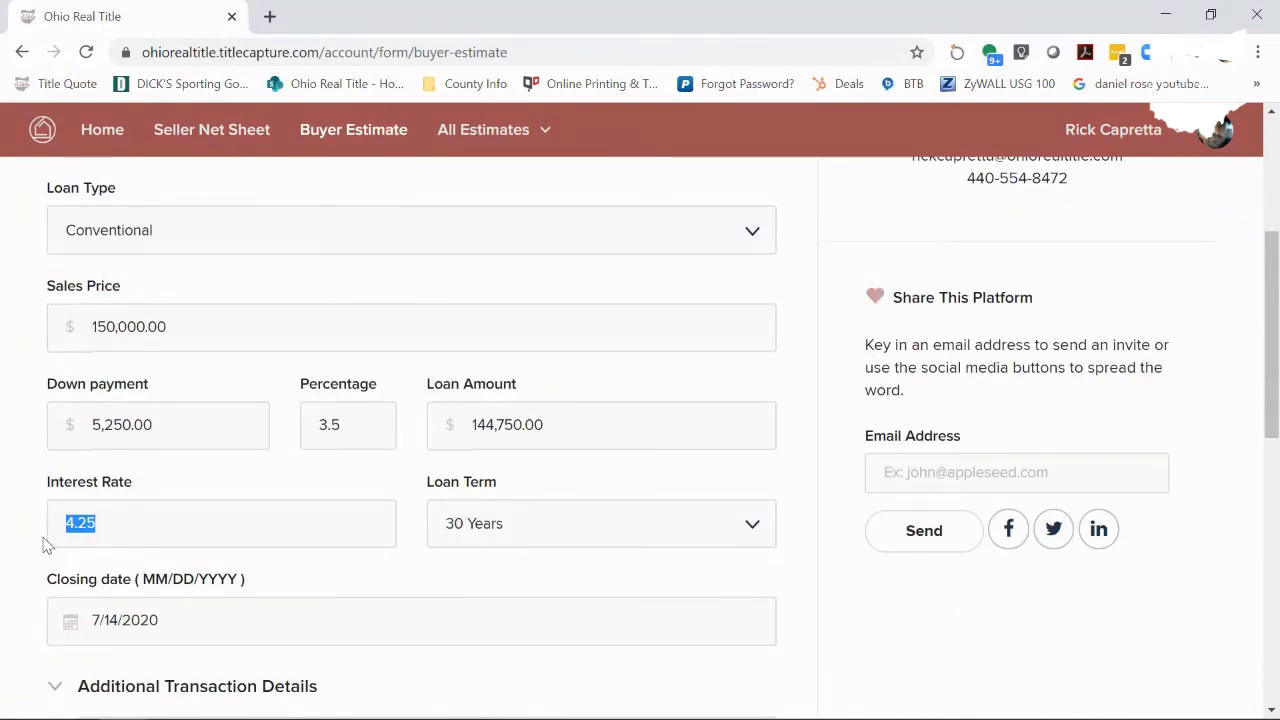
text(3.0)
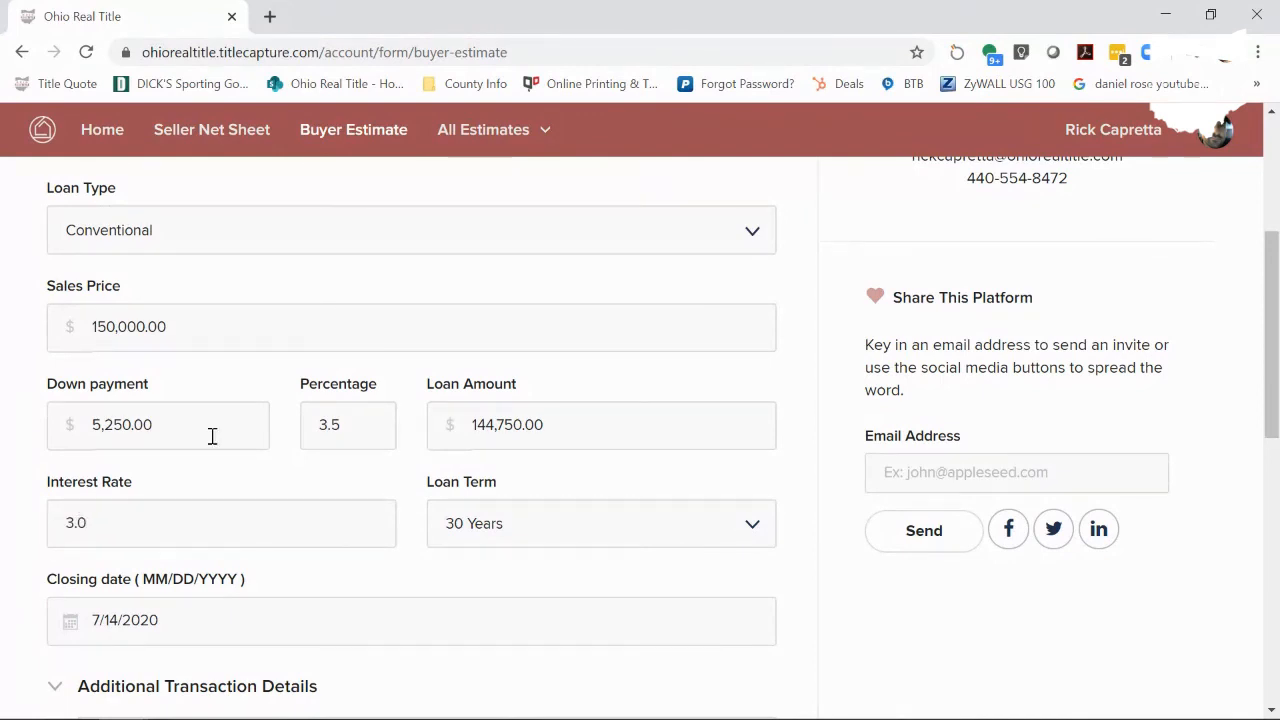
scroll(214, 446, down, 2)
scroll(245, 527, down, 3)
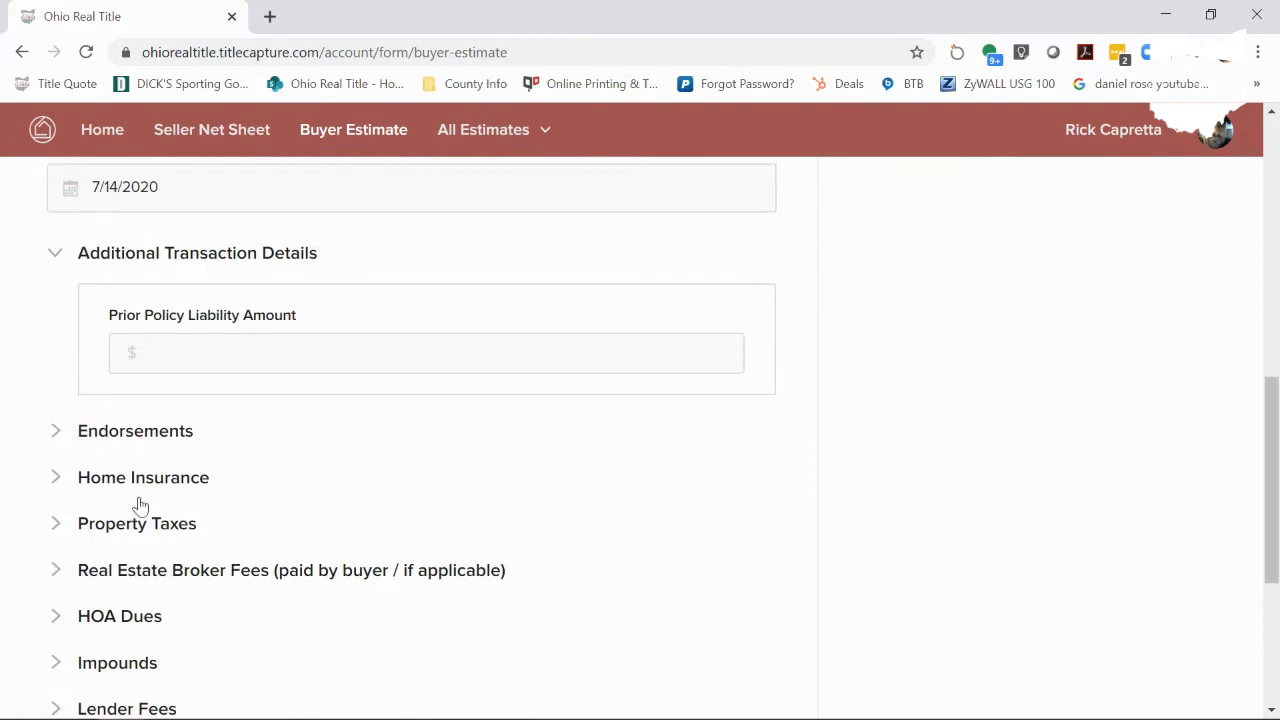
scroll(140, 505, down, 2)
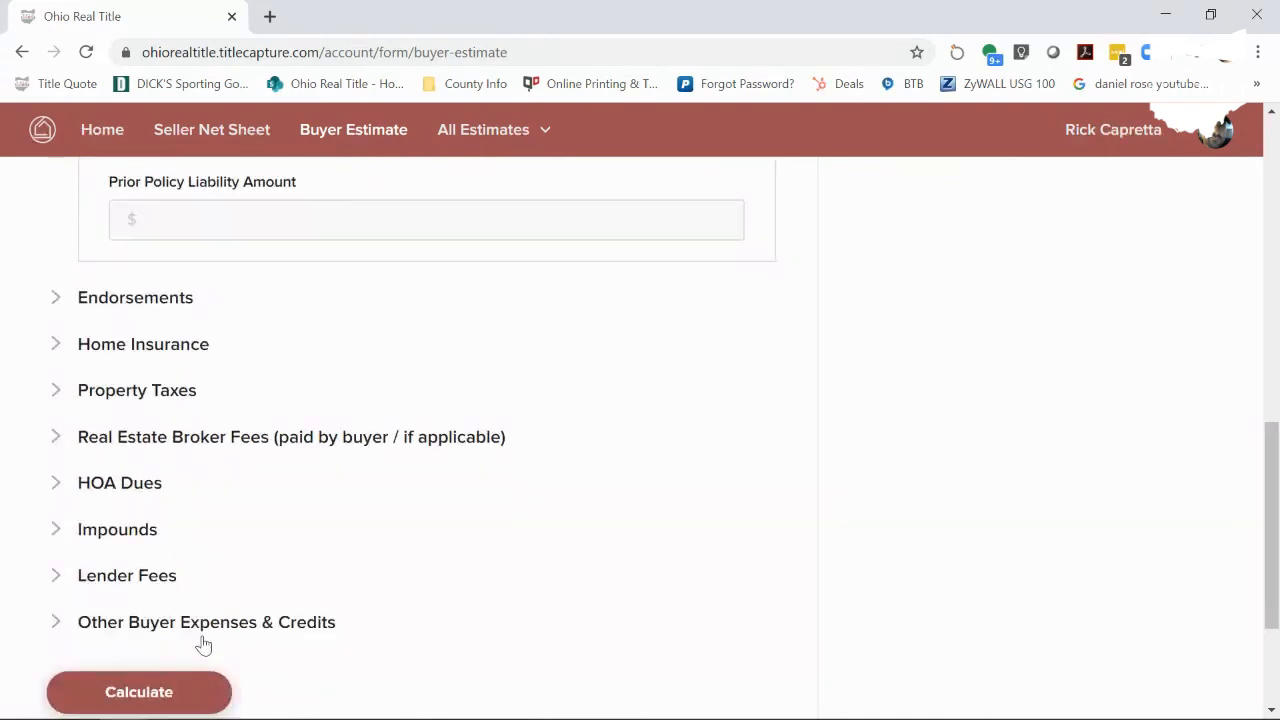
click(162, 703)
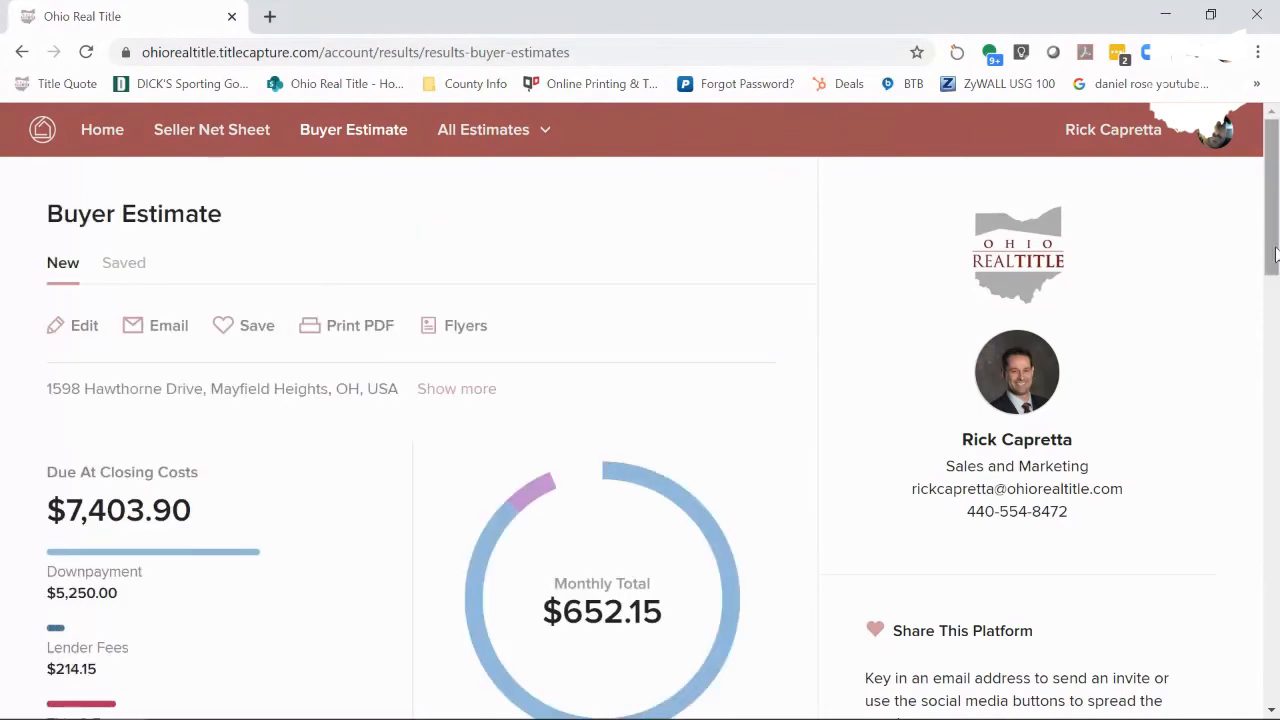
- Review the Buyer Estimate results: $7,403.90 due at closing, $652.15 monthly total
drag(1275, 255, 1273, 590)
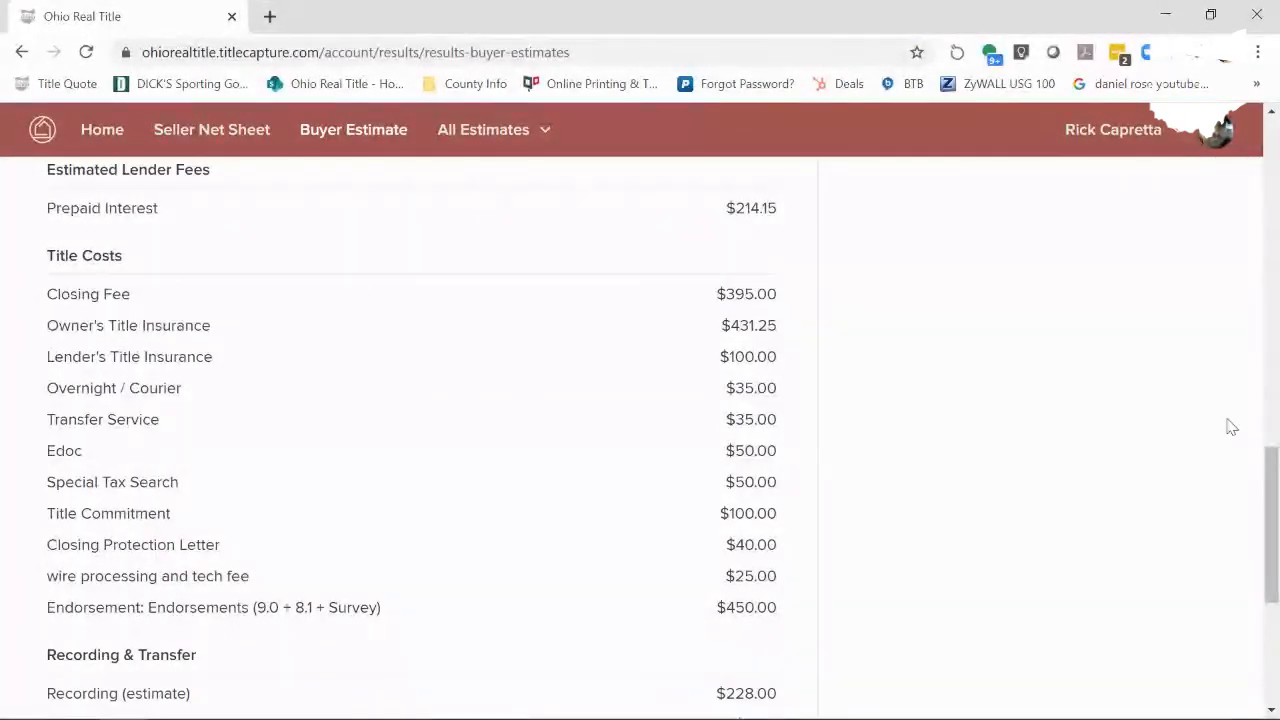
drag(1275, 478, 1274, 412)
click(514, 134)
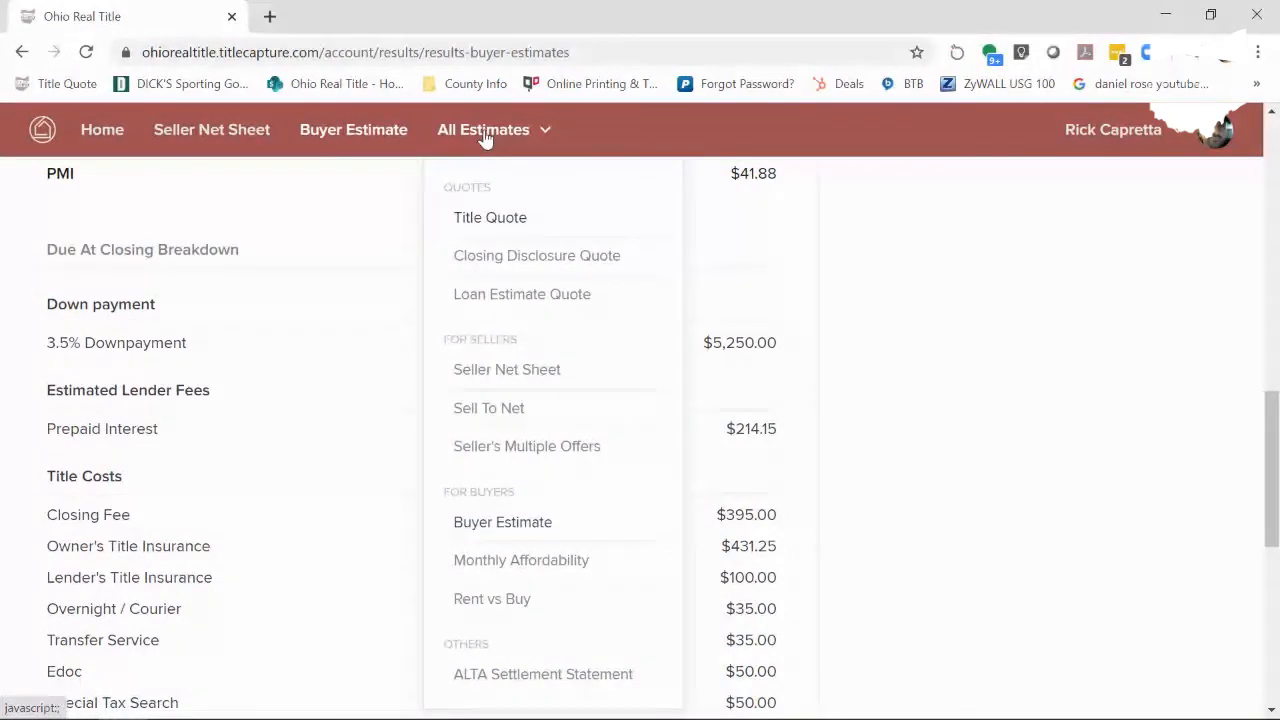
click(499, 207)
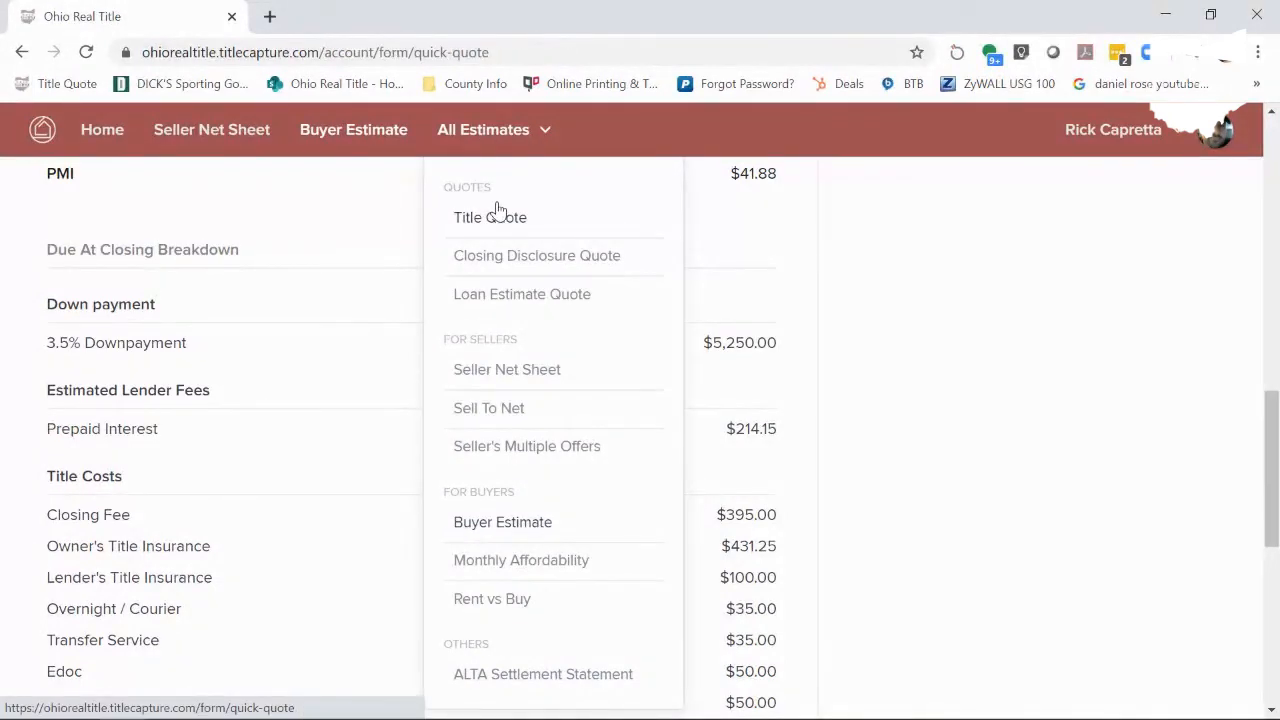
click(205, 374)
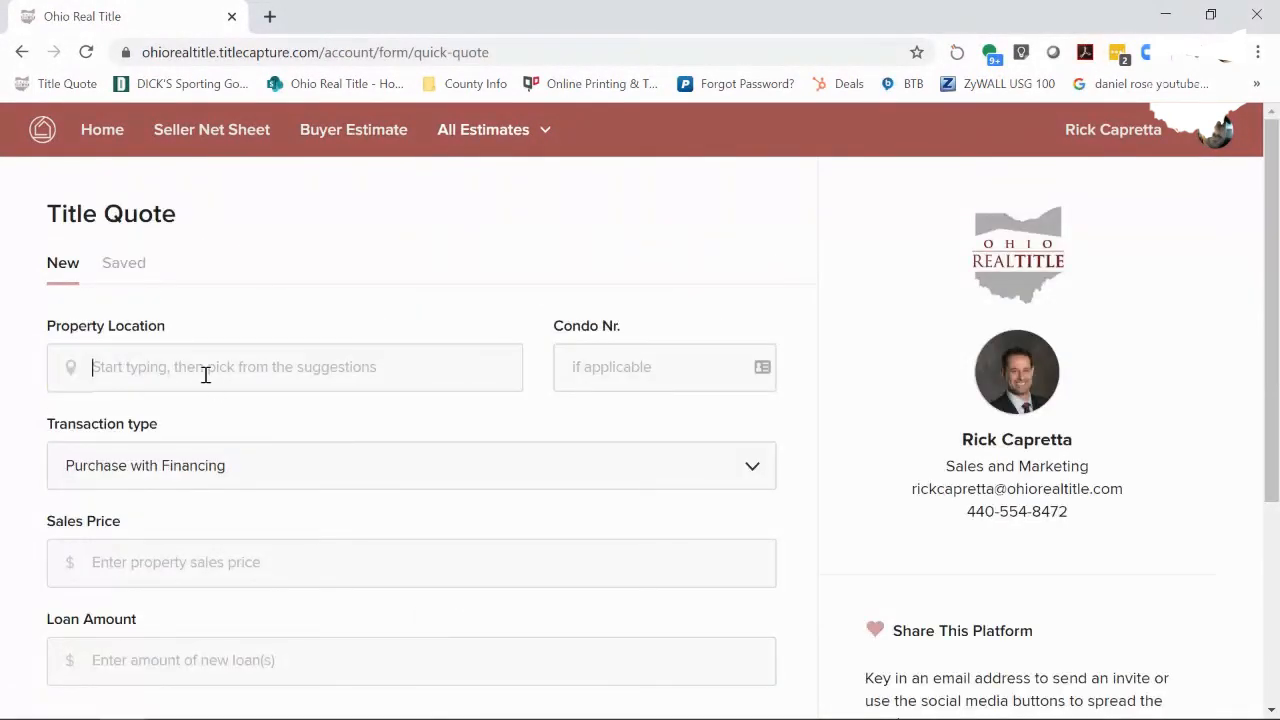
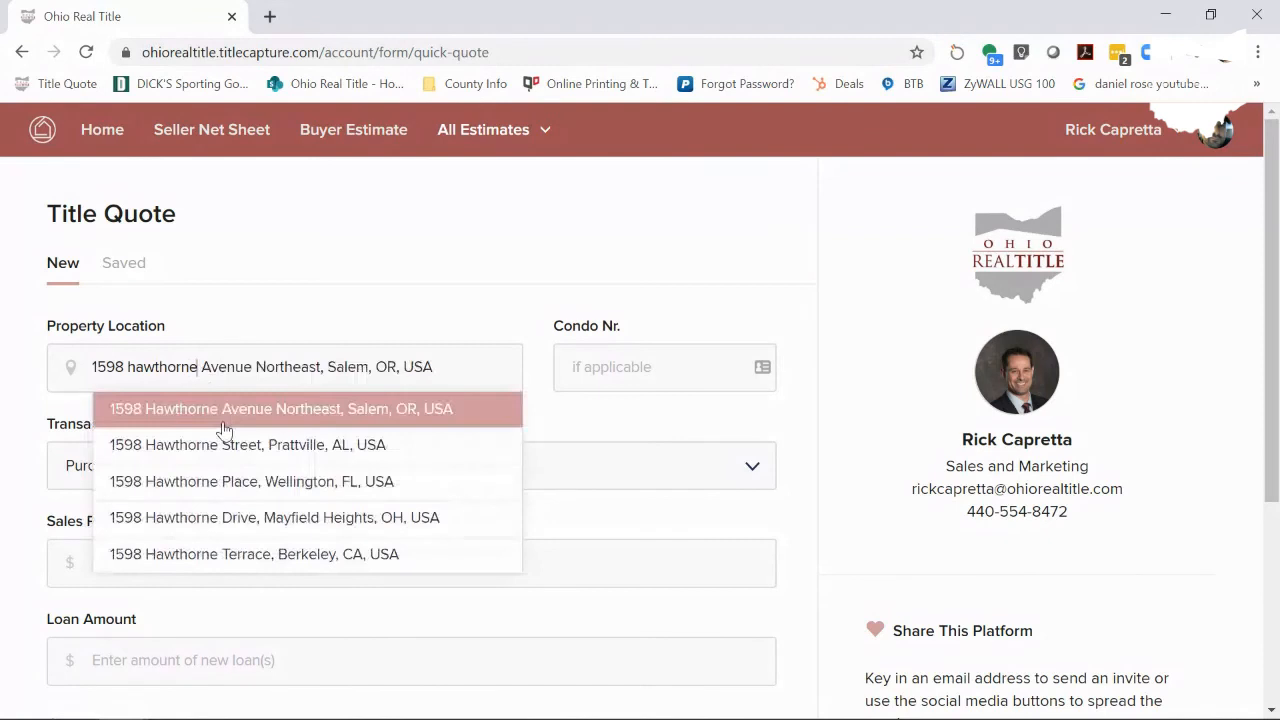
click(218, 518)
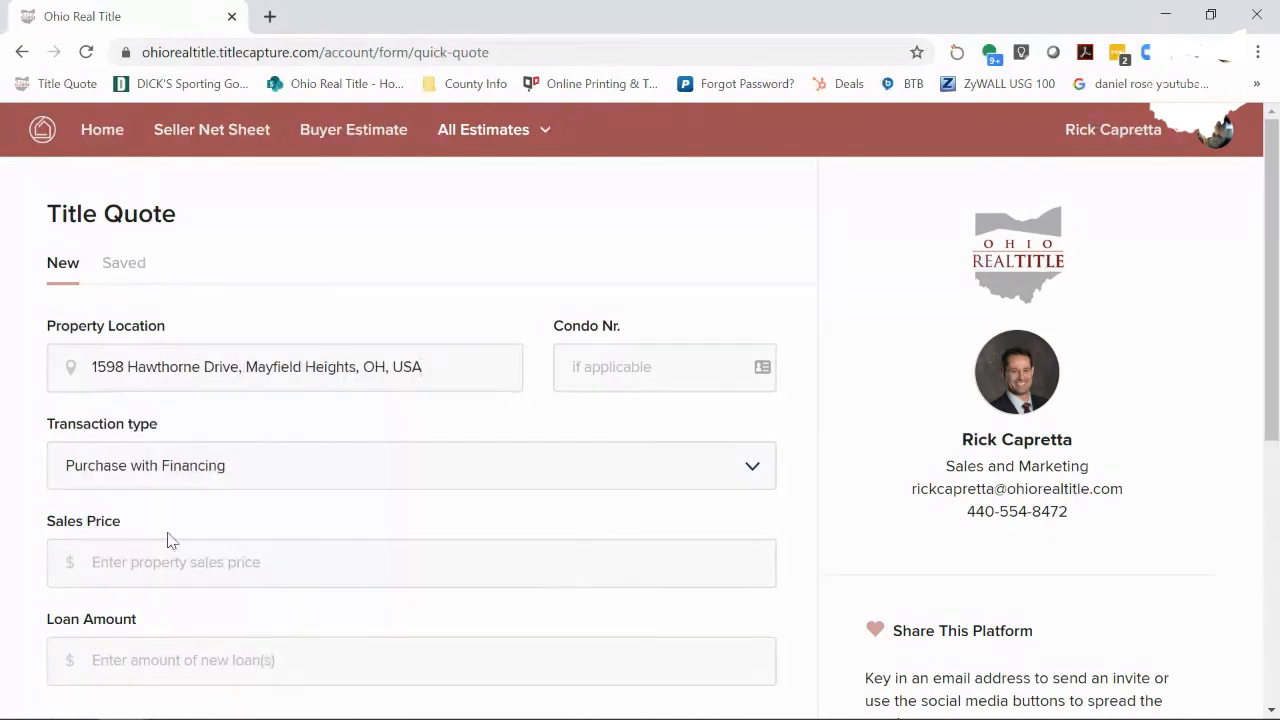
- Enter a 150,000 sales price and 140,000 loan amount, then calculate the quote
click(149, 562)
text(150,000)
click(149, 660)
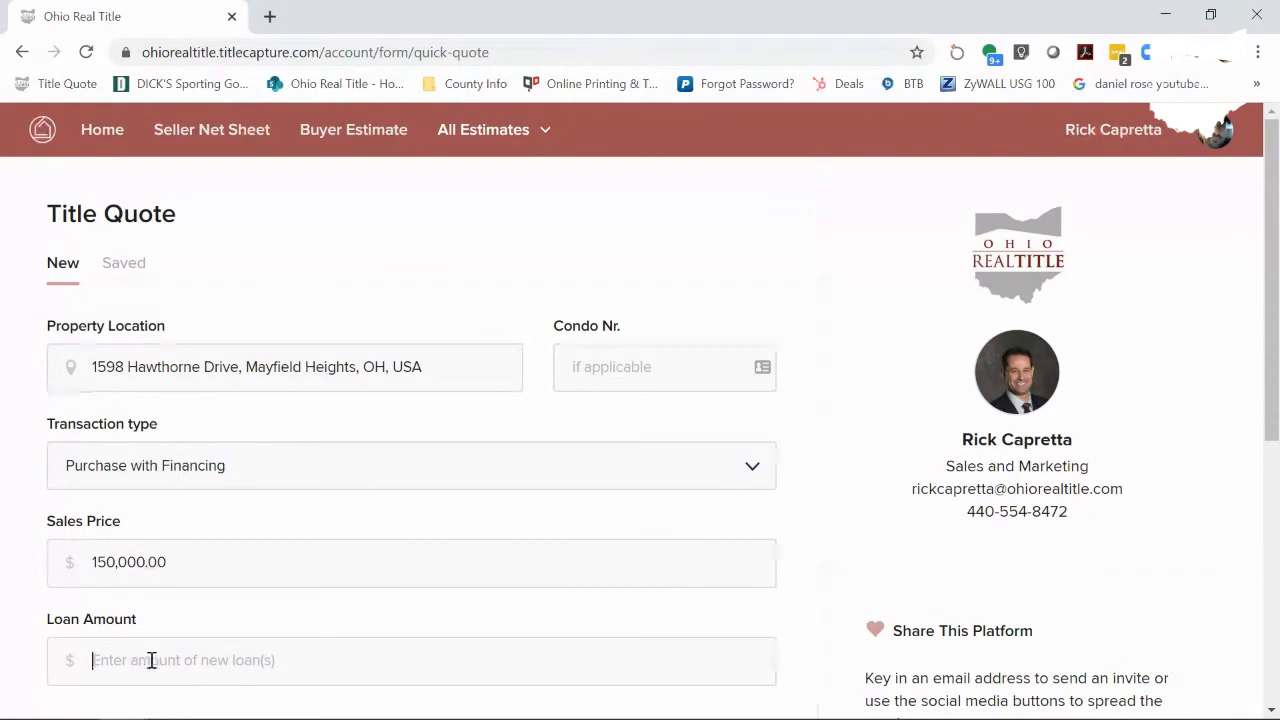
text(140,000)
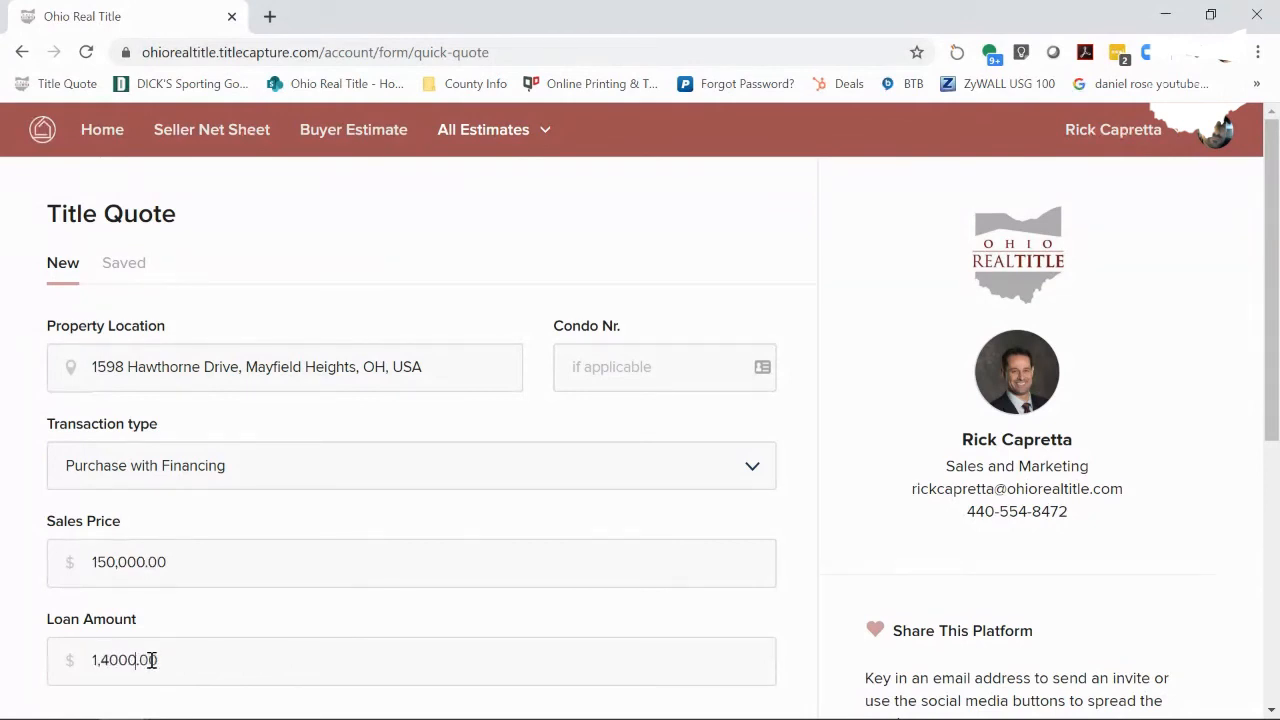
scroll(222, 634, down, 1)
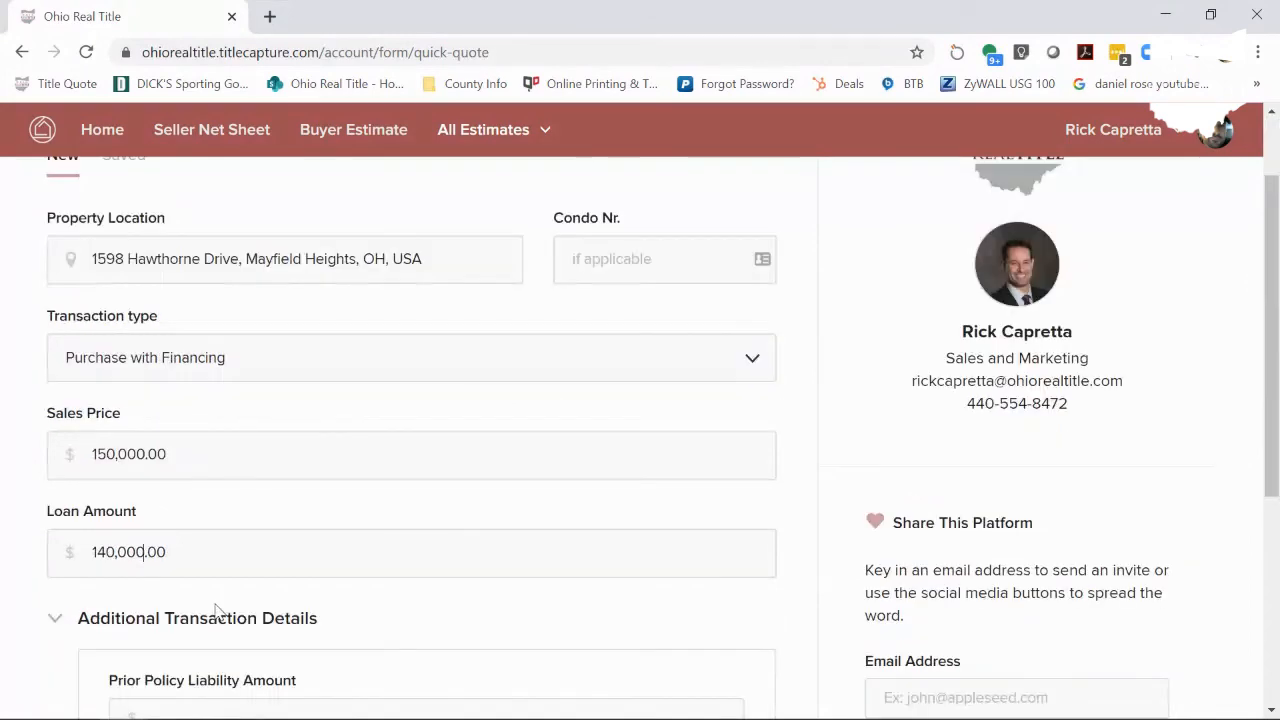
scroll(216, 610, down, 1)
scroll(216, 612, down, 1)
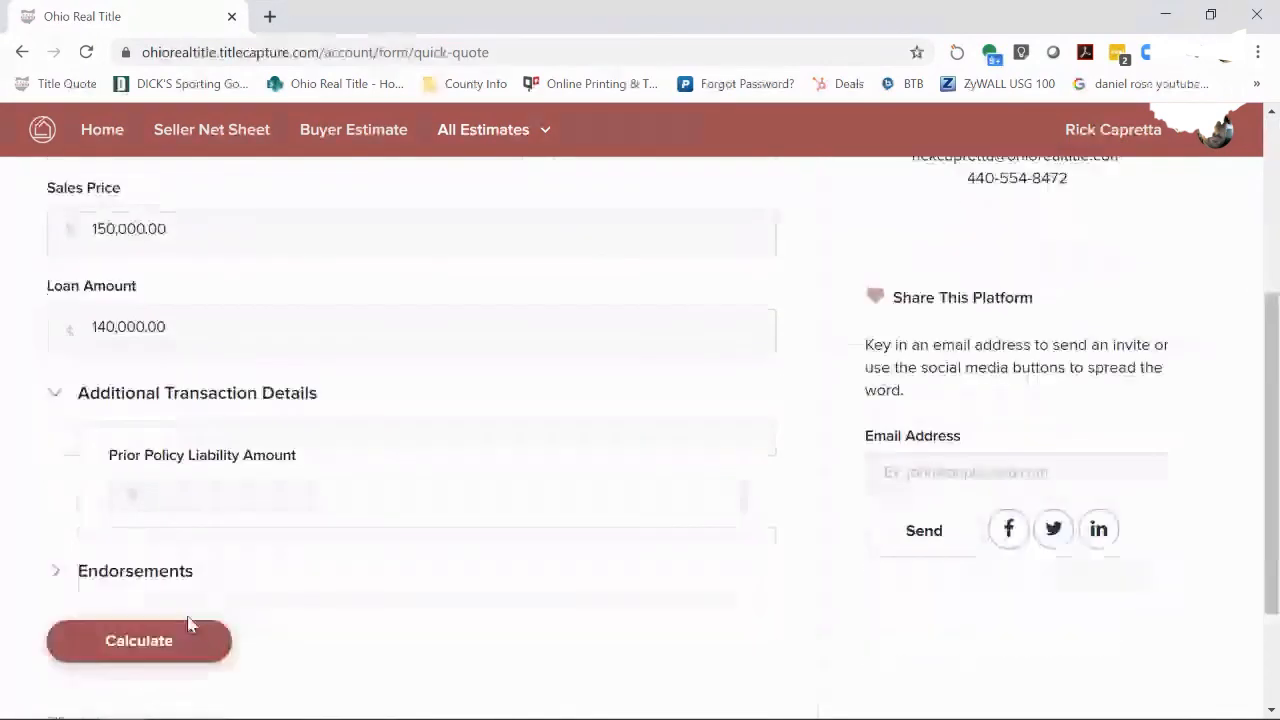
click(180, 641)
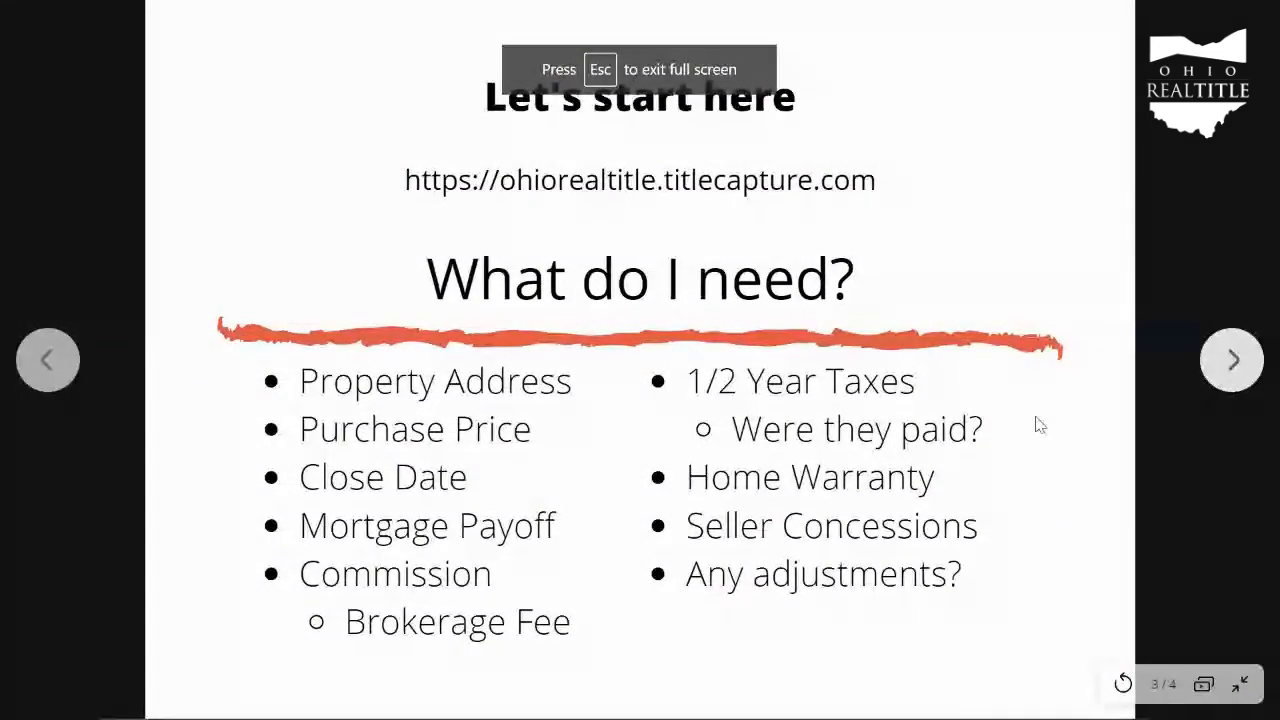
- Advance the full-screen slideshow from slide 3 to the final slide
click(1232, 360)
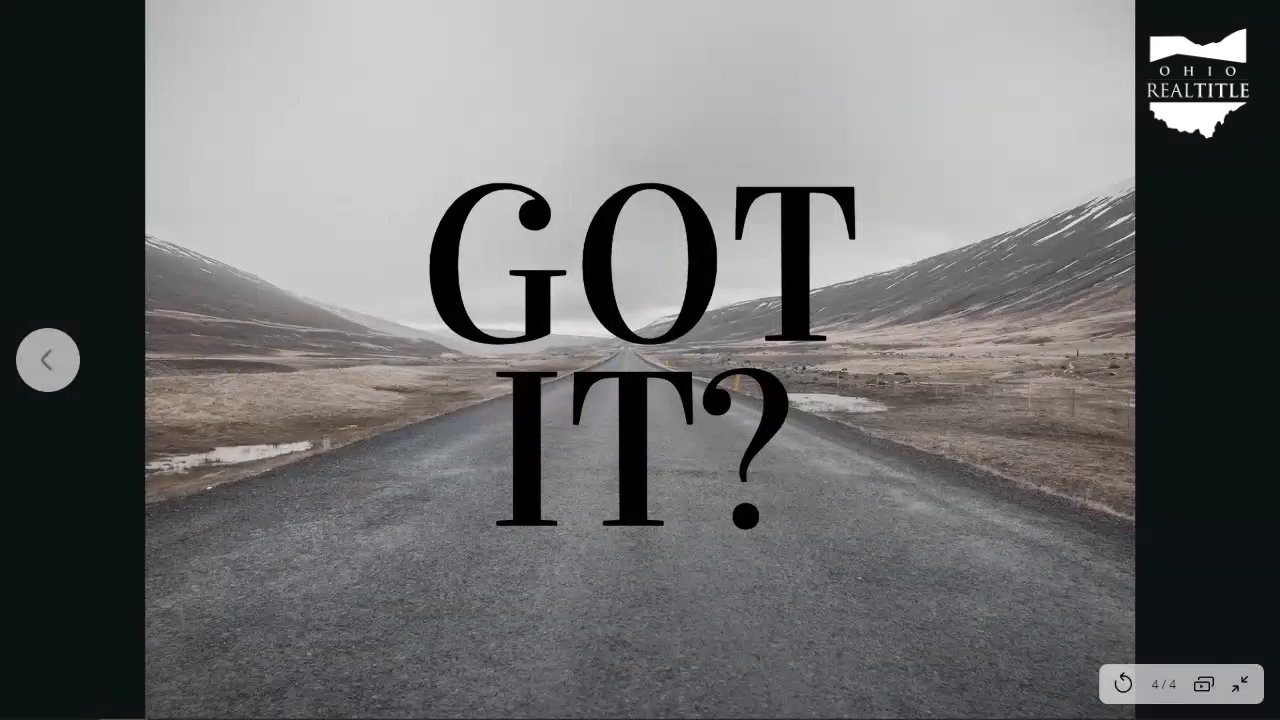